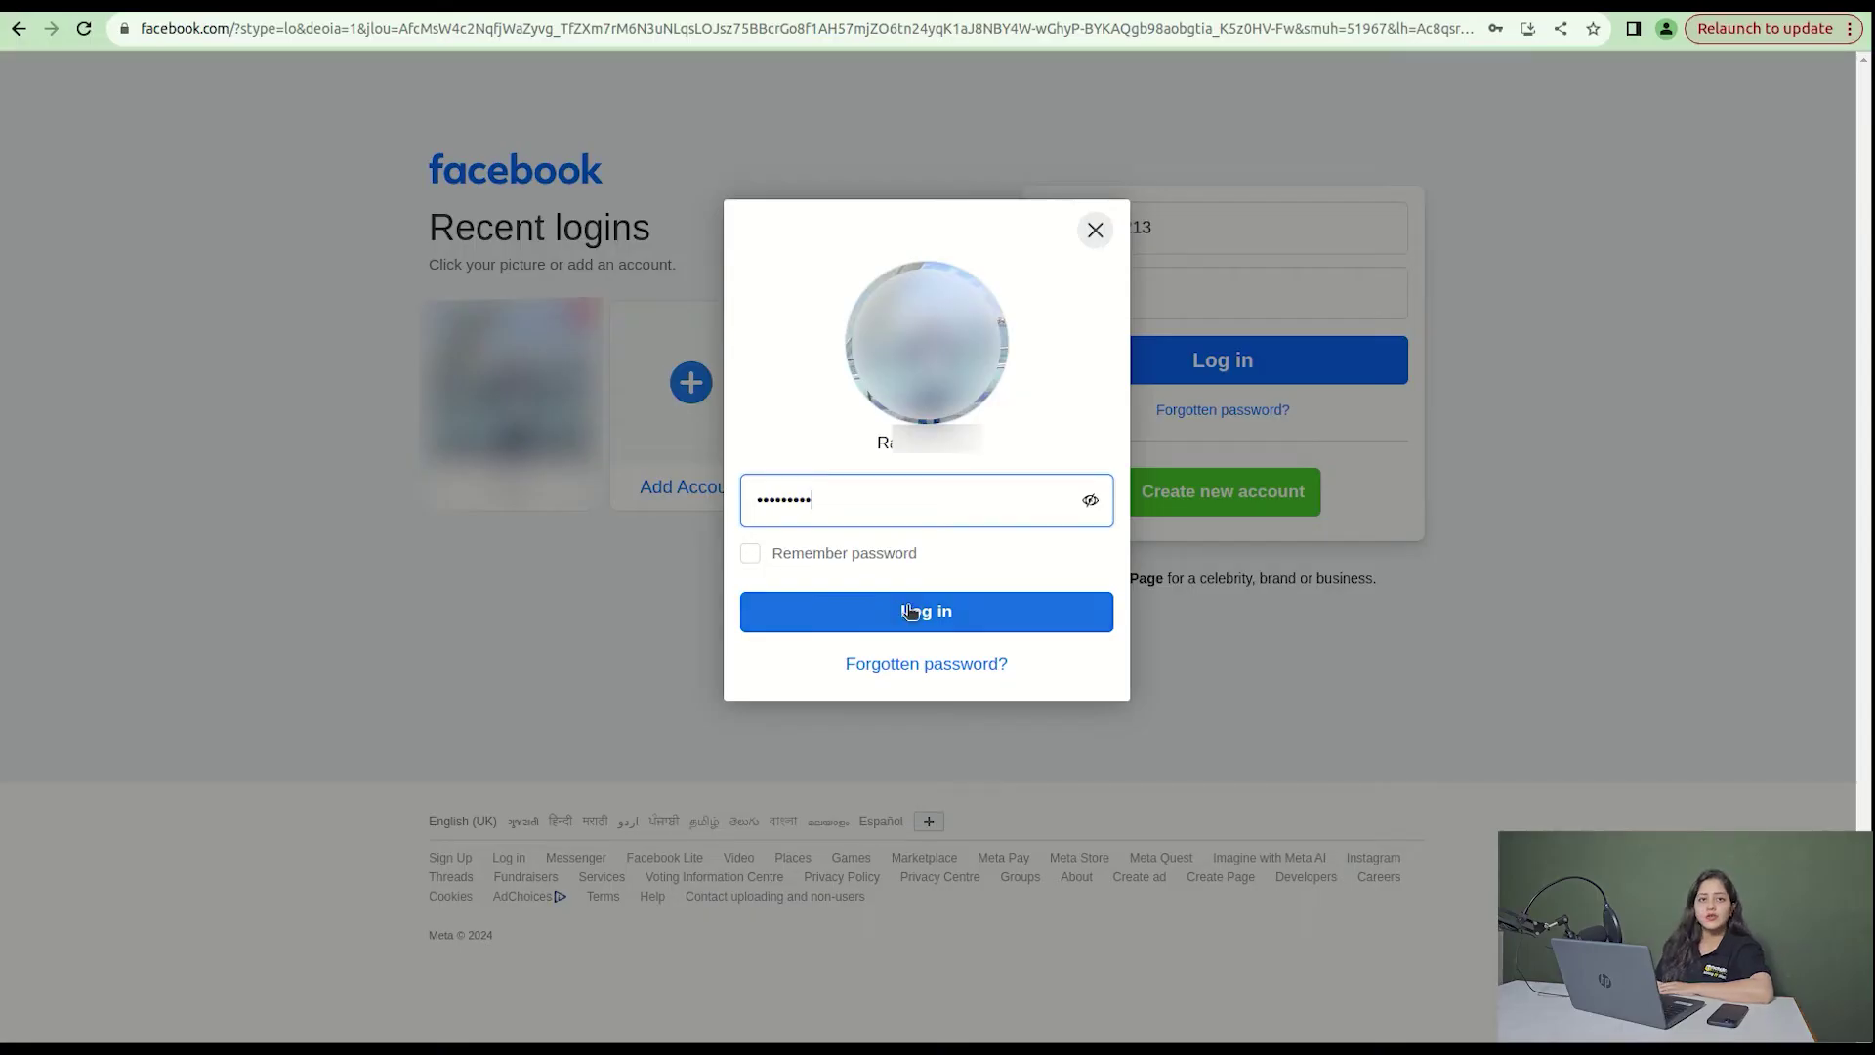
# Log in to Facebook and refuse Chrome's Save password prompt with 'No, thanks'.
pyautogui.click(908, 612)
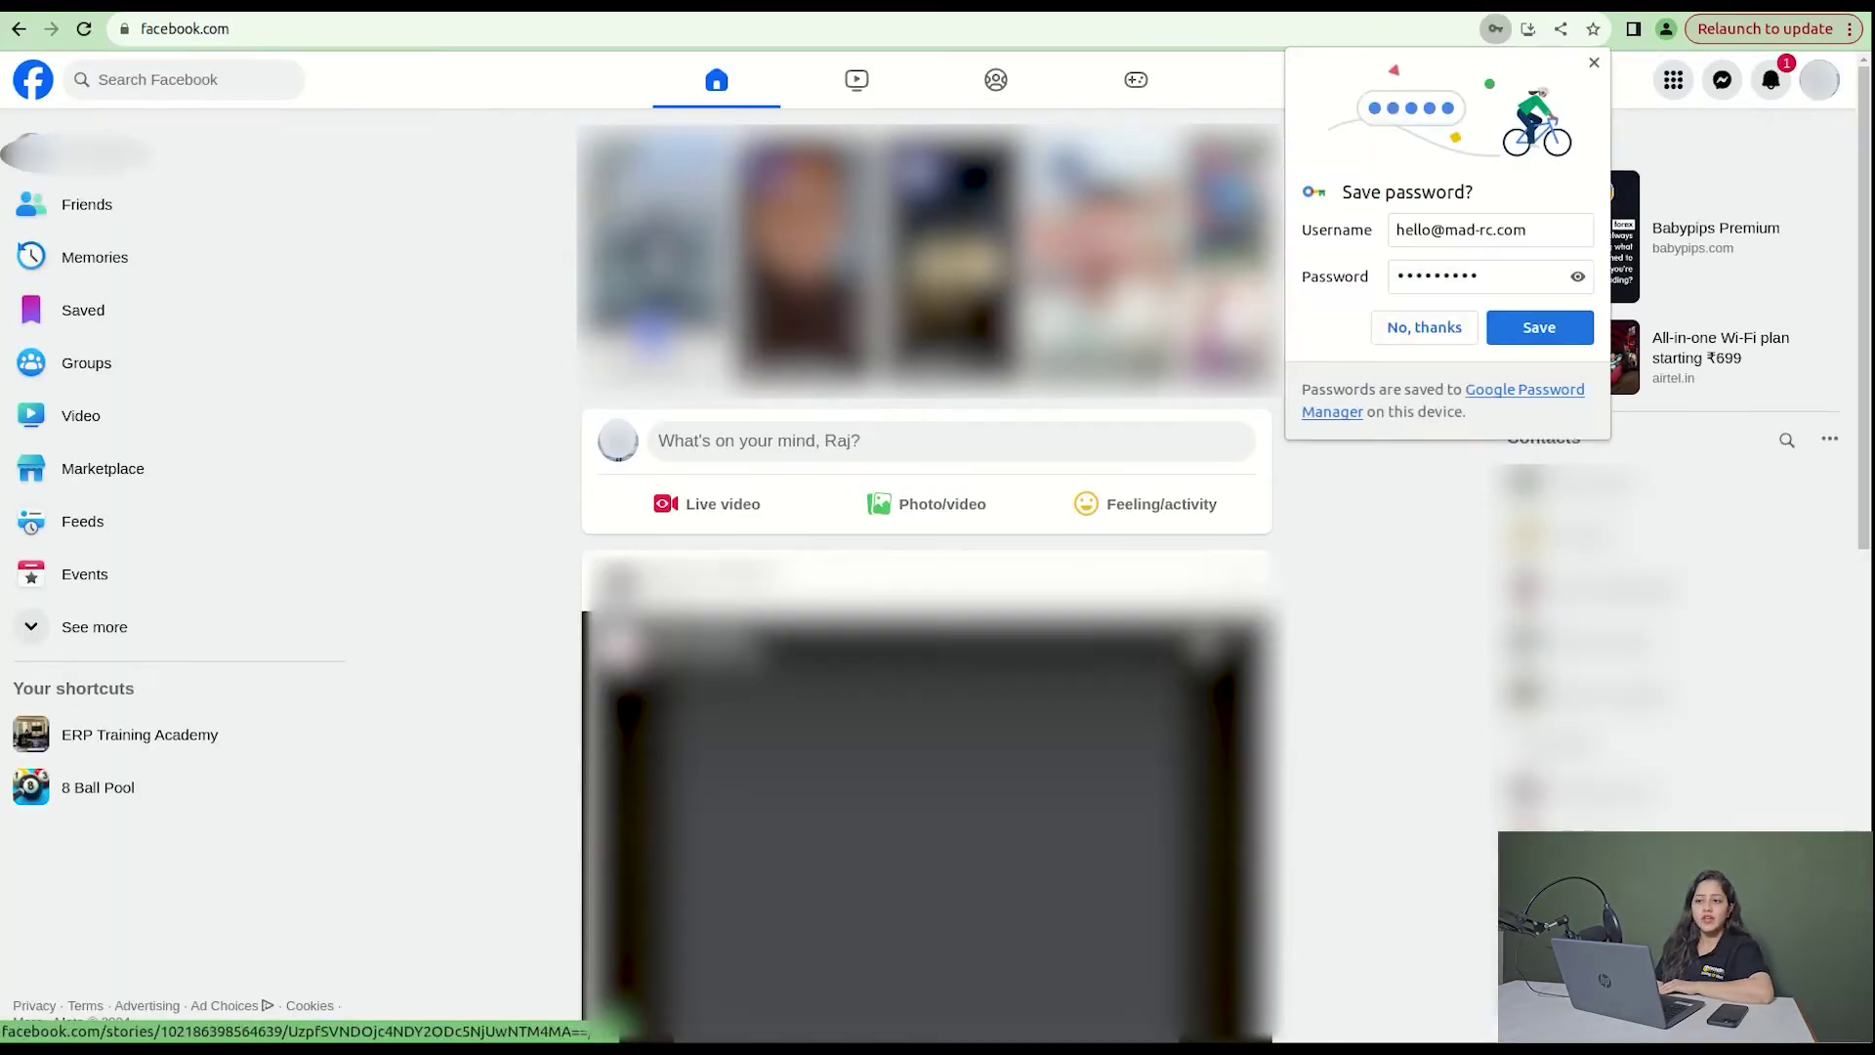
pyautogui.click(1809, 86)
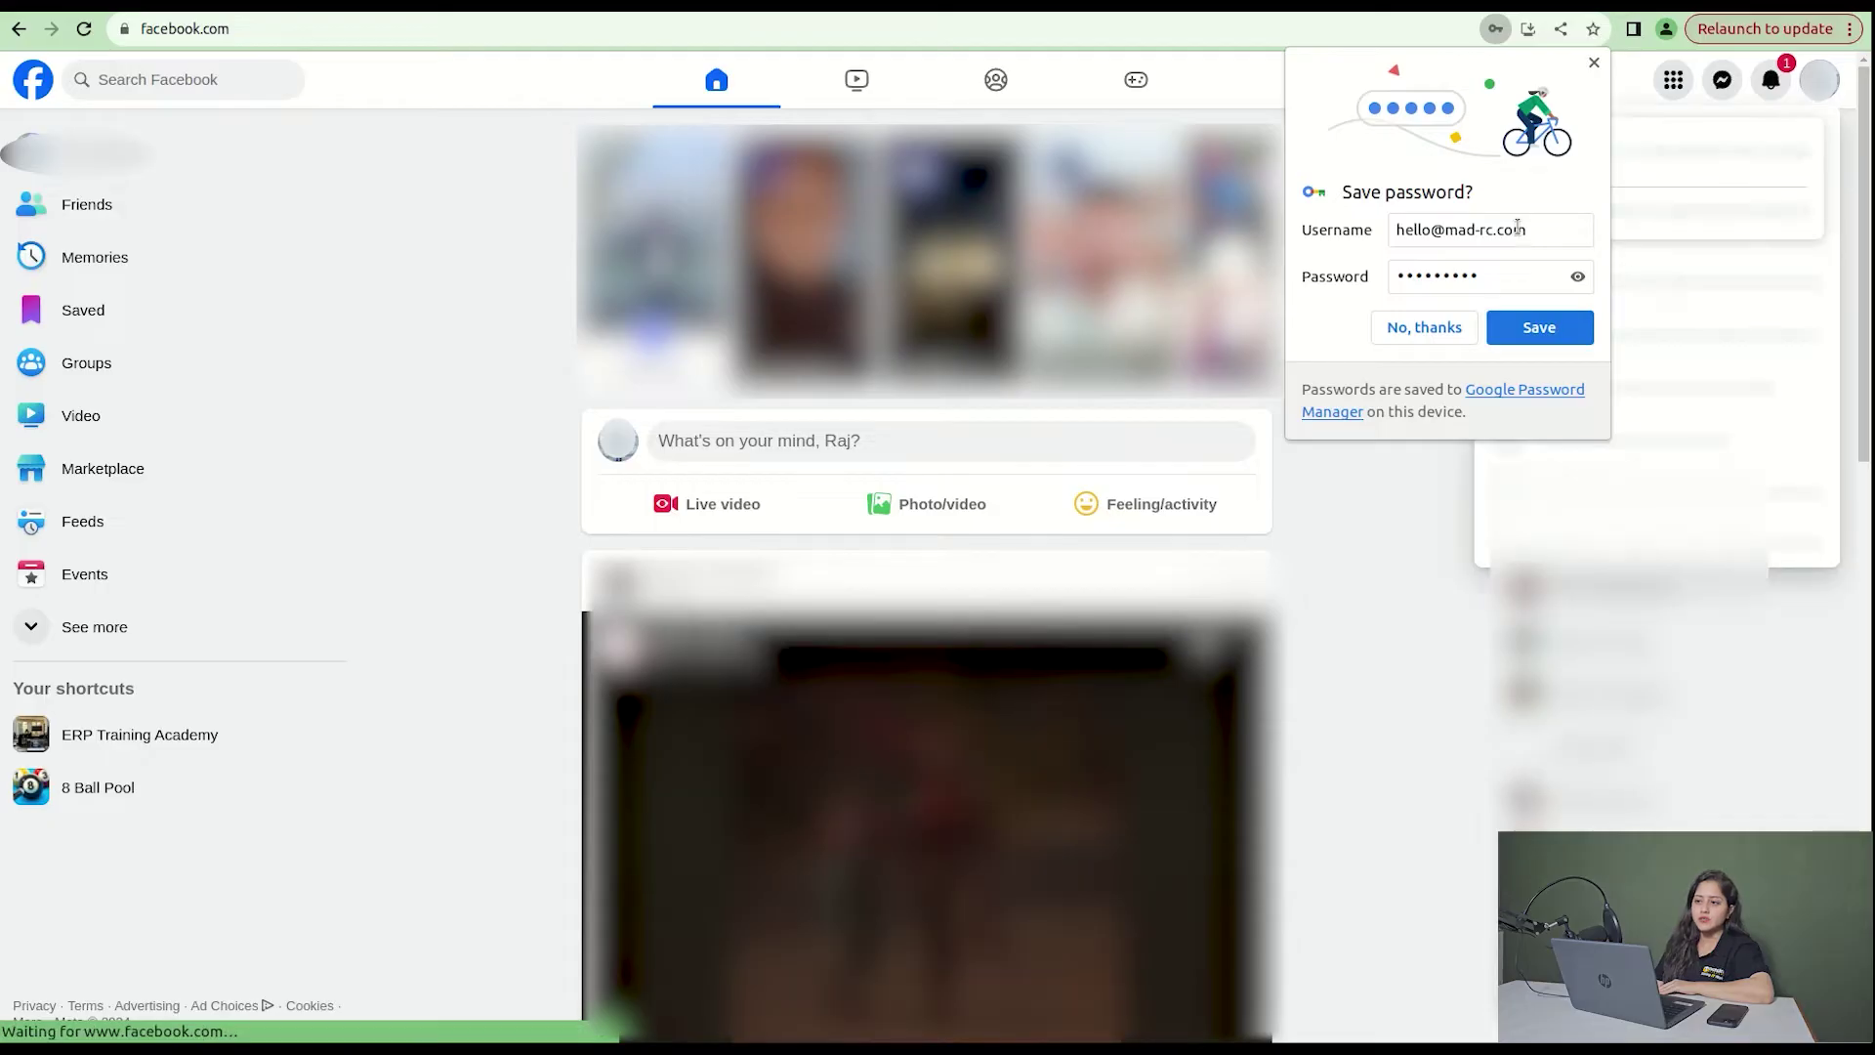
pyautogui.click(1423, 328)
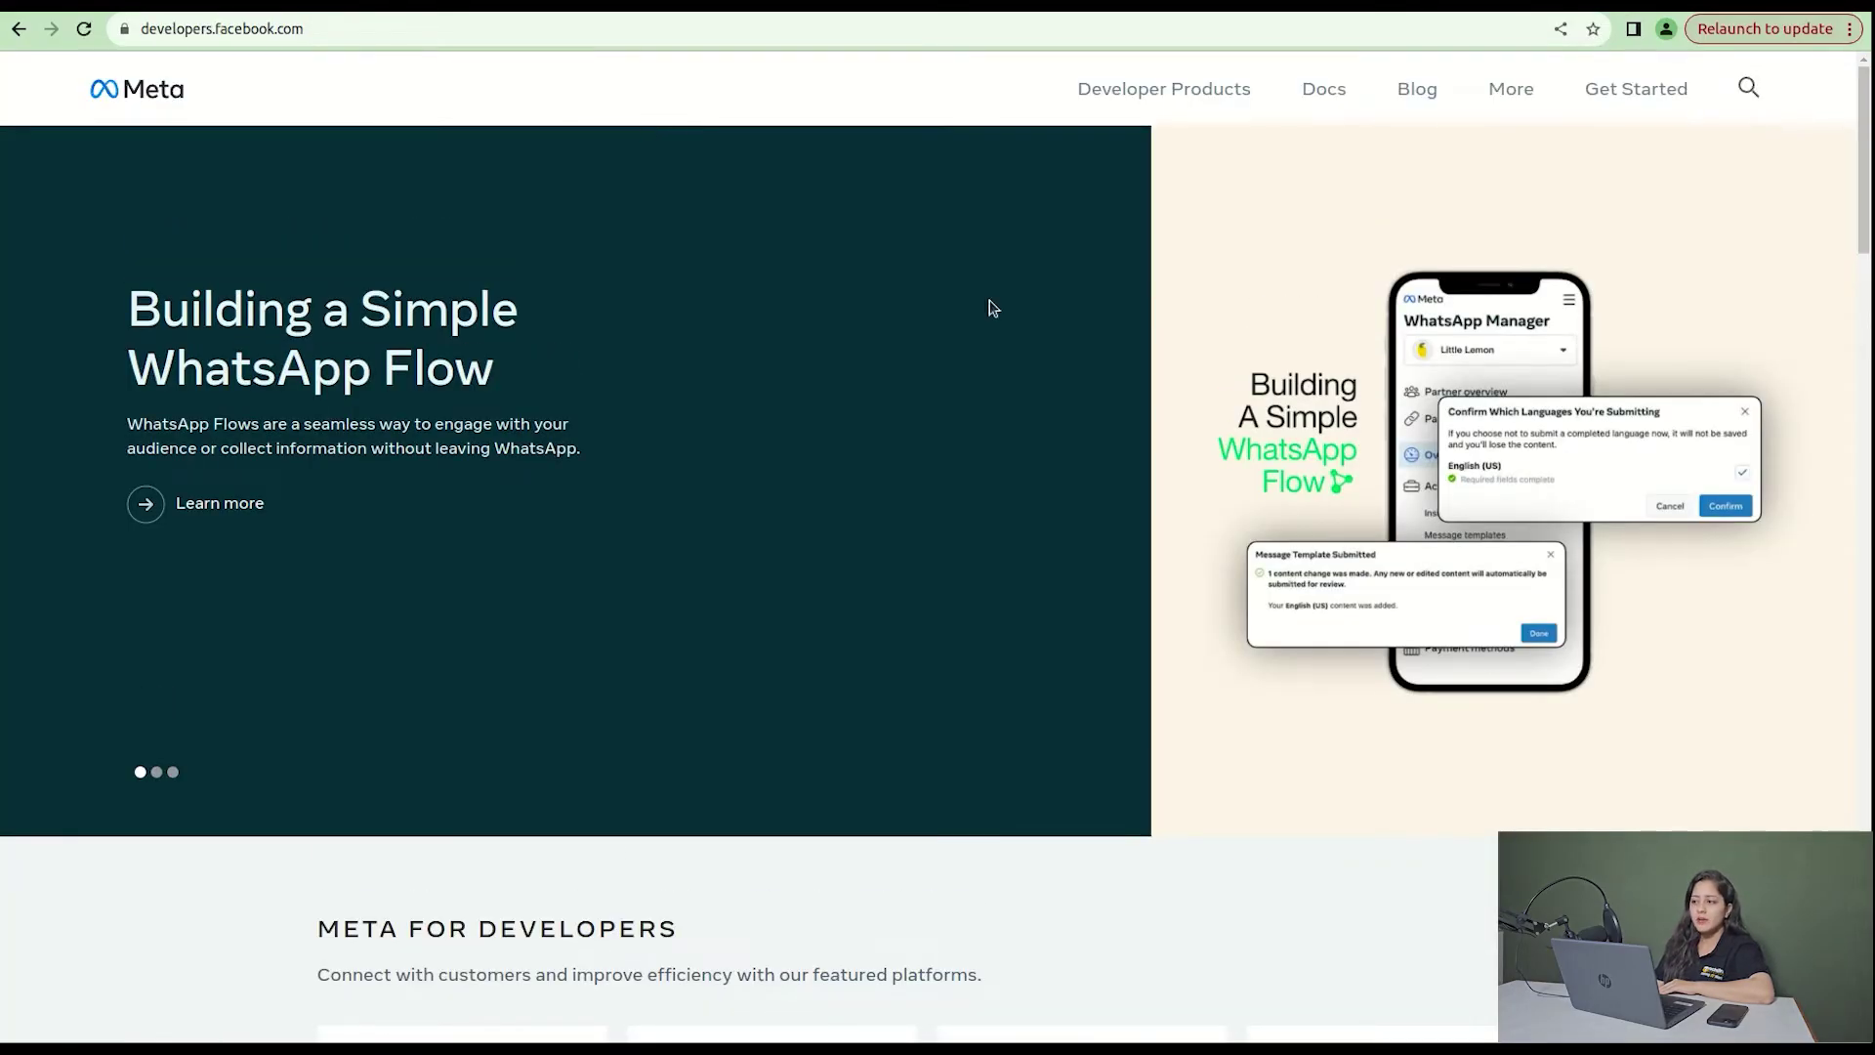
# Start Meta for Developers registration, opting in to marketing emails and entering the contact email.
pyautogui.click(1607, 102)
pyautogui.click(655, 370)
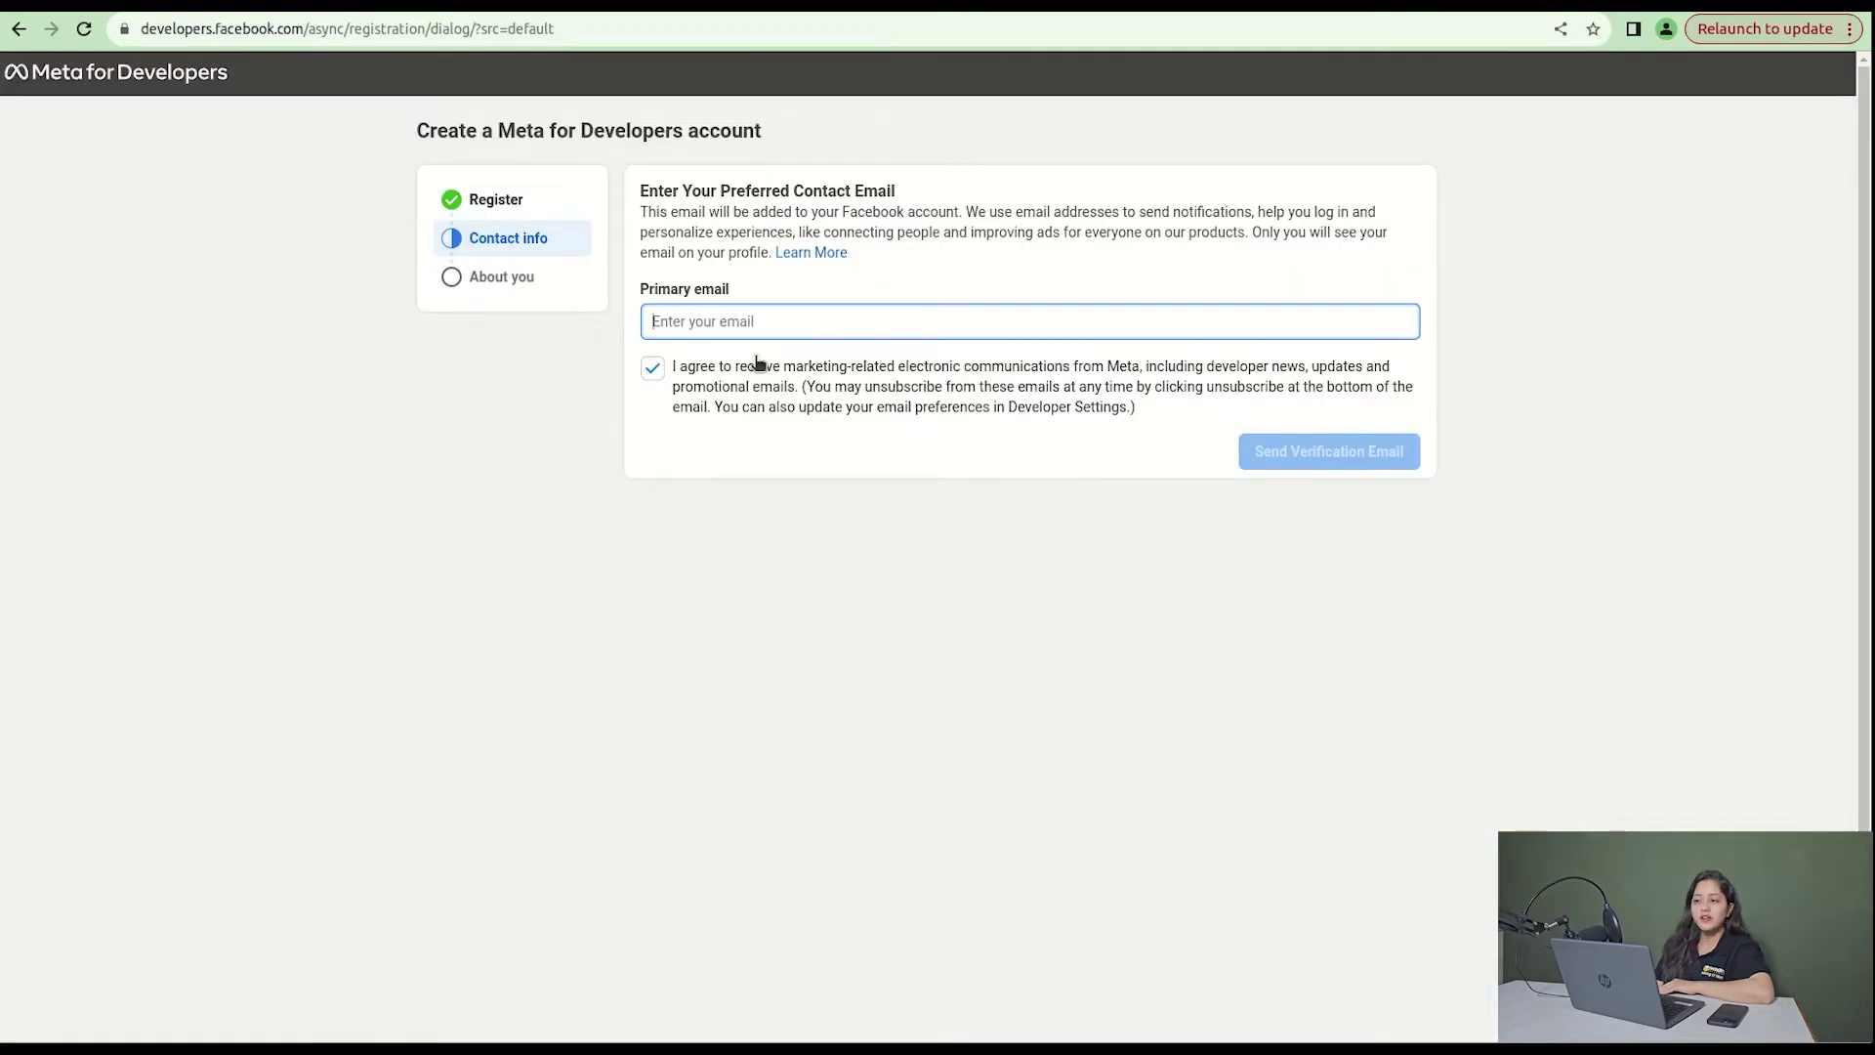
pyautogui.write('mando')
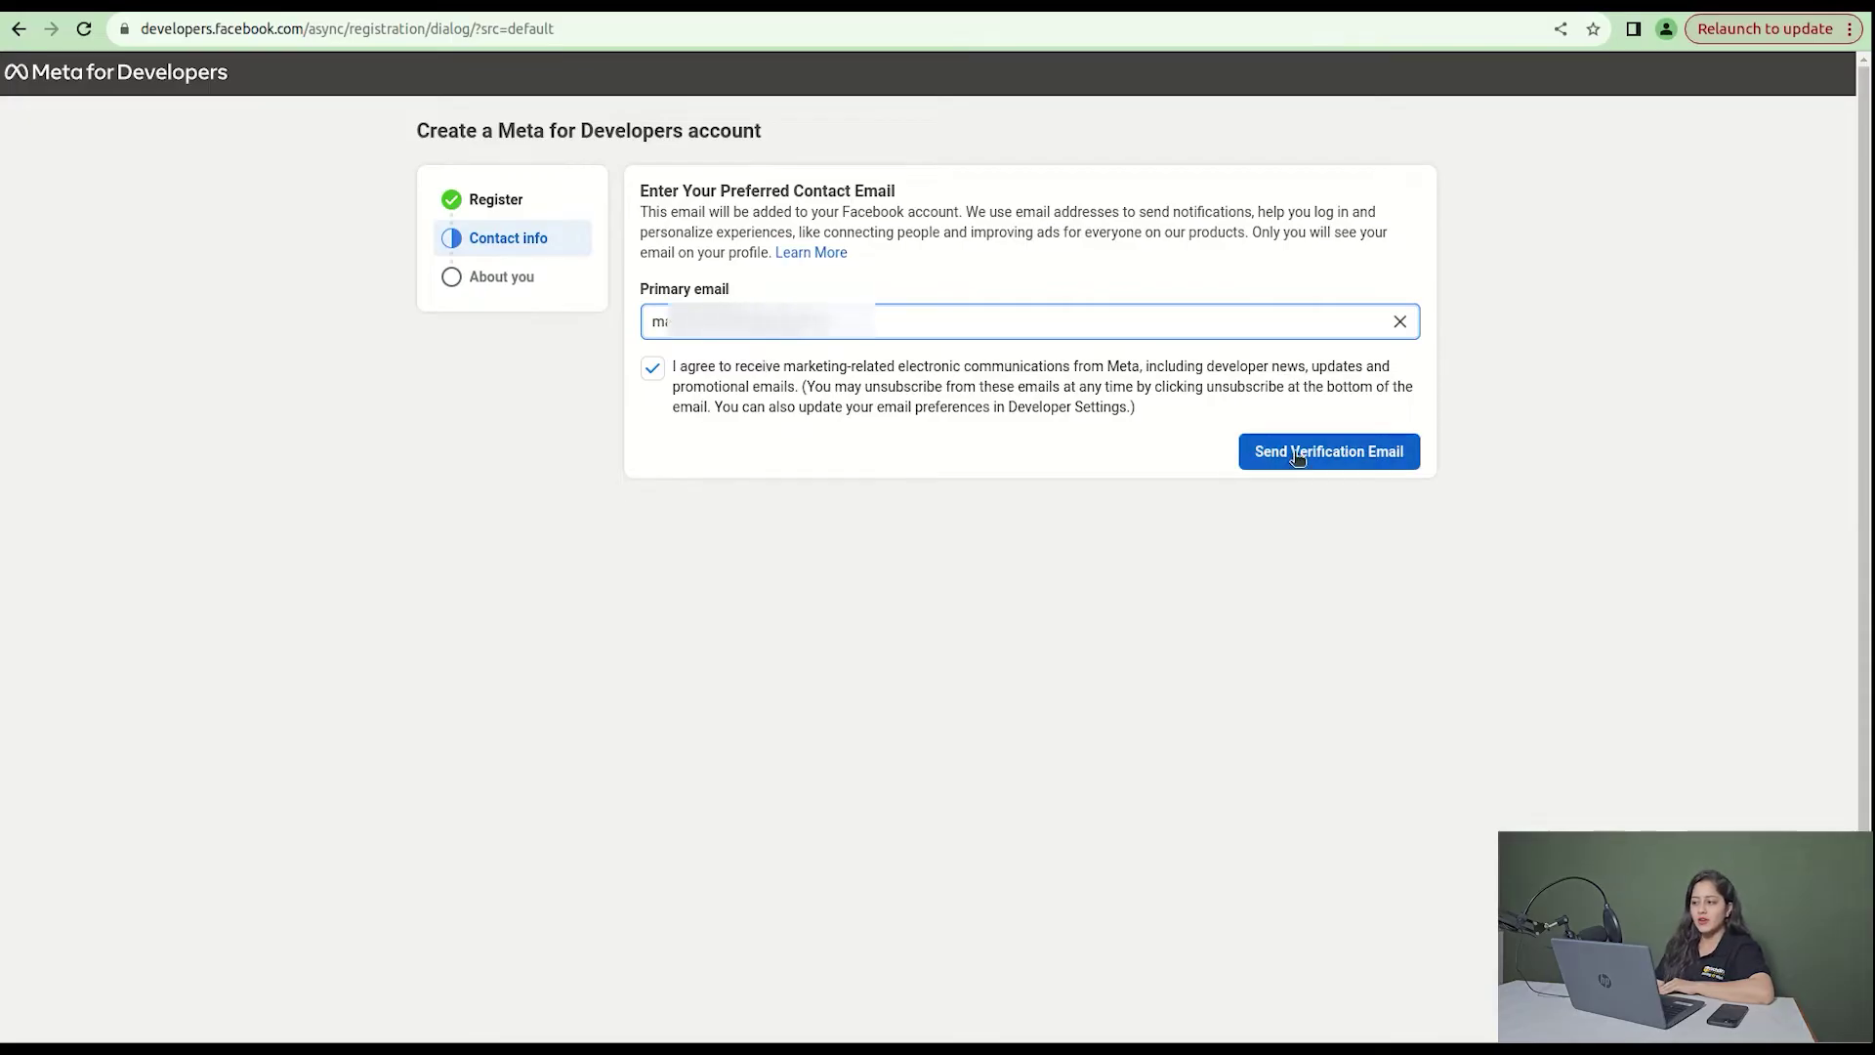
pyautogui.press('Return')
# Verify the email with the emailed code and complete registration with the Developer role.
pyautogui.click(852, 269)
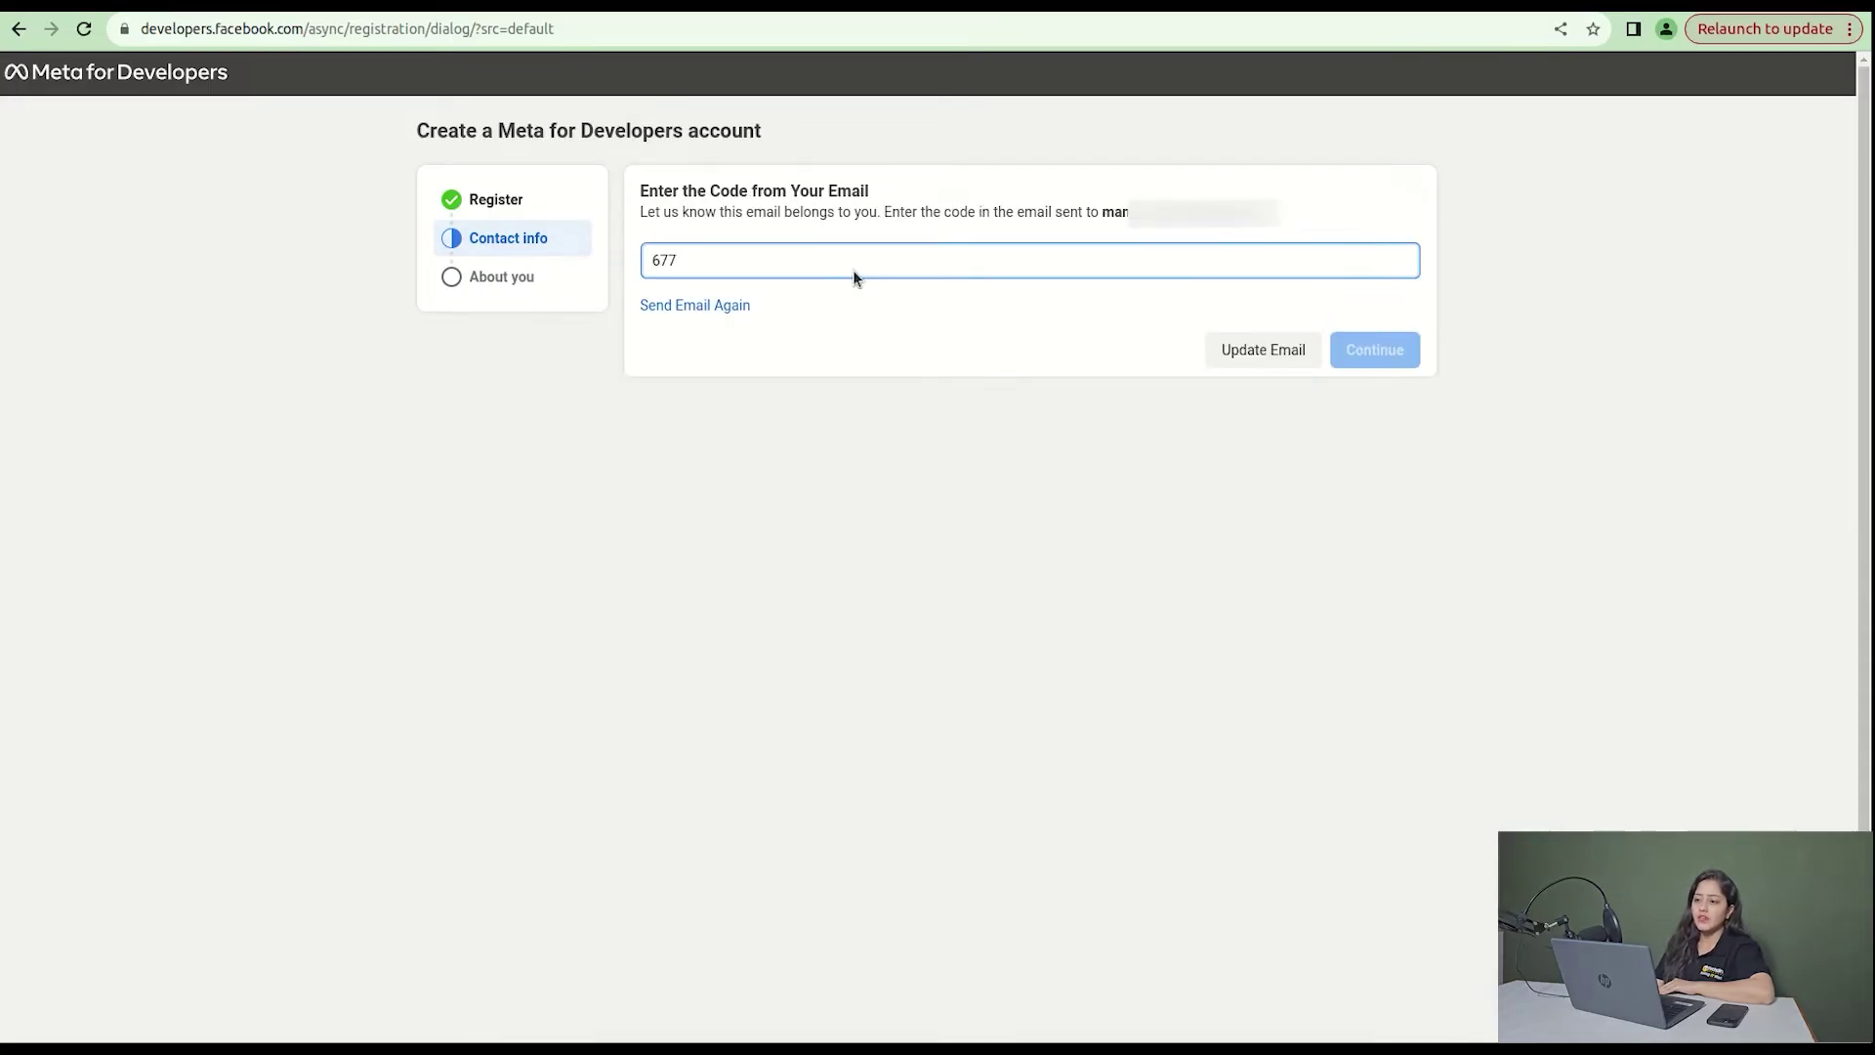
pyautogui.click(1383, 361)
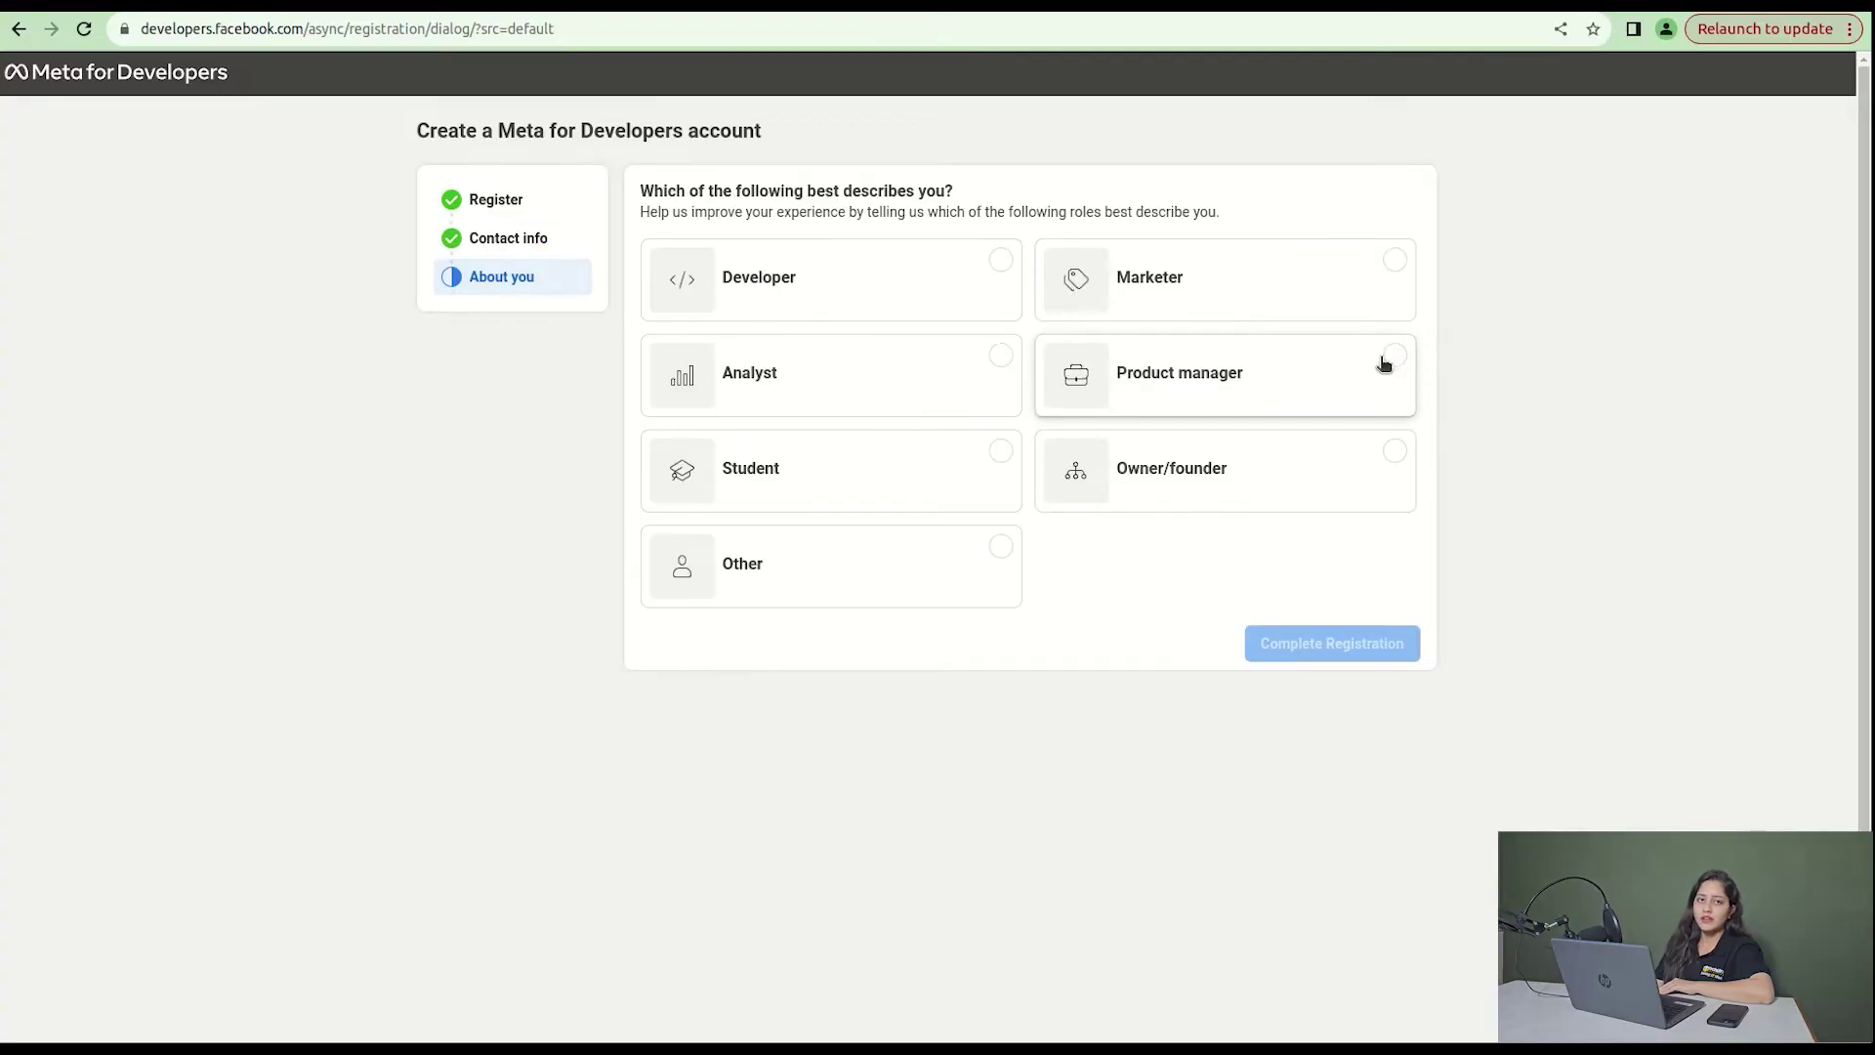
pyautogui.click(801, 293)
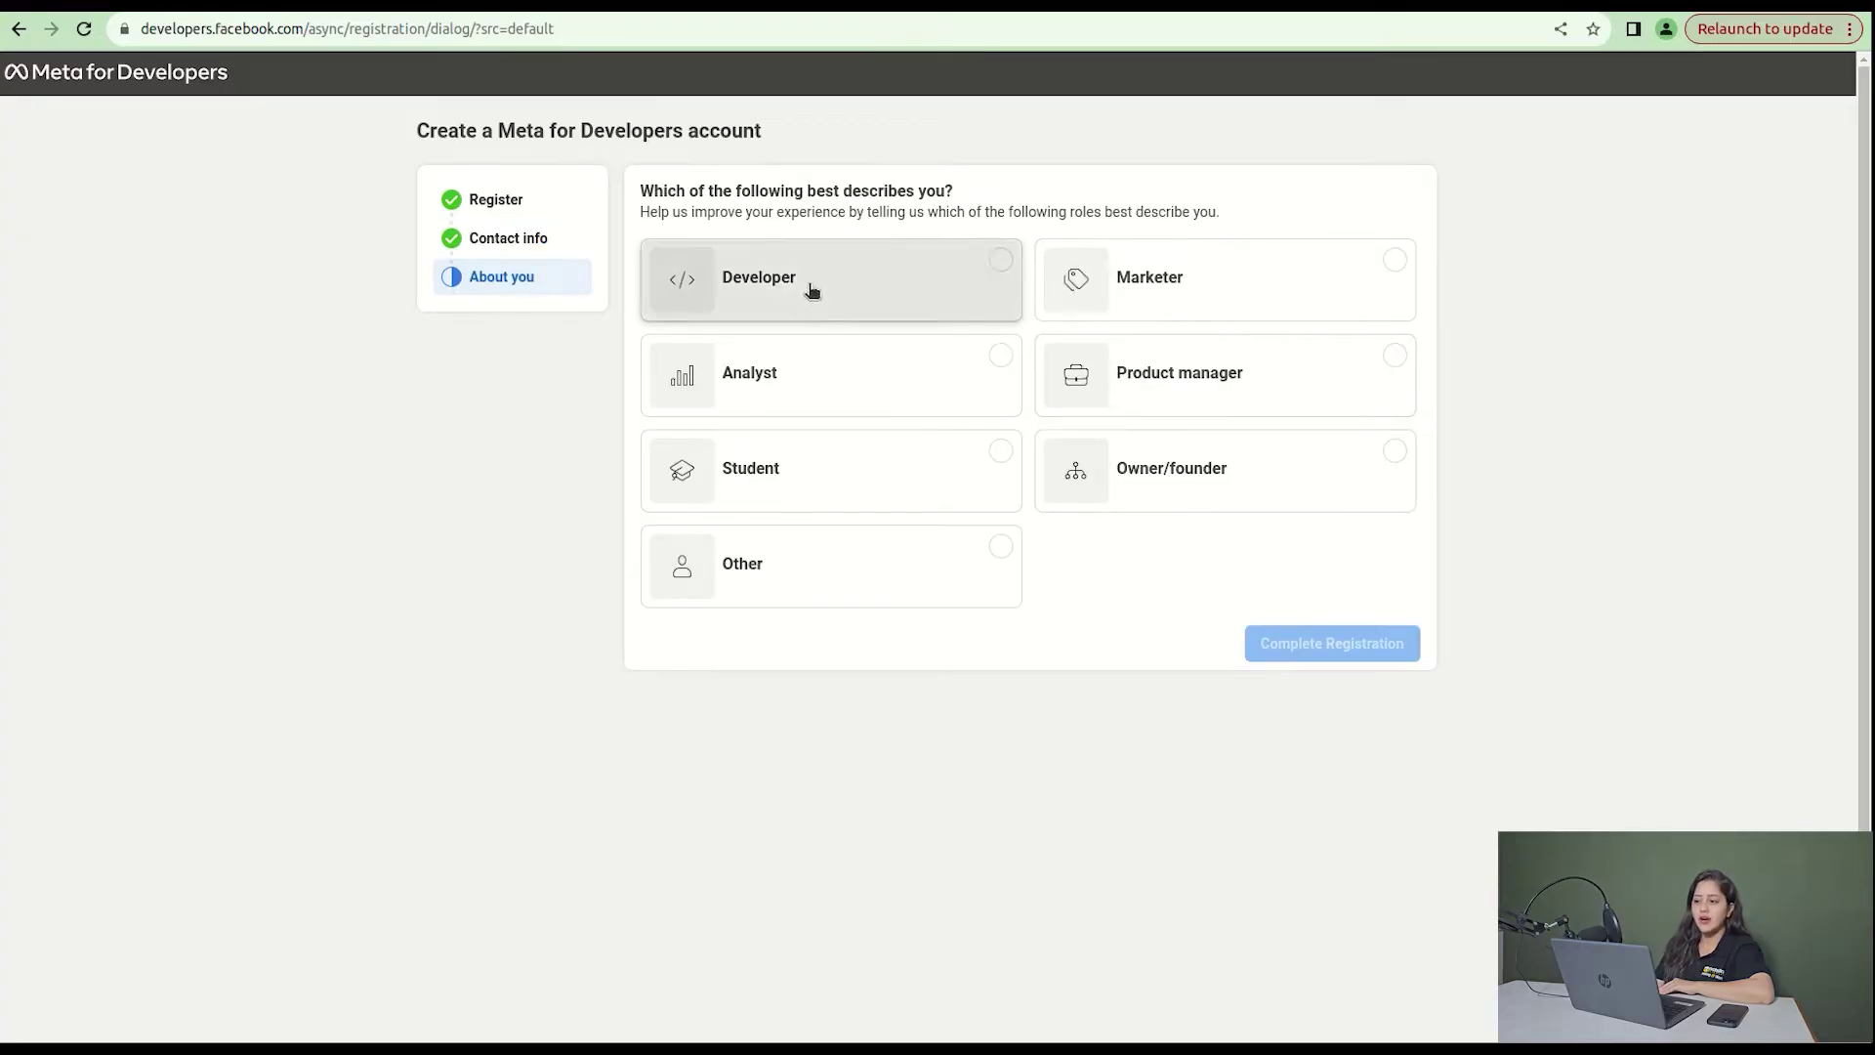
pyautogui.click(1332, 642)
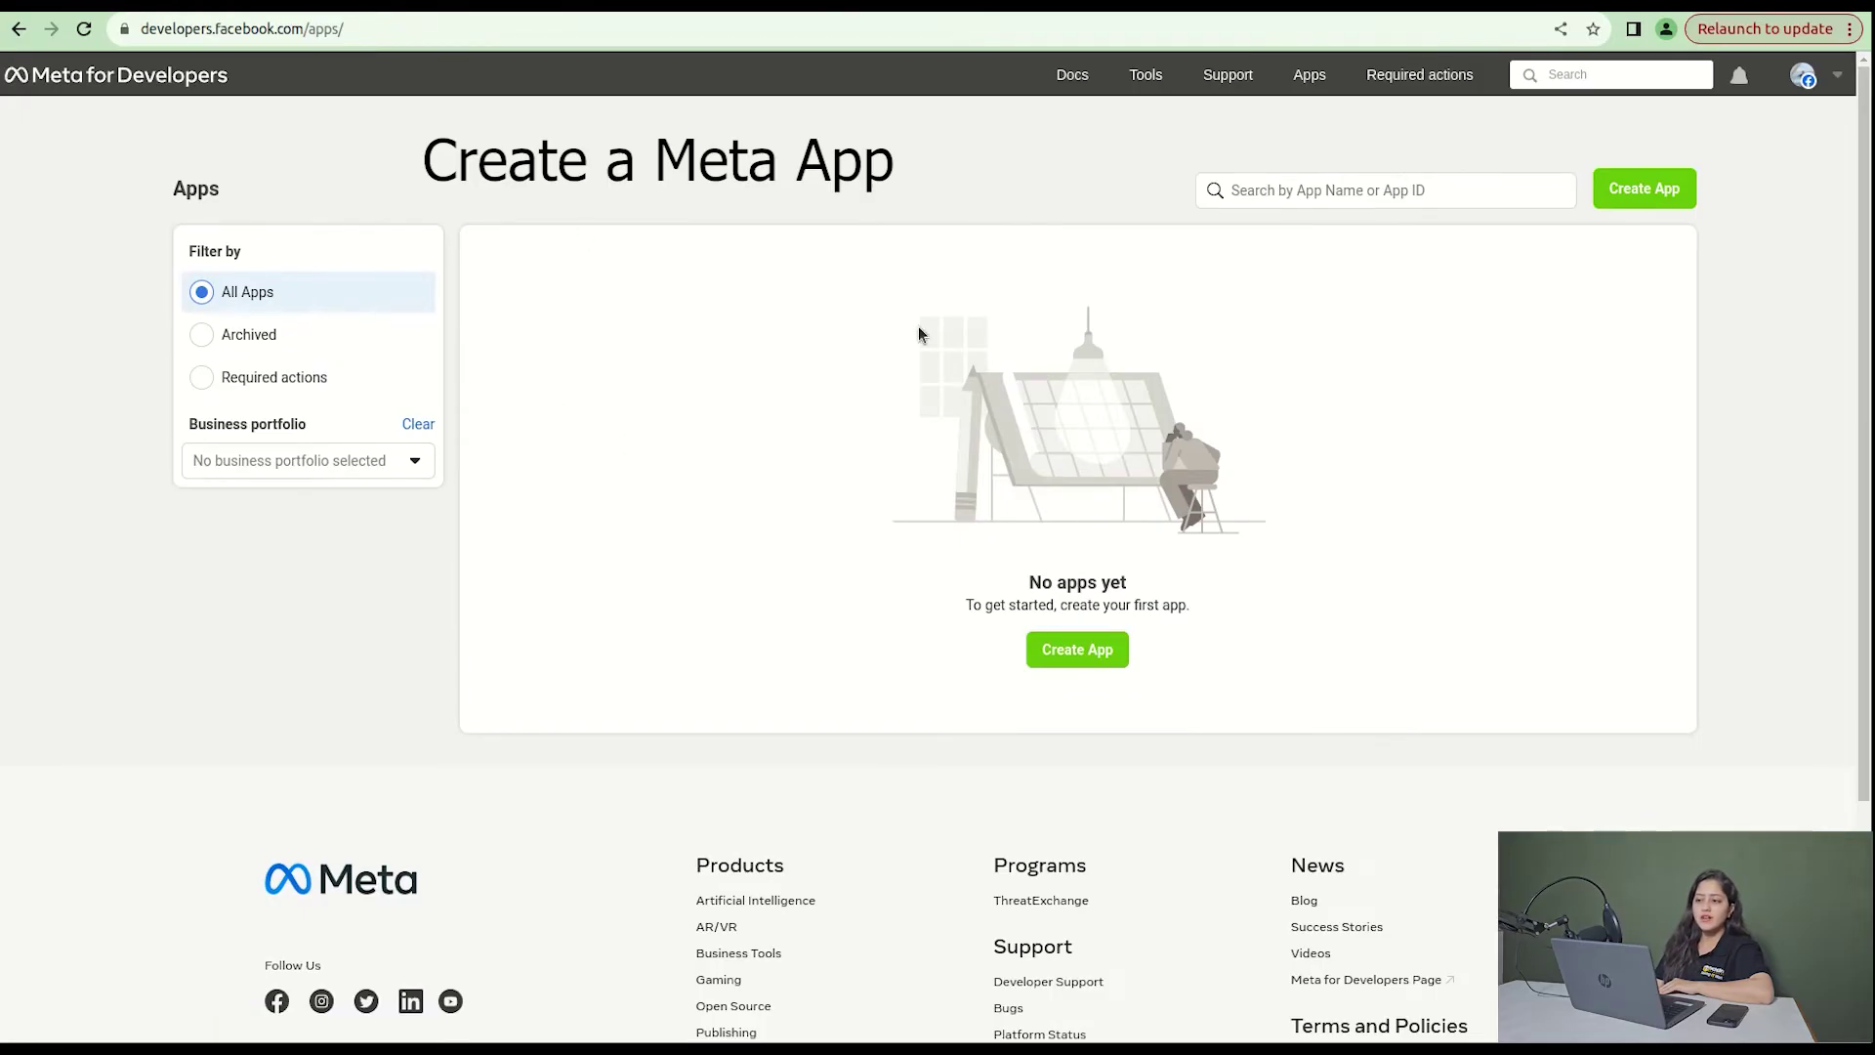
# Start a new app with the Other use case and the Business app type.
pyautogui.click(1641, 190)
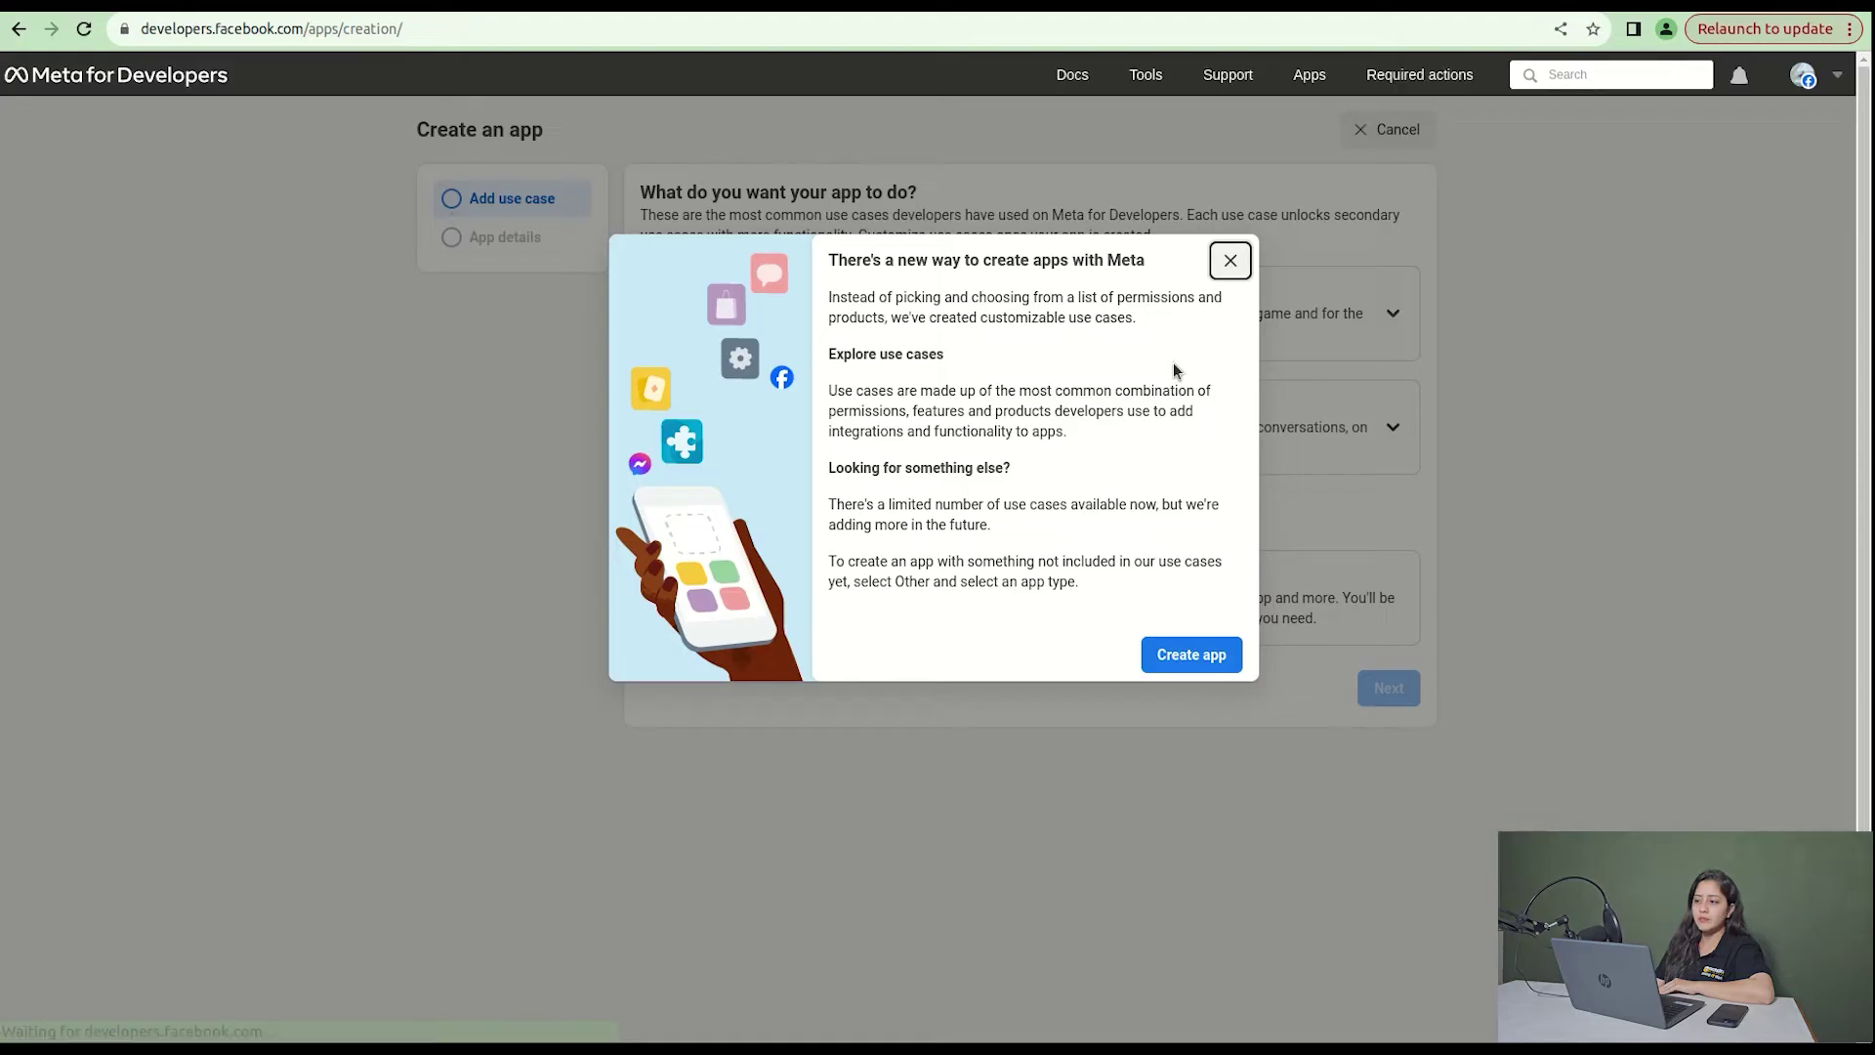
pyautogui.click(1229, 261)
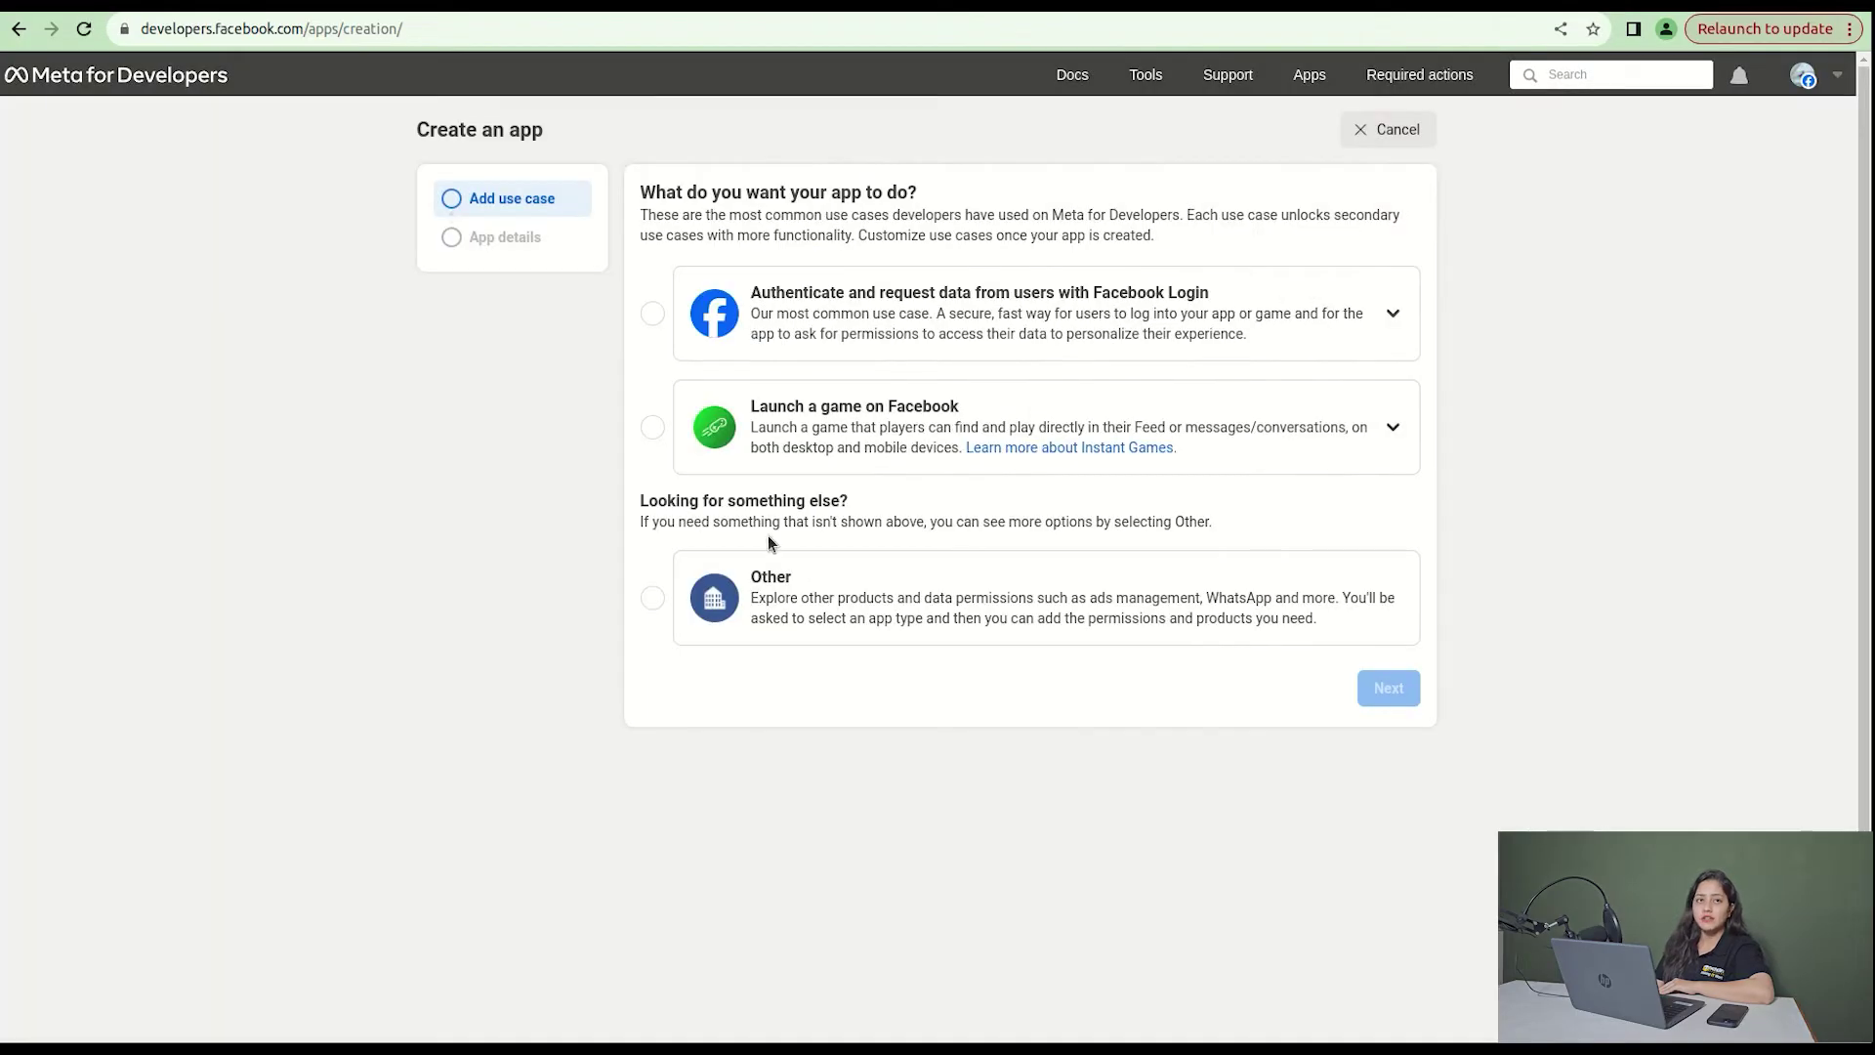
pyautogui.click(815, 625)
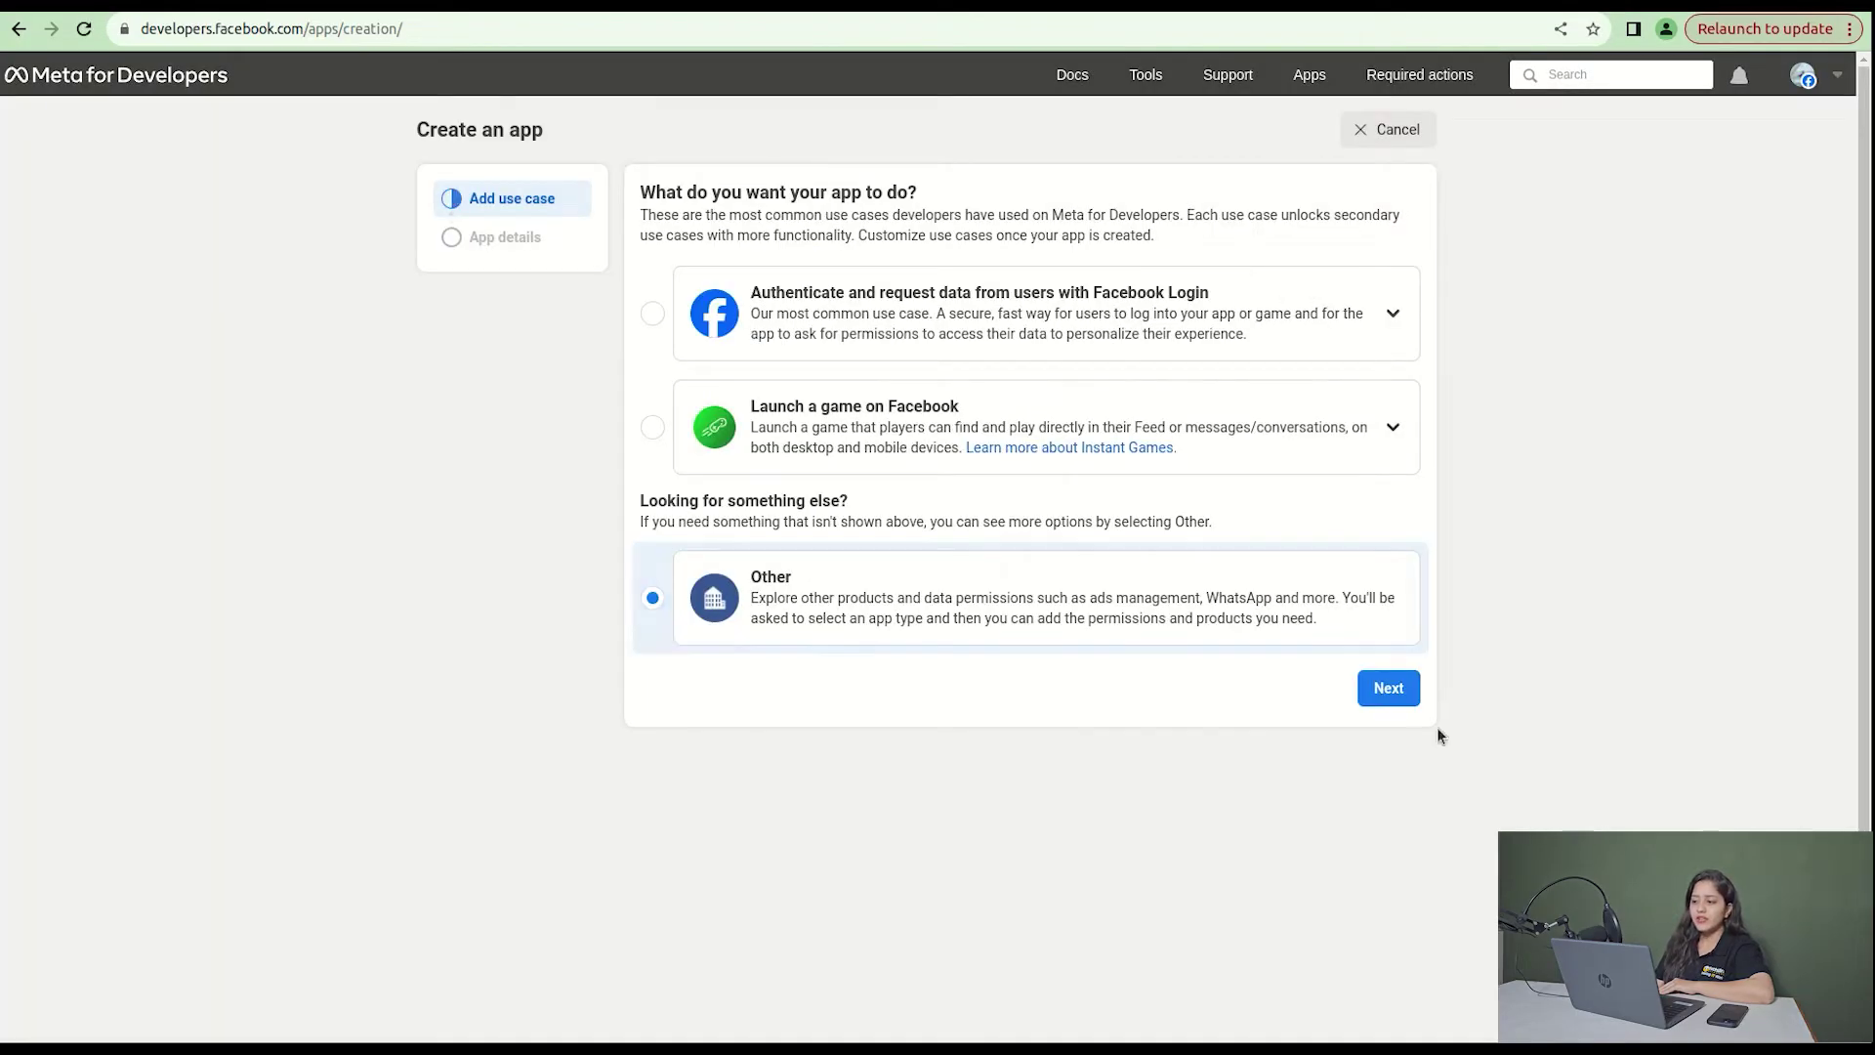
pyautogui.click(1379, 690)
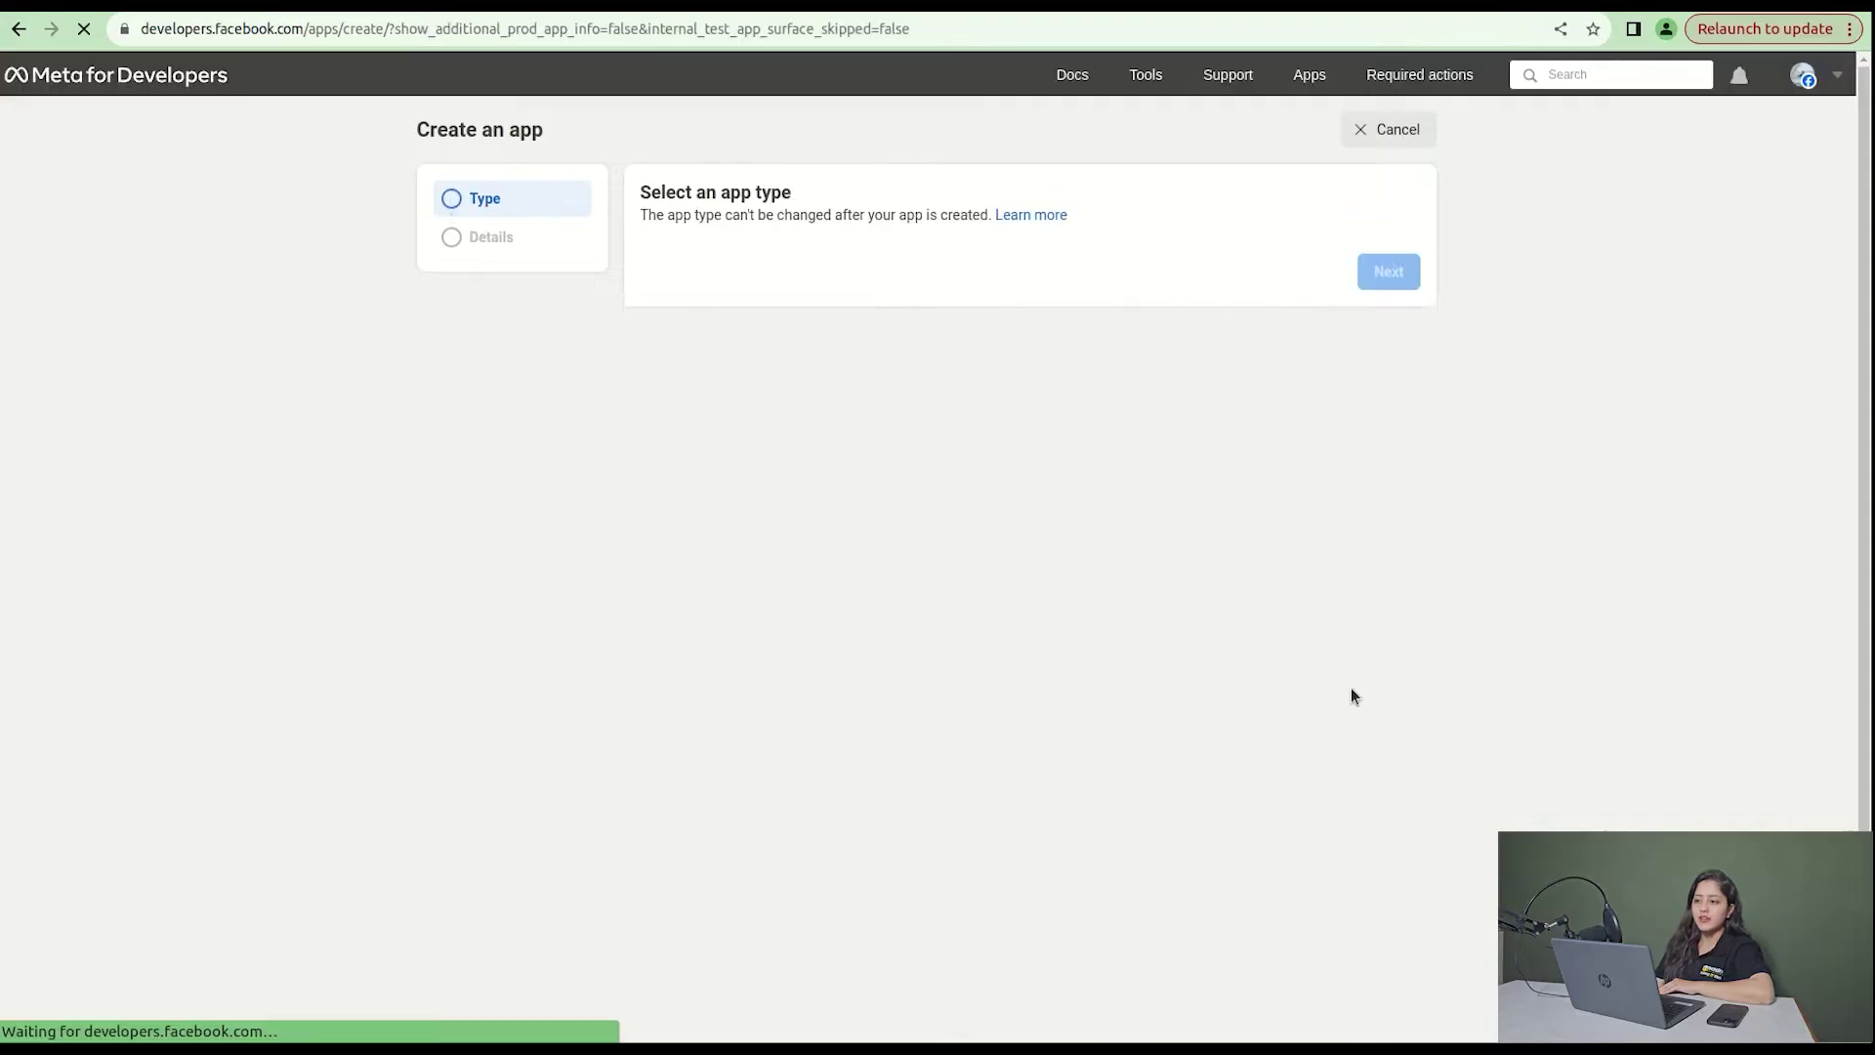
pyautogui.click(779, 383)
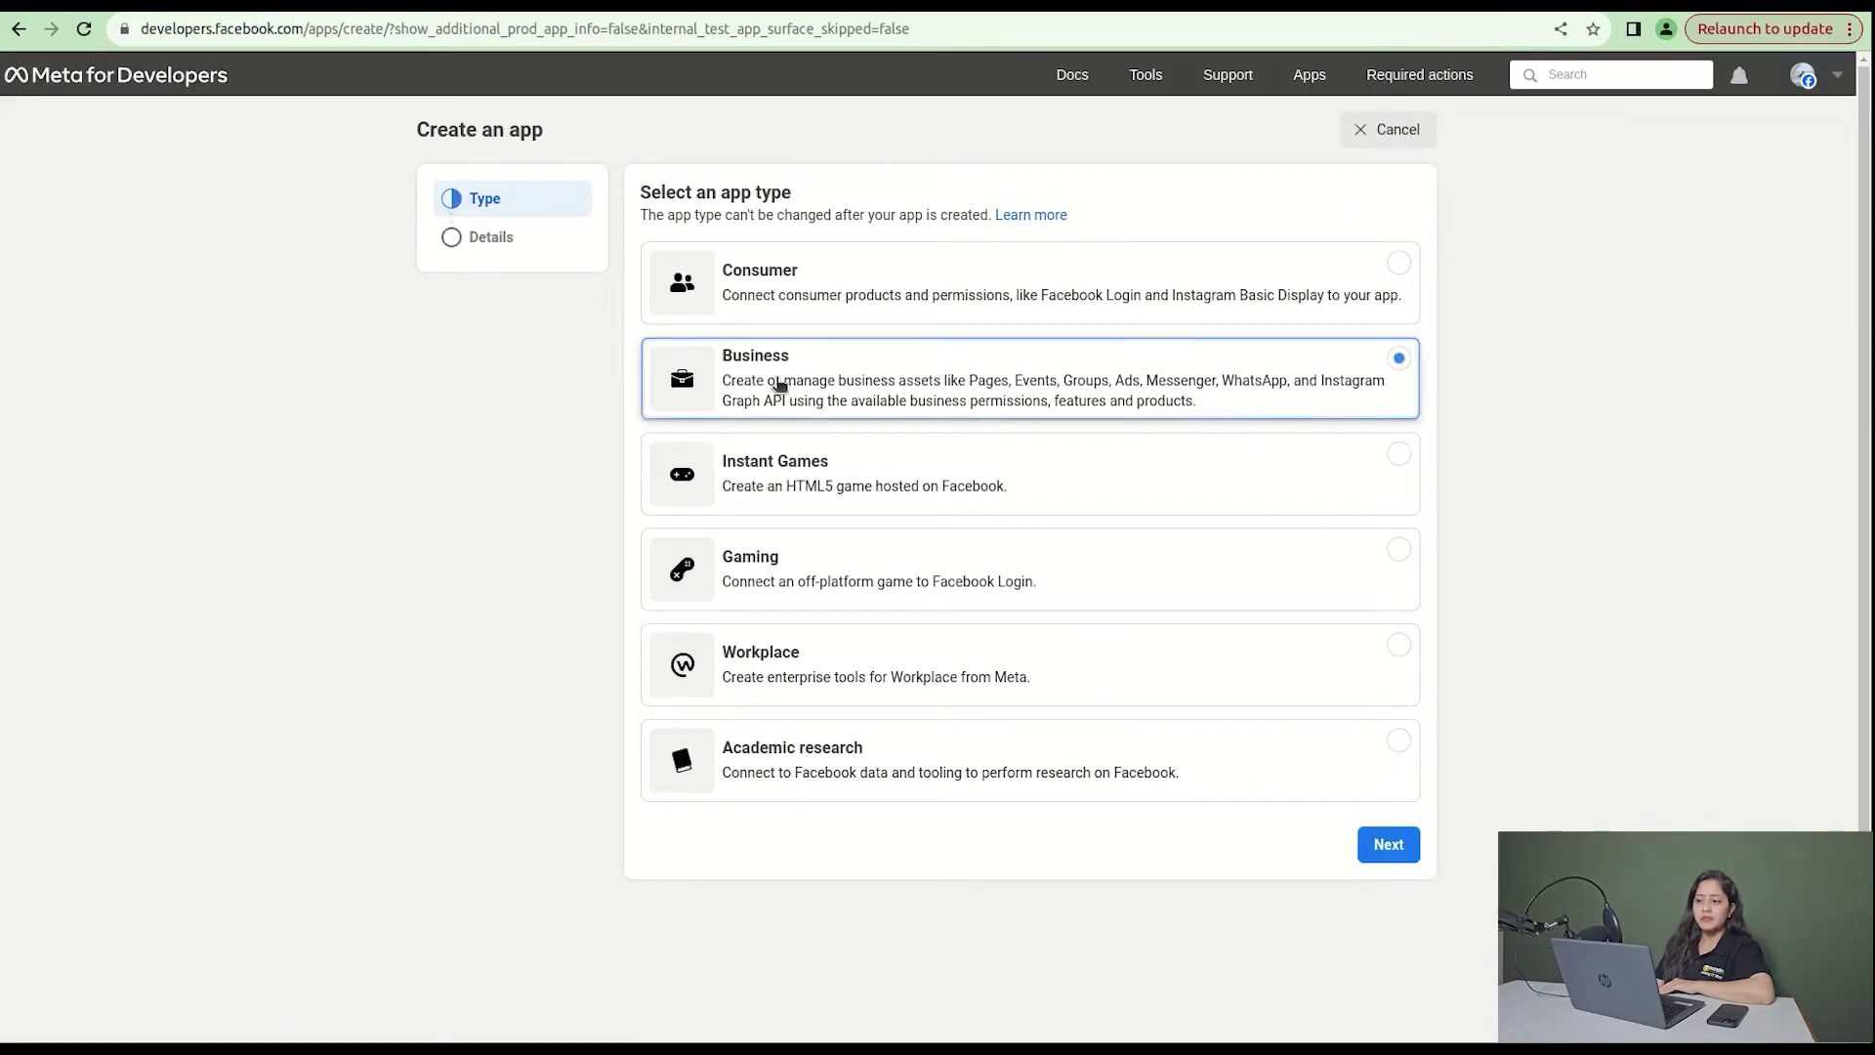
pyautogui.click(1377, 846)
# Name the app 'Odoo' and leave it without a business portfolio.
pyautogui.click(752, 239)
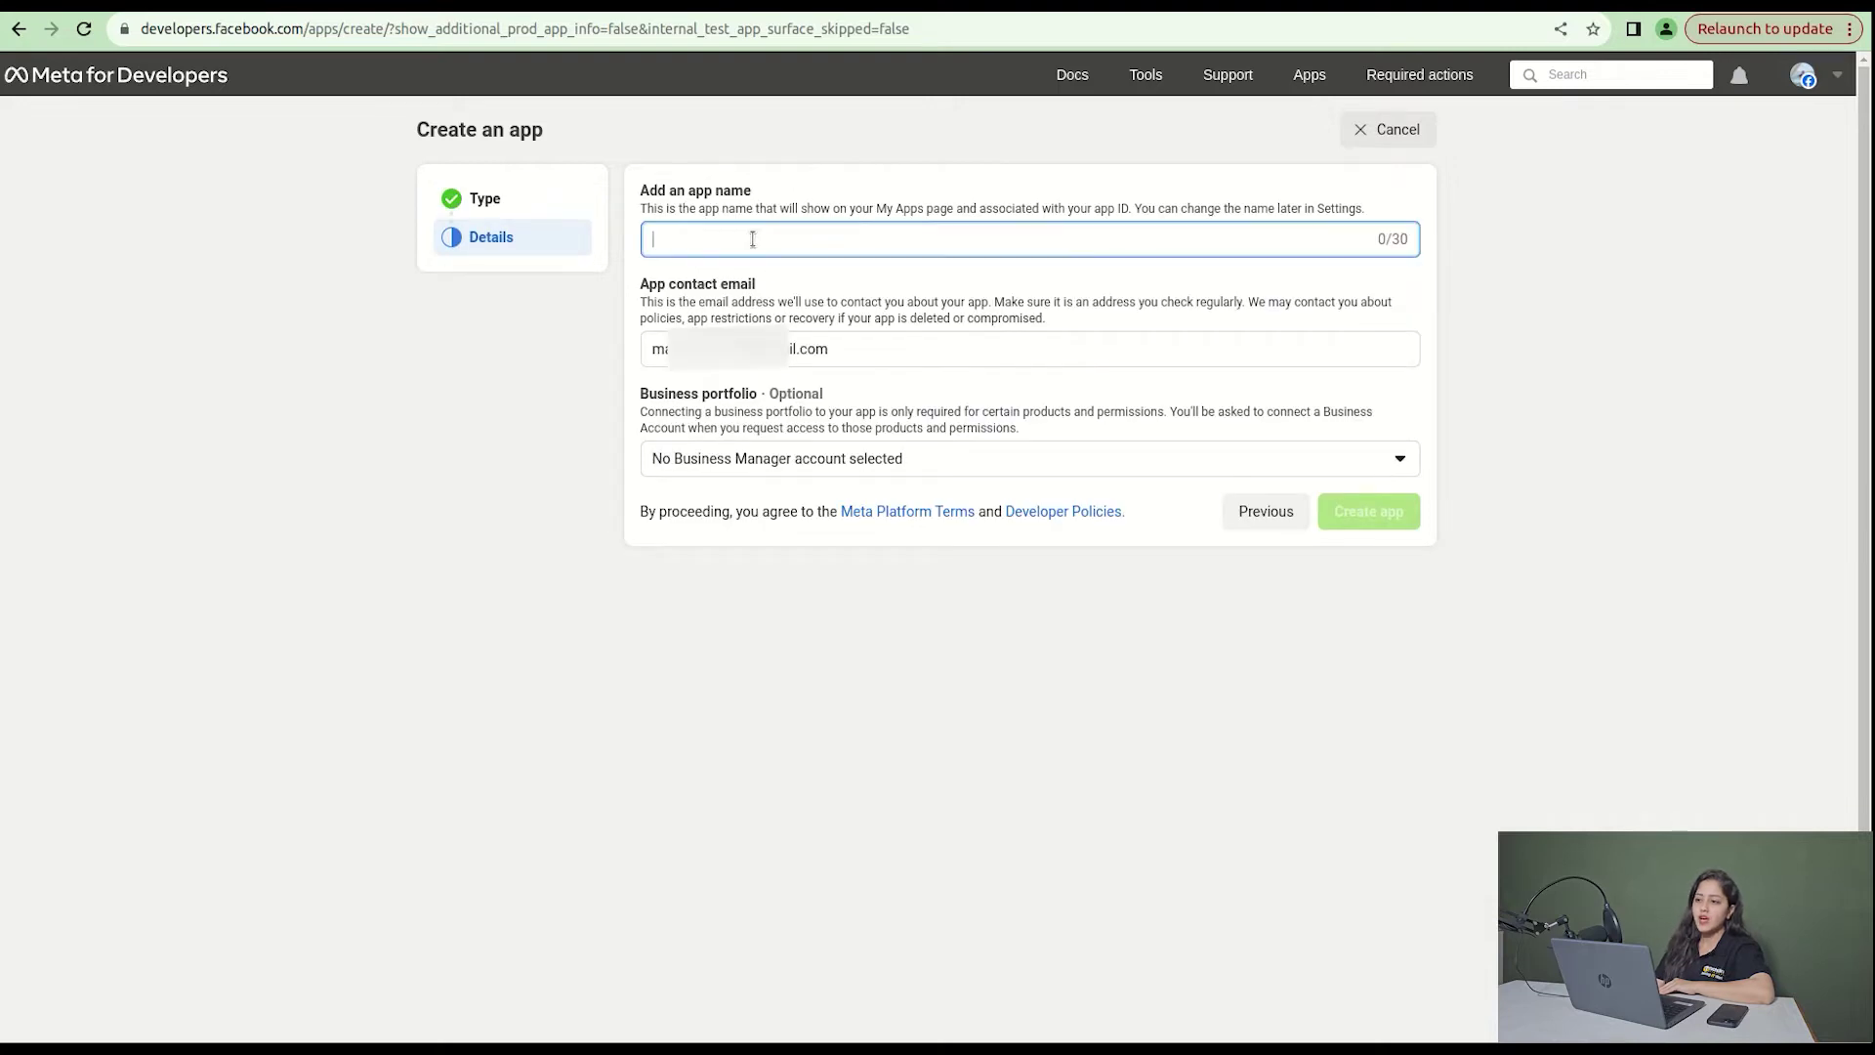
pyautogui.write('Odoo')
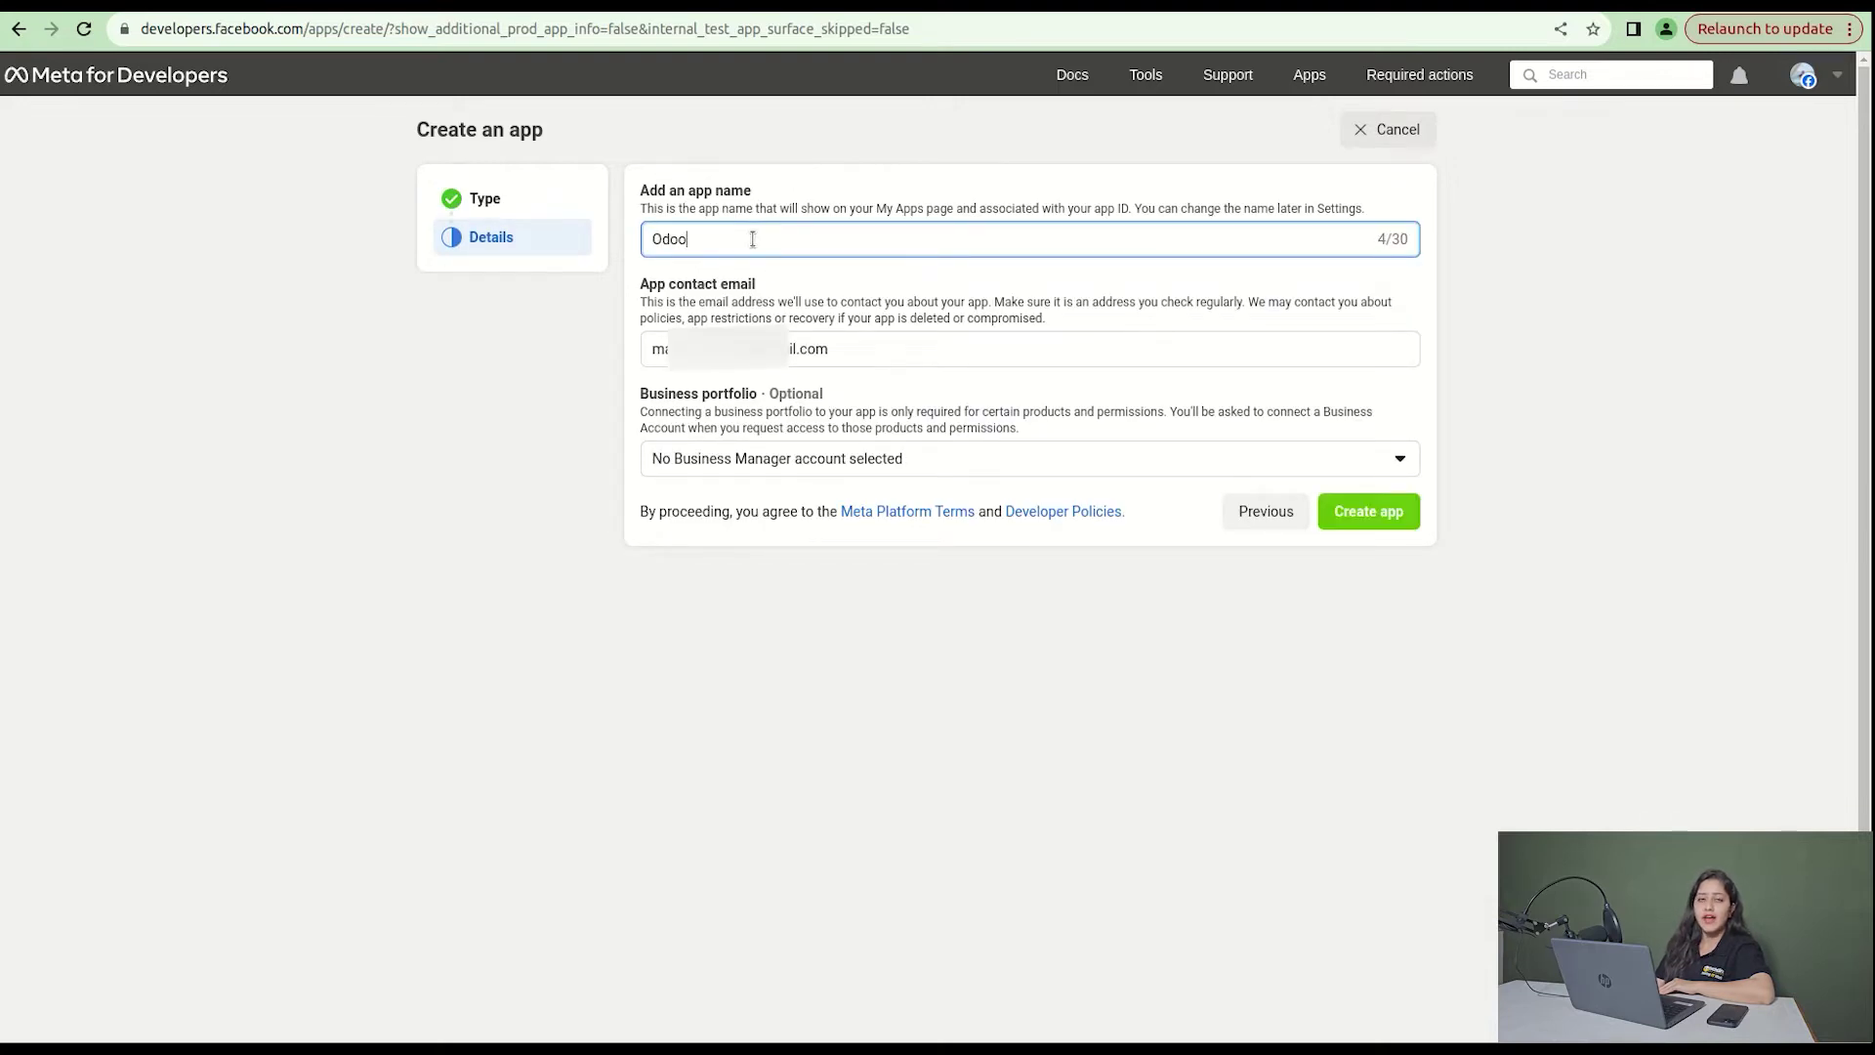
pyautogui.click(899, 458)
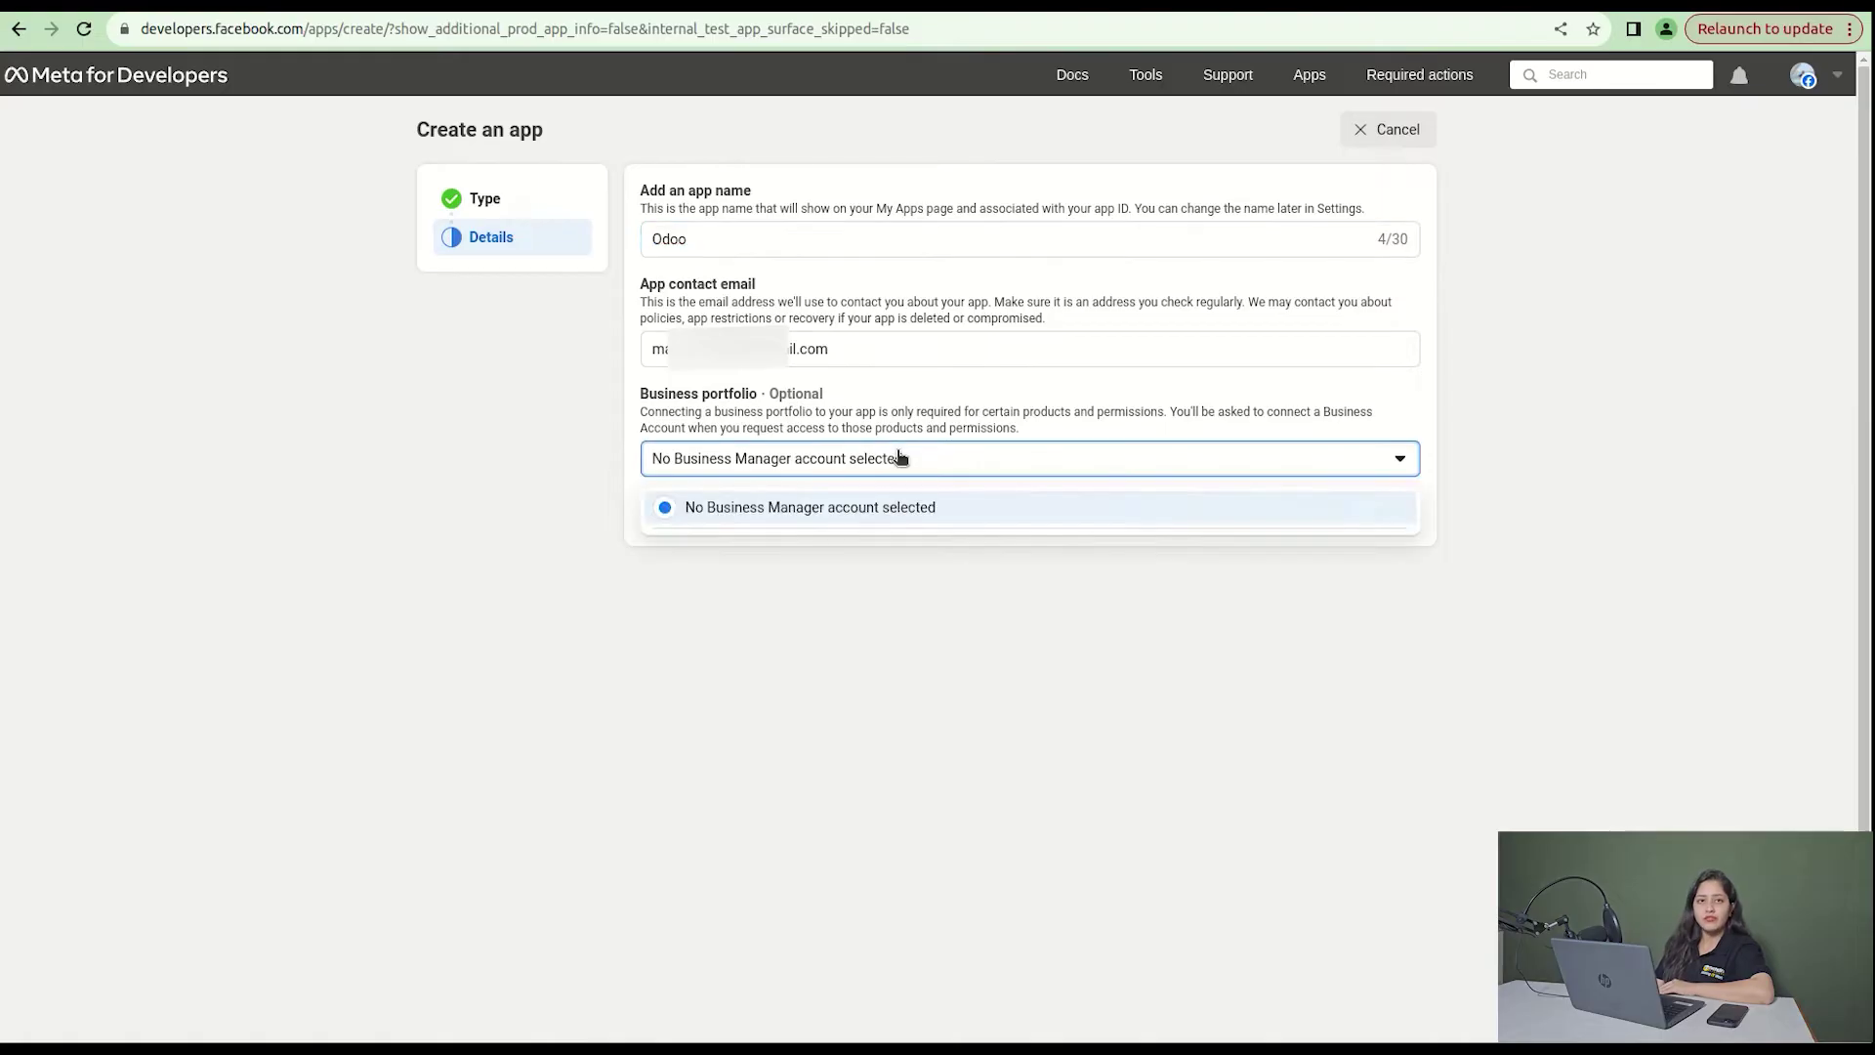
pyautogui.click(945, 504)
# Add the WhatsApp product to the Odoo app from the Add Product list.
pyautogui.click(1369, 511)
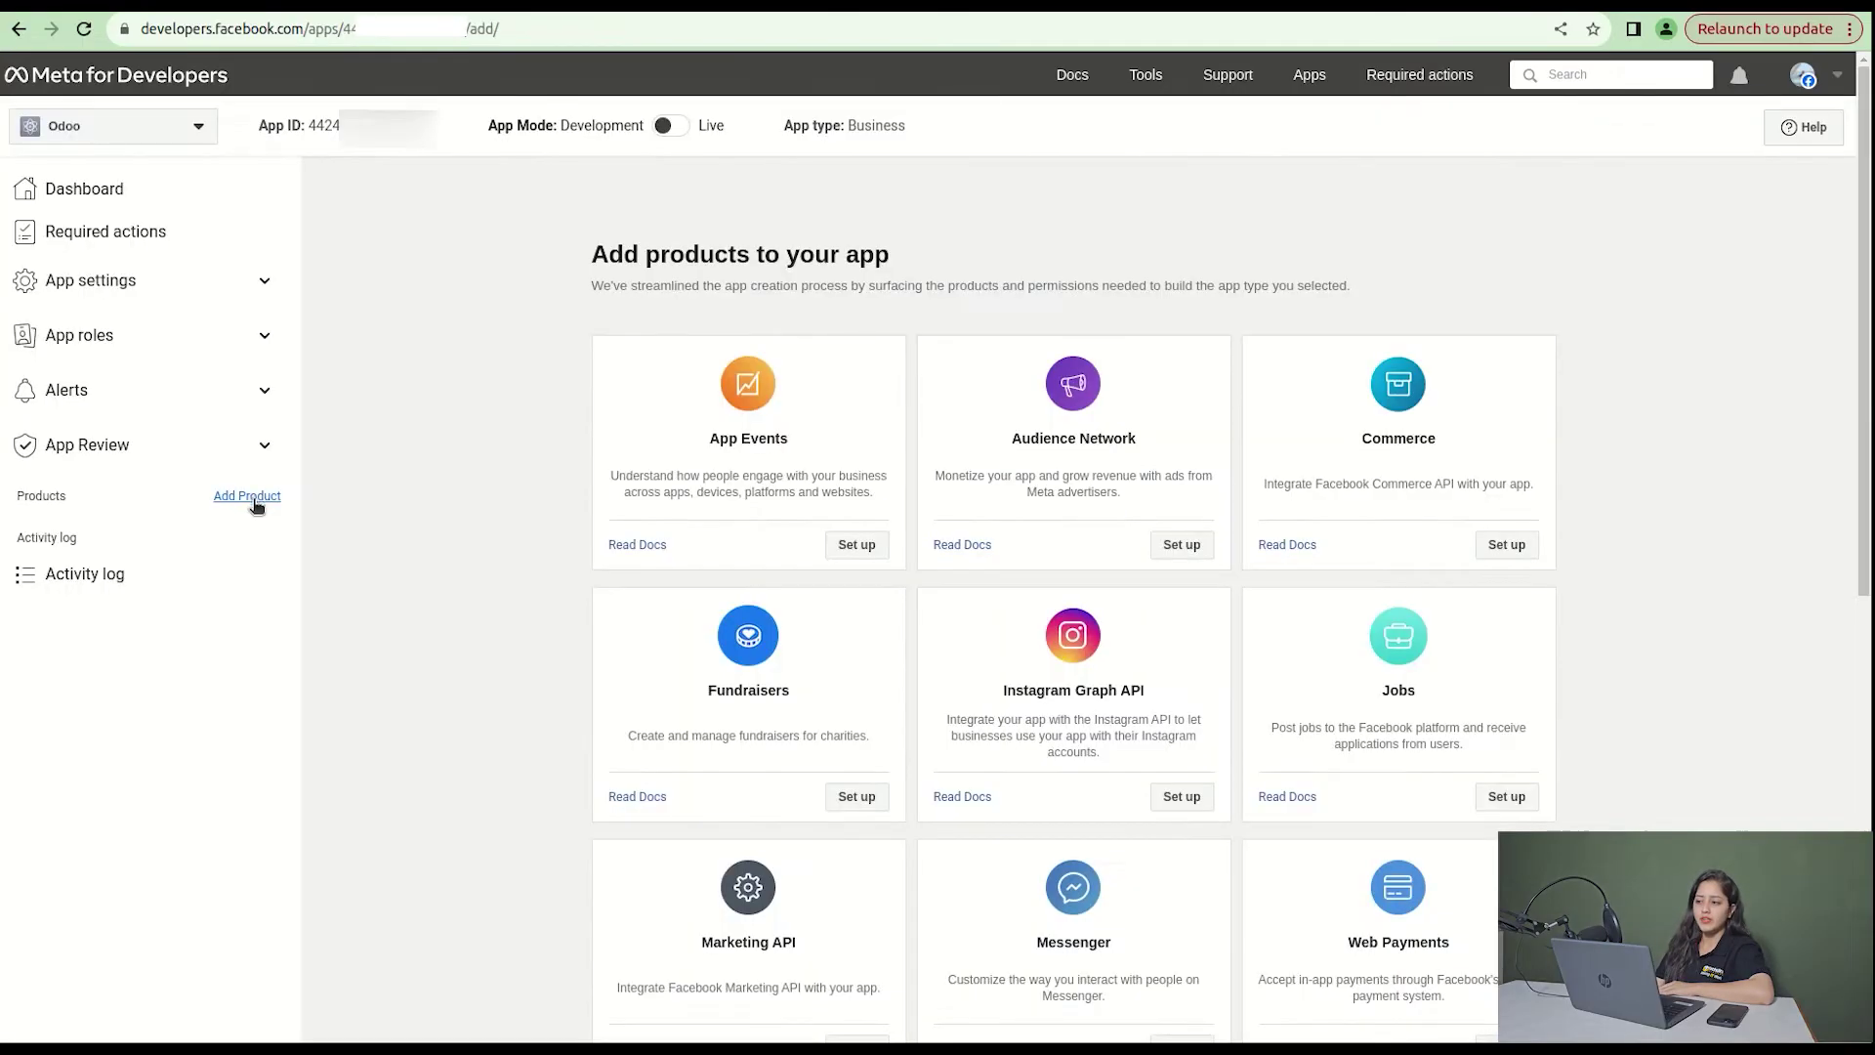
pyautogui.click(246, 494)
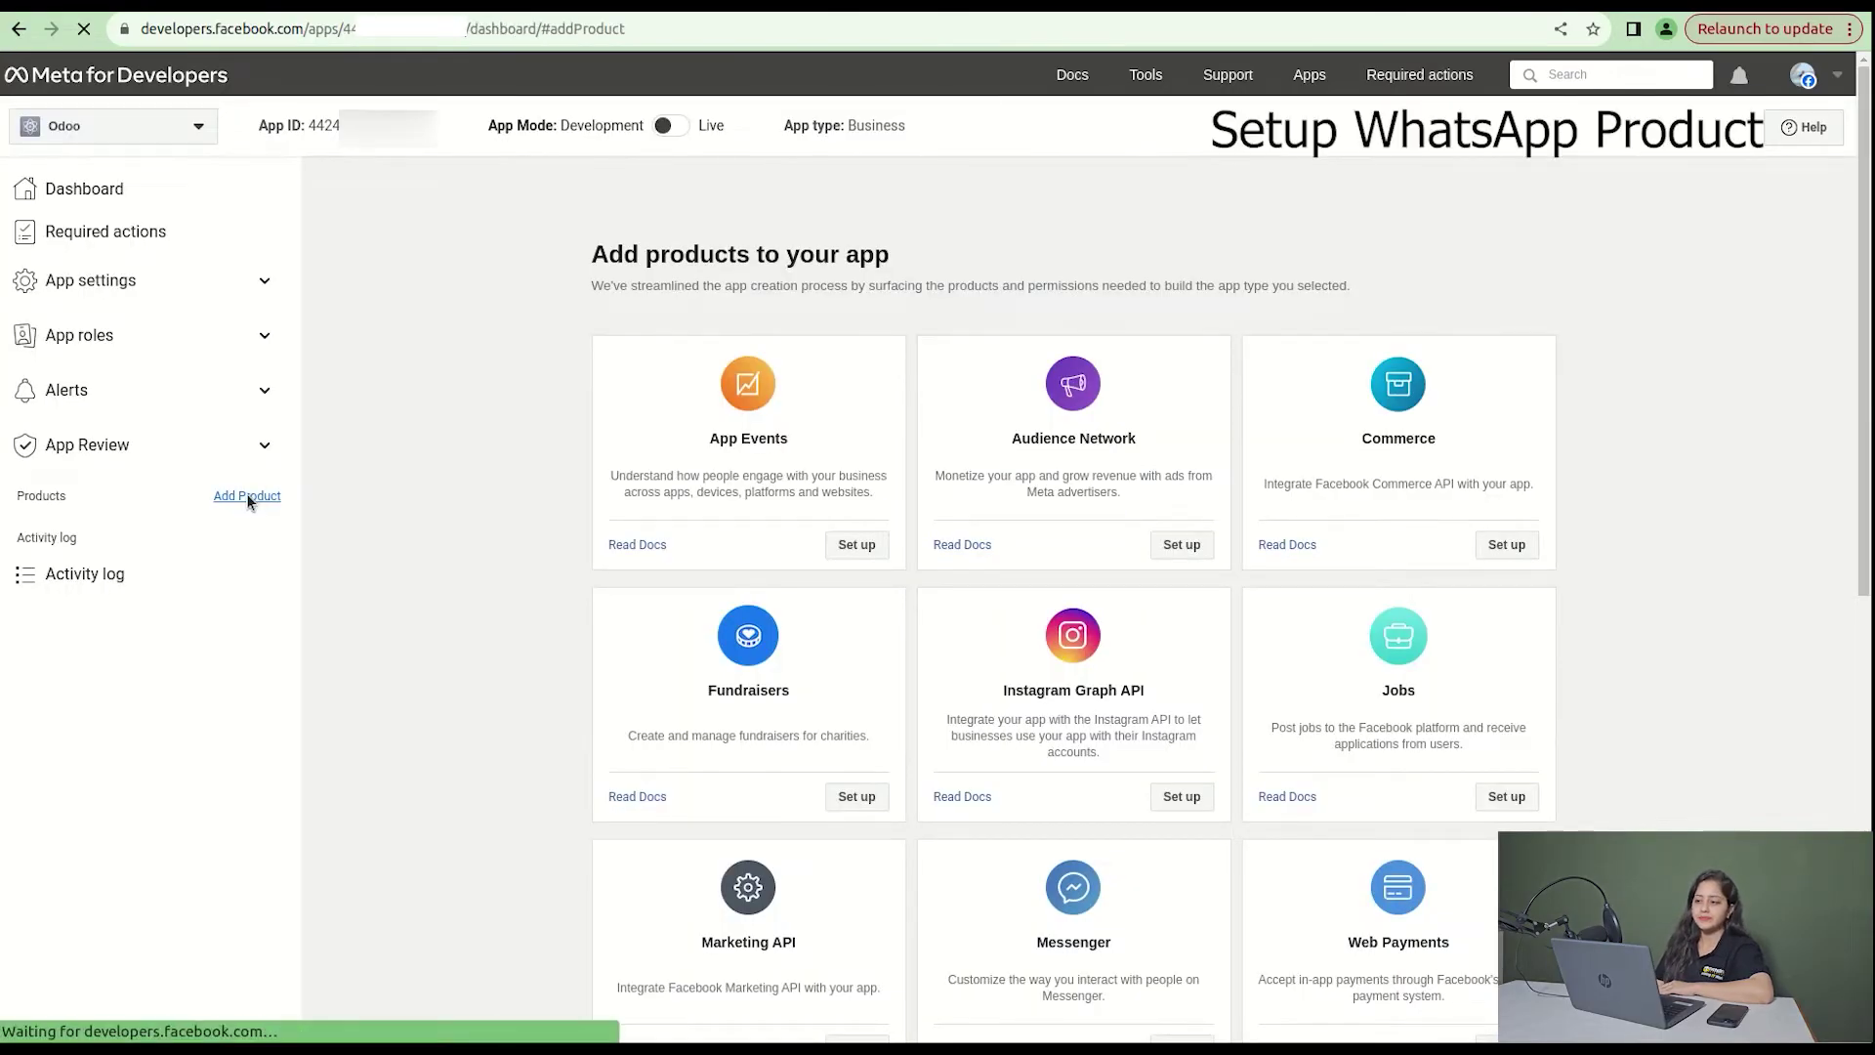
pyautogui.scroll(-10, 532, 503)
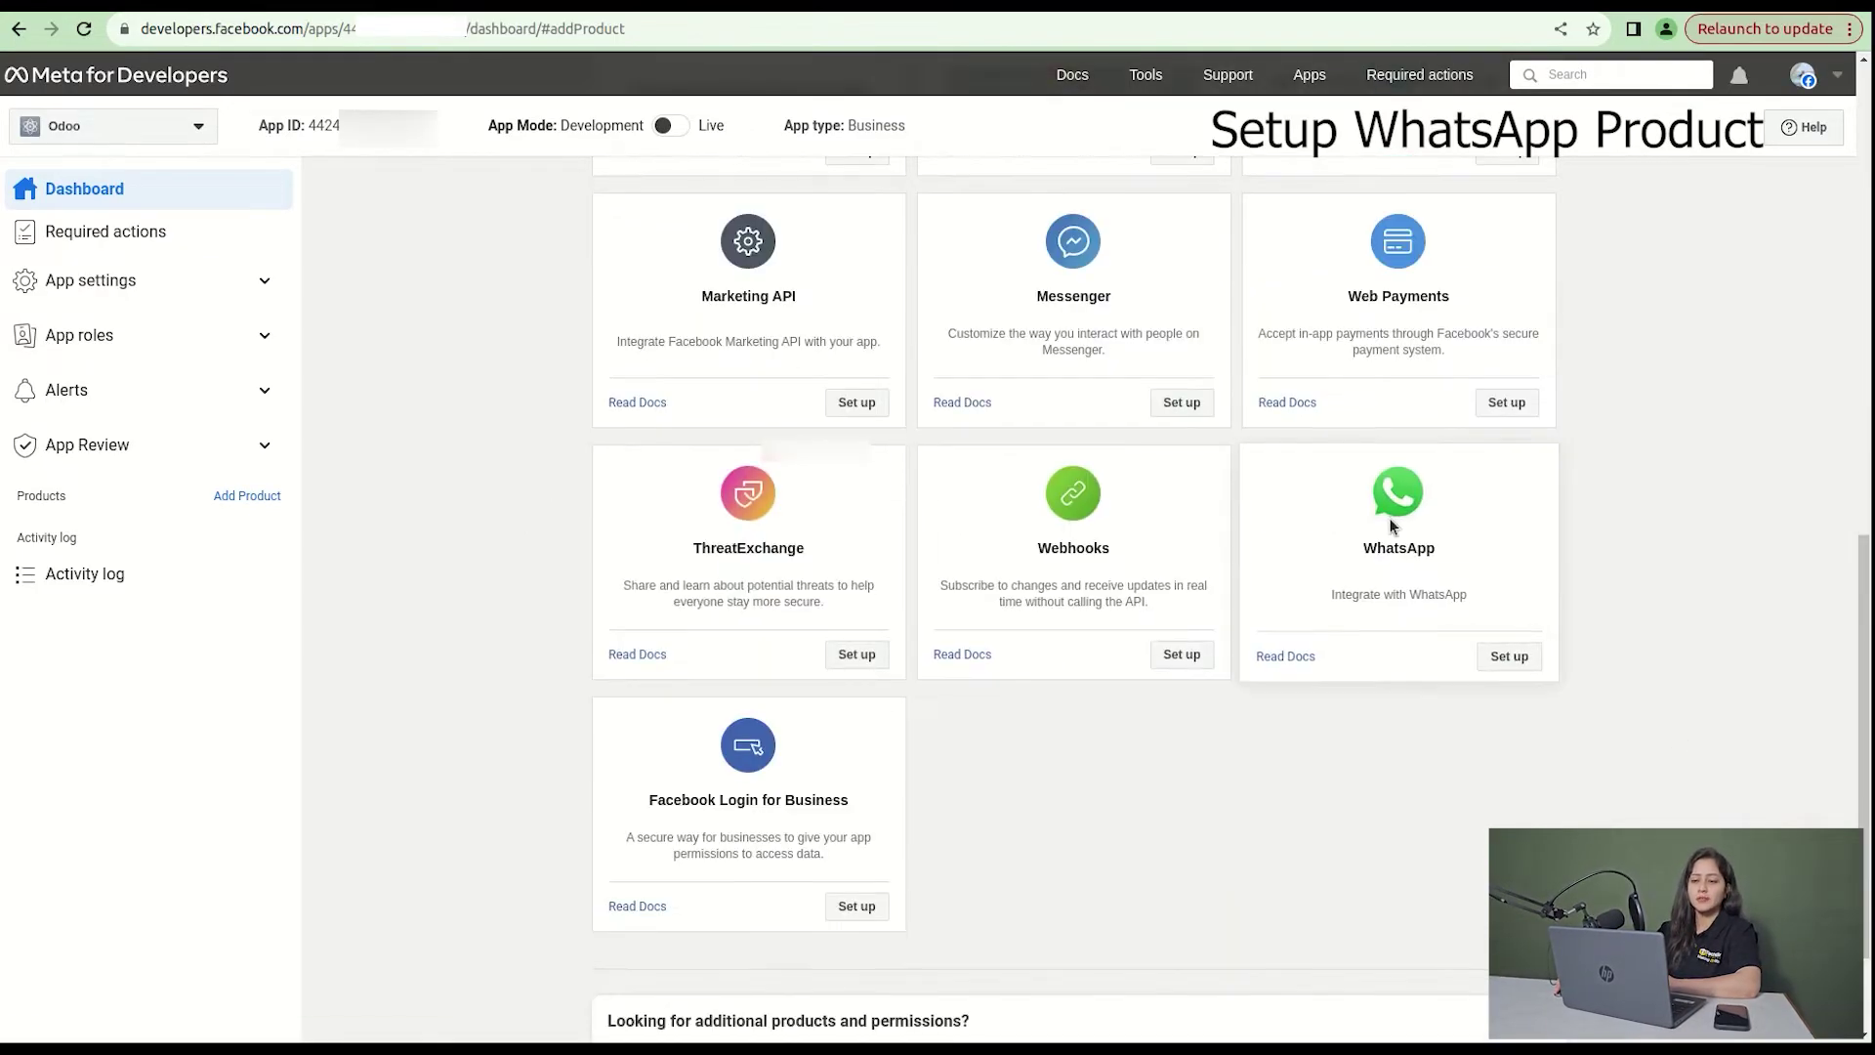
pyautogui.click(1494, 661)
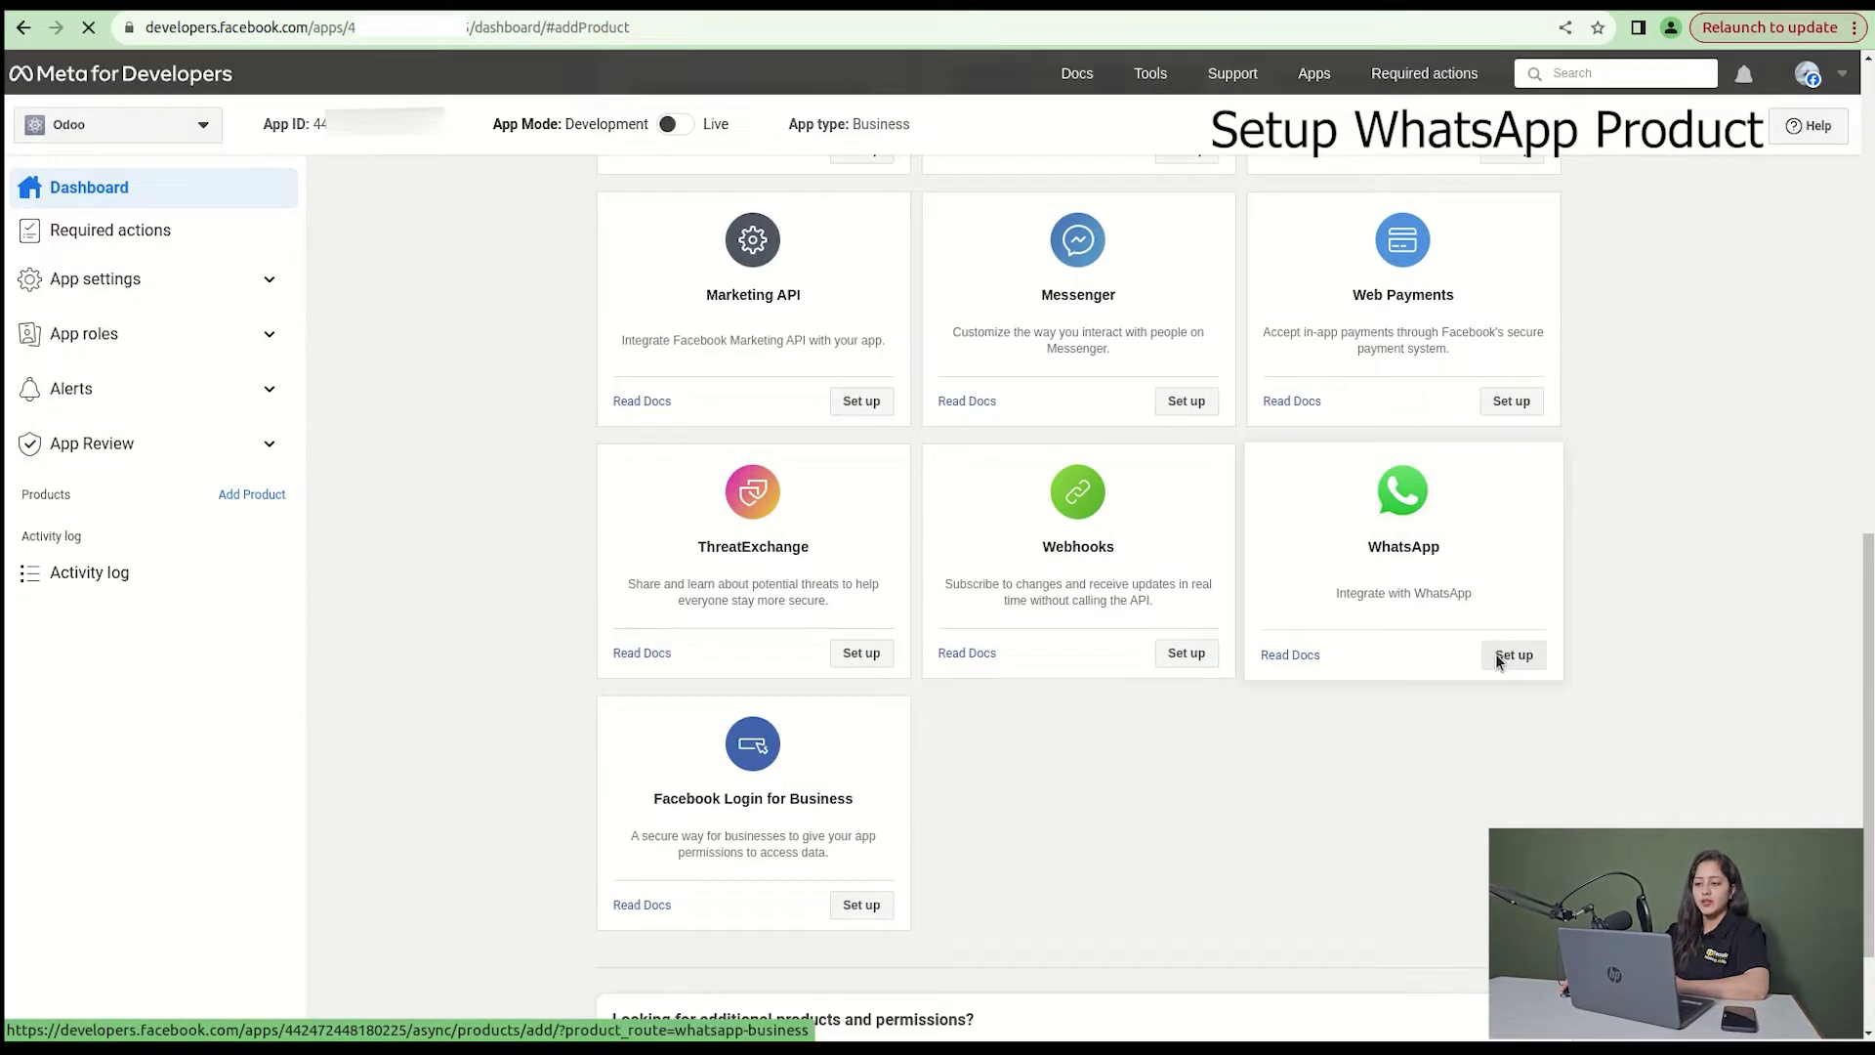
pyautogui.click(1497, 662)
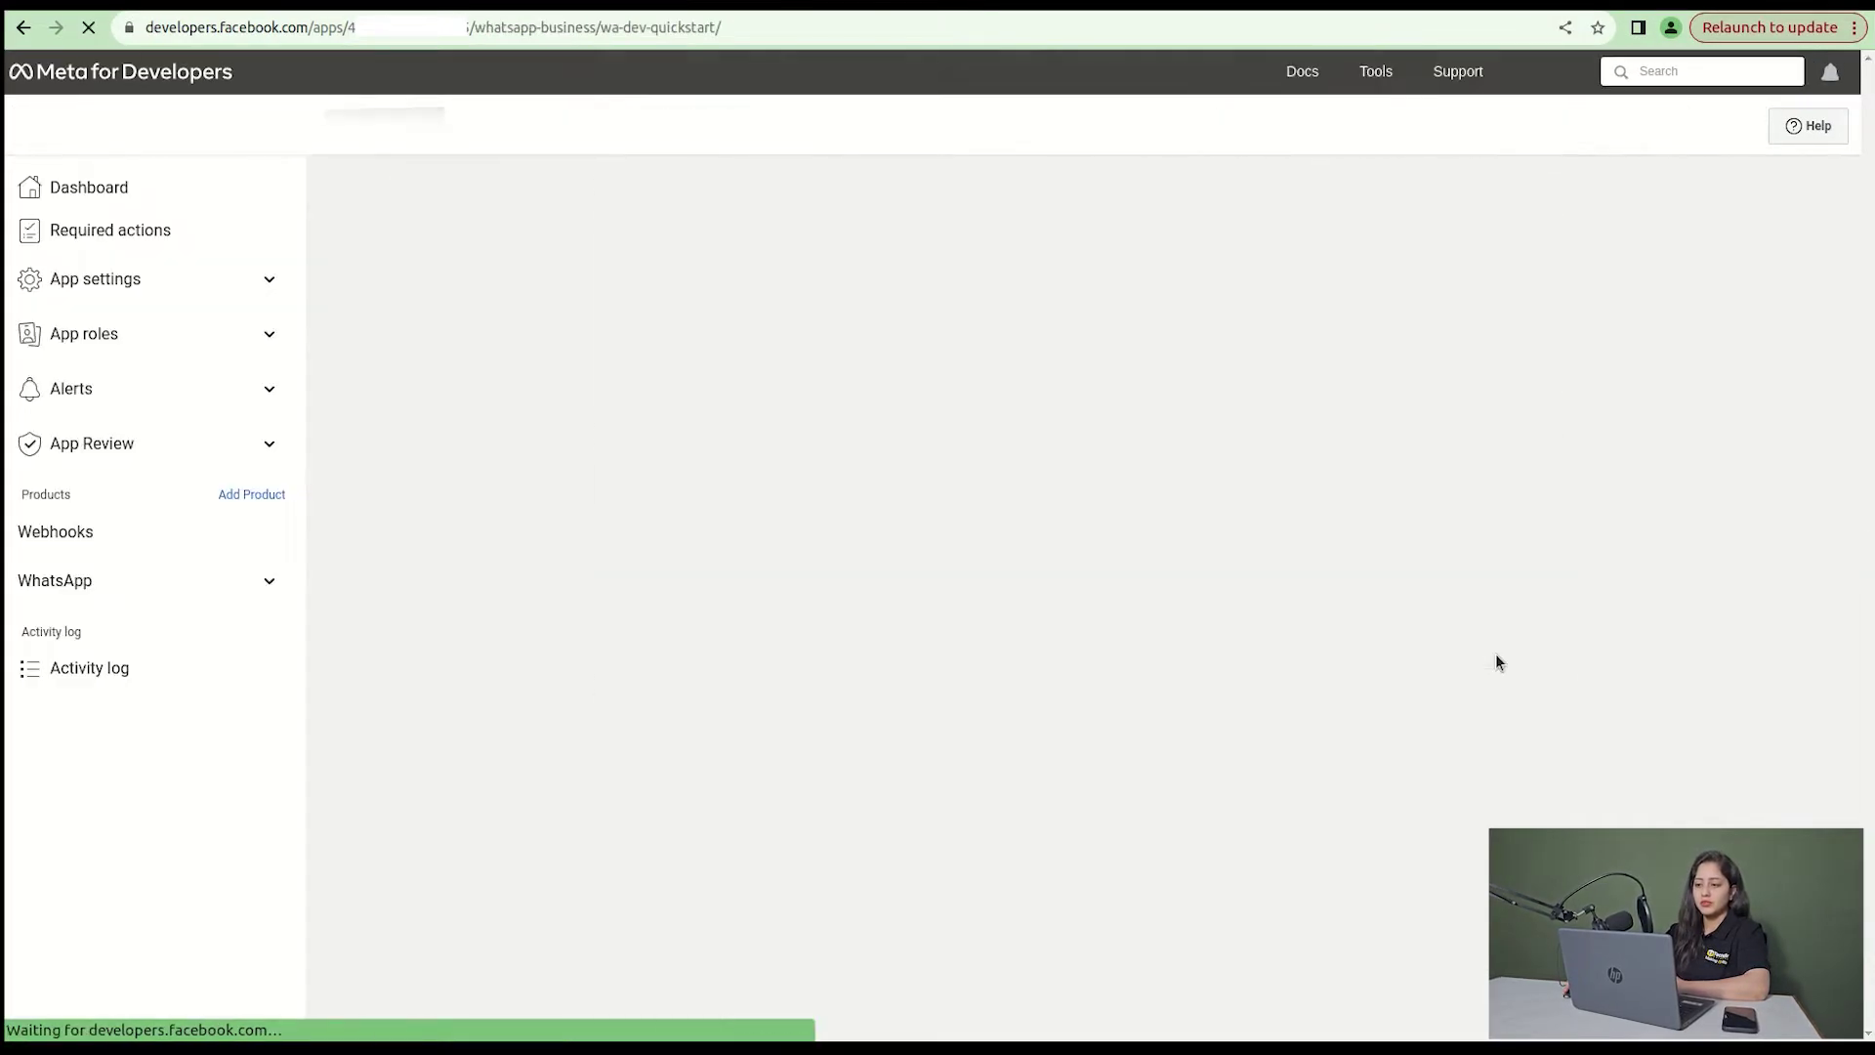
# Submit a new business portfolio named 'TechUltra Solutions' with a business email.
pyautogui.click(1245, 676)
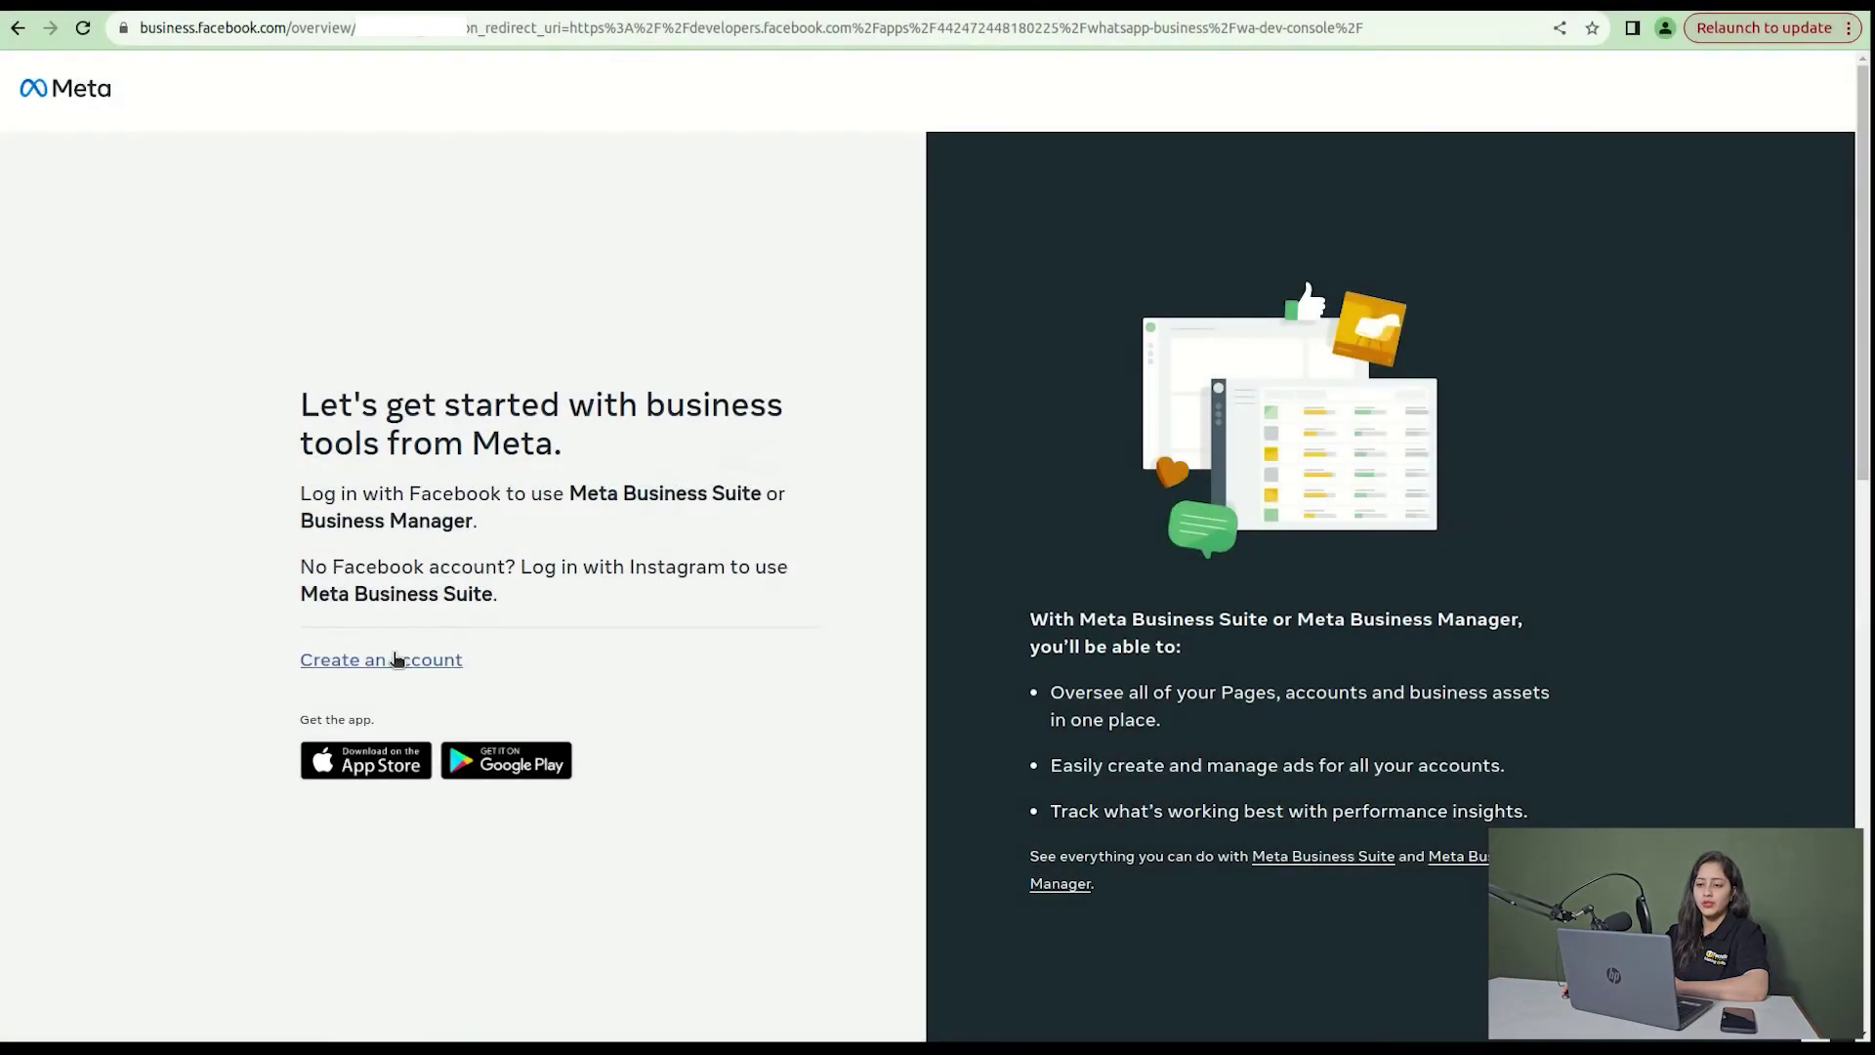
pyautogui.click(396, 660)
pyautogui.click(758, 383)
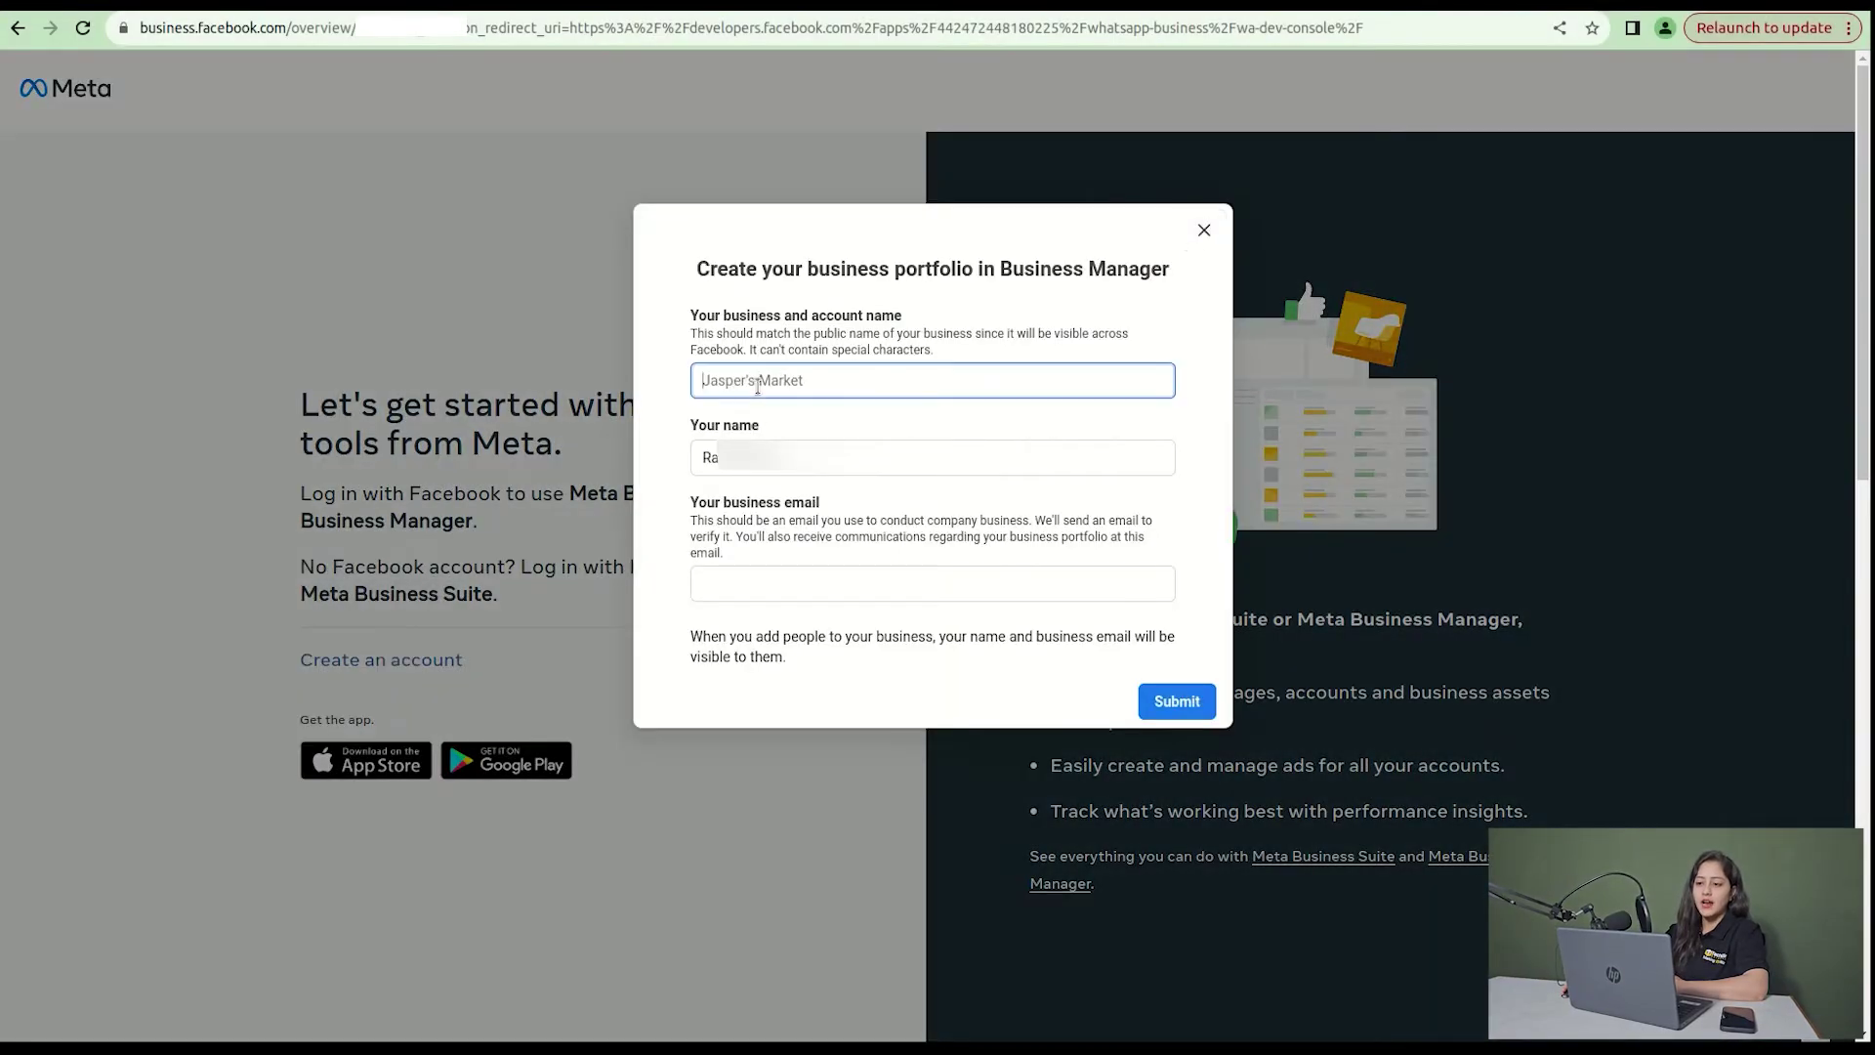
pyautogui.write('TechUltra Solutions')
pyautogui.click(873, 583)
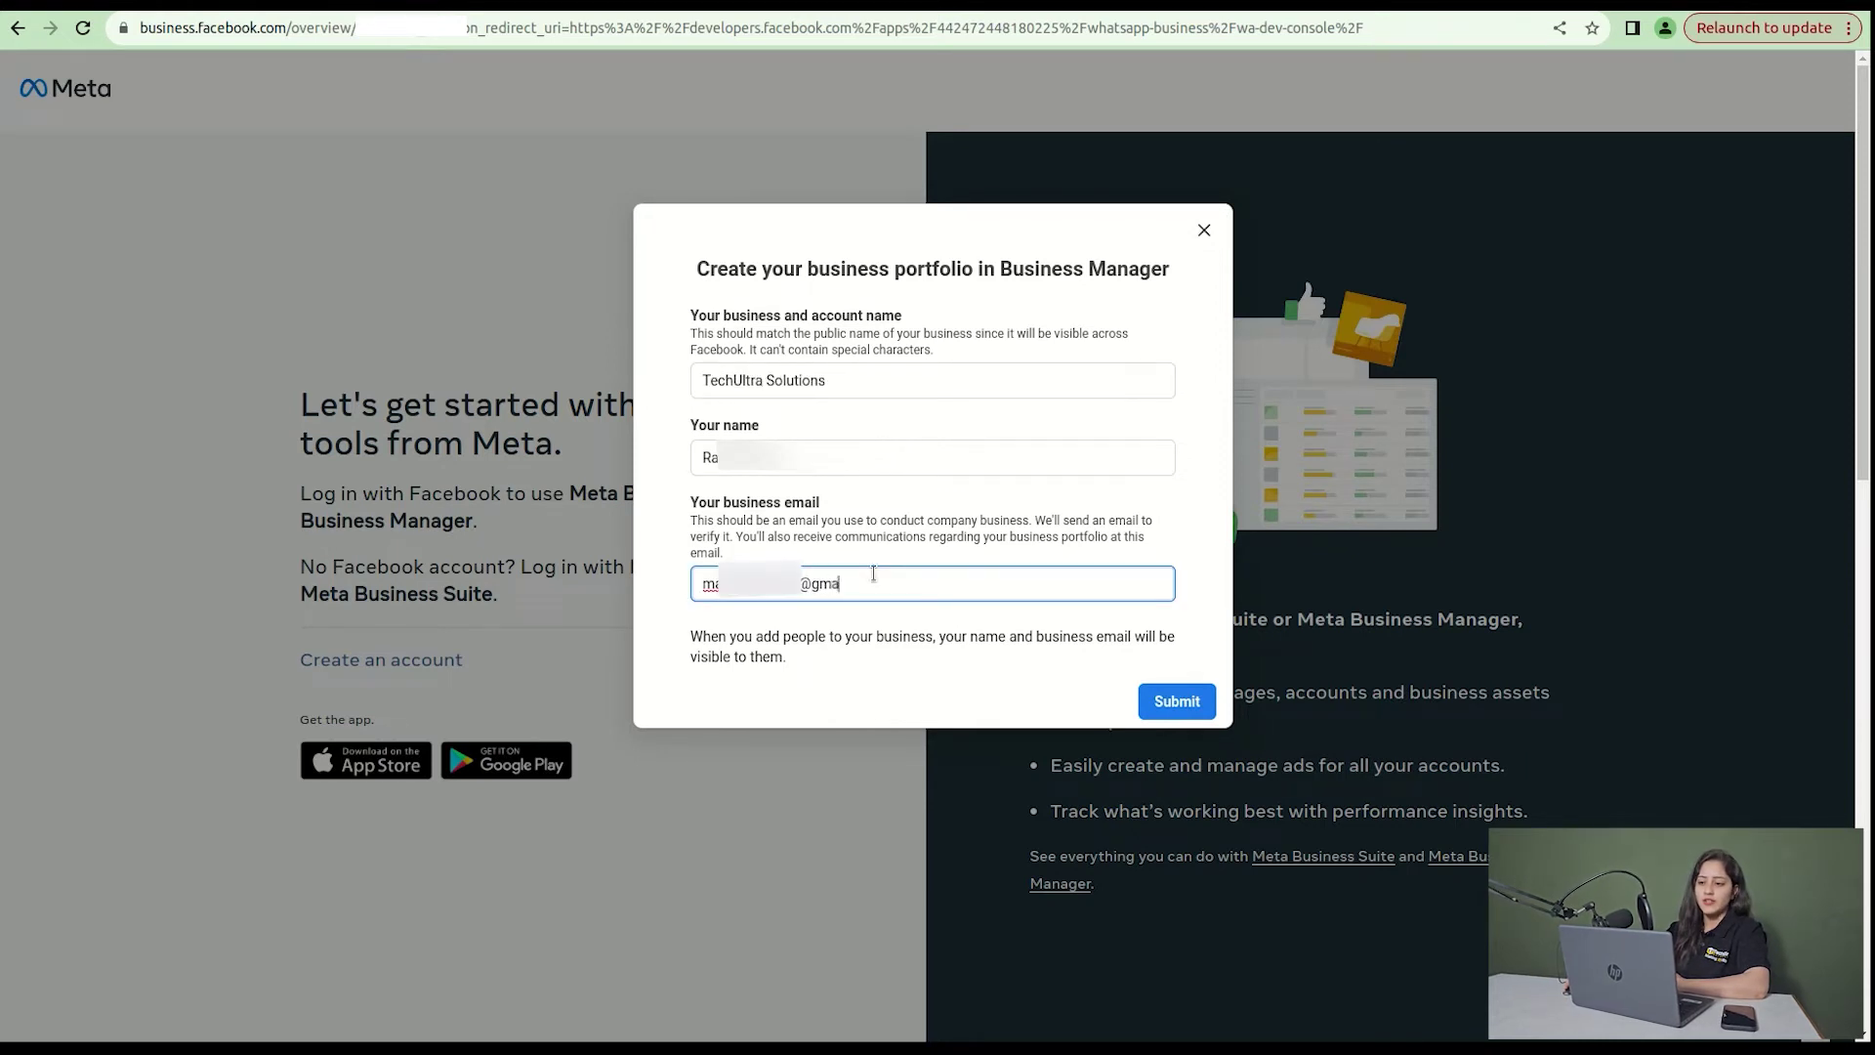
pyautogui.click(1177, 701)
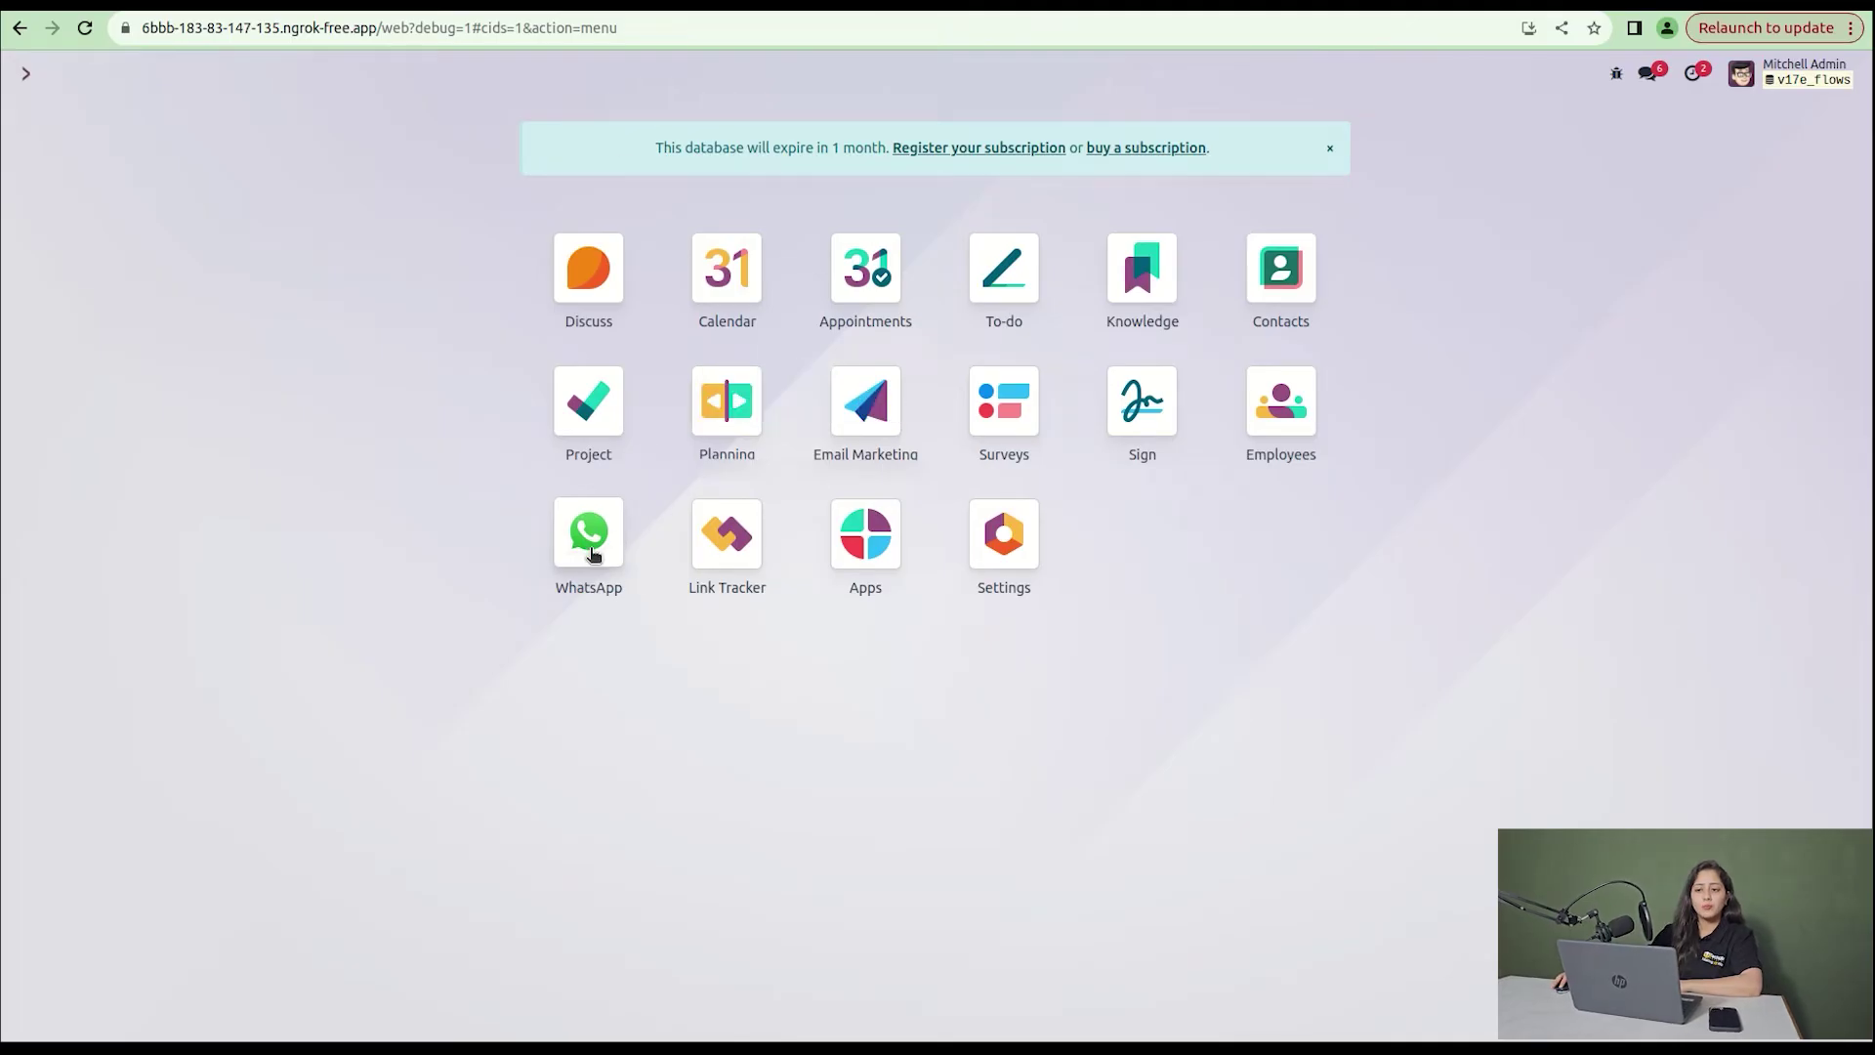
# Create a new Odoo WhatsApp Business Account named 'Odoo WhatsApp Test', then go to Meta's API Setup.
pyautogui.click(590, 542)
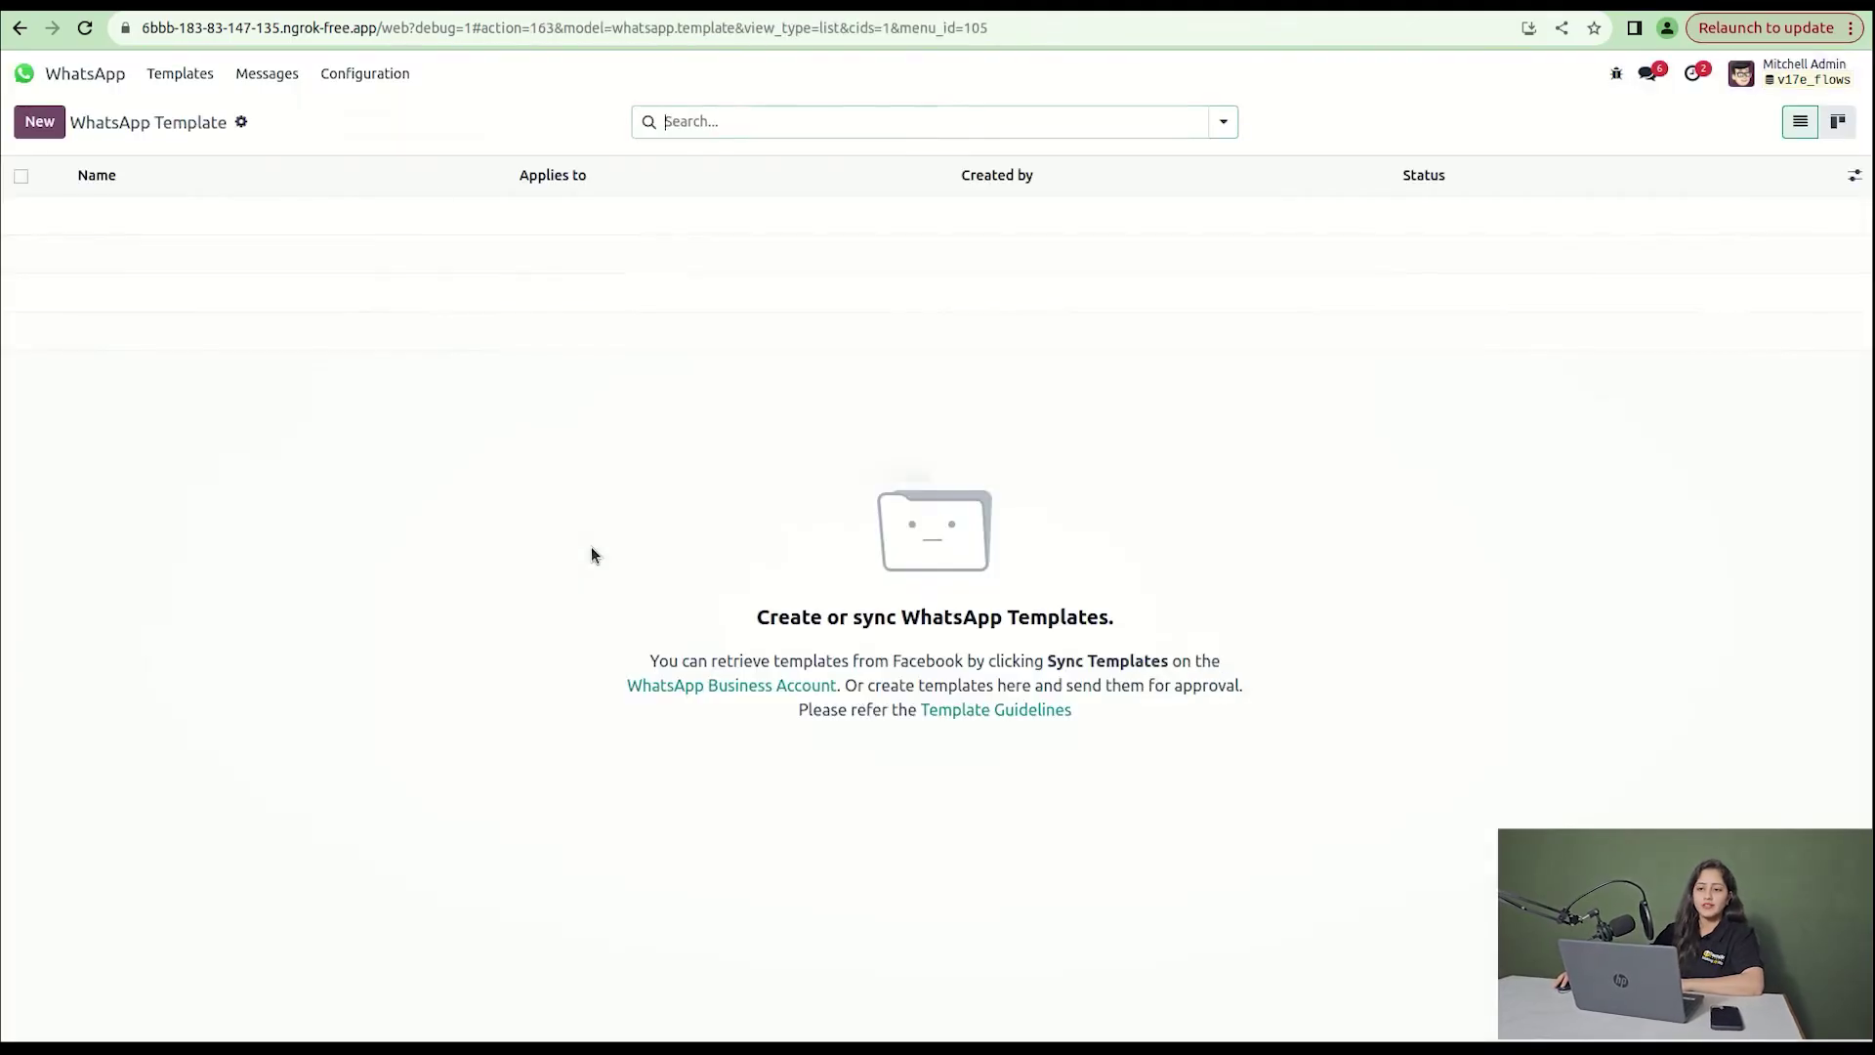
pyautogui.click(358, 73)
pyautogui.click(411, 115)
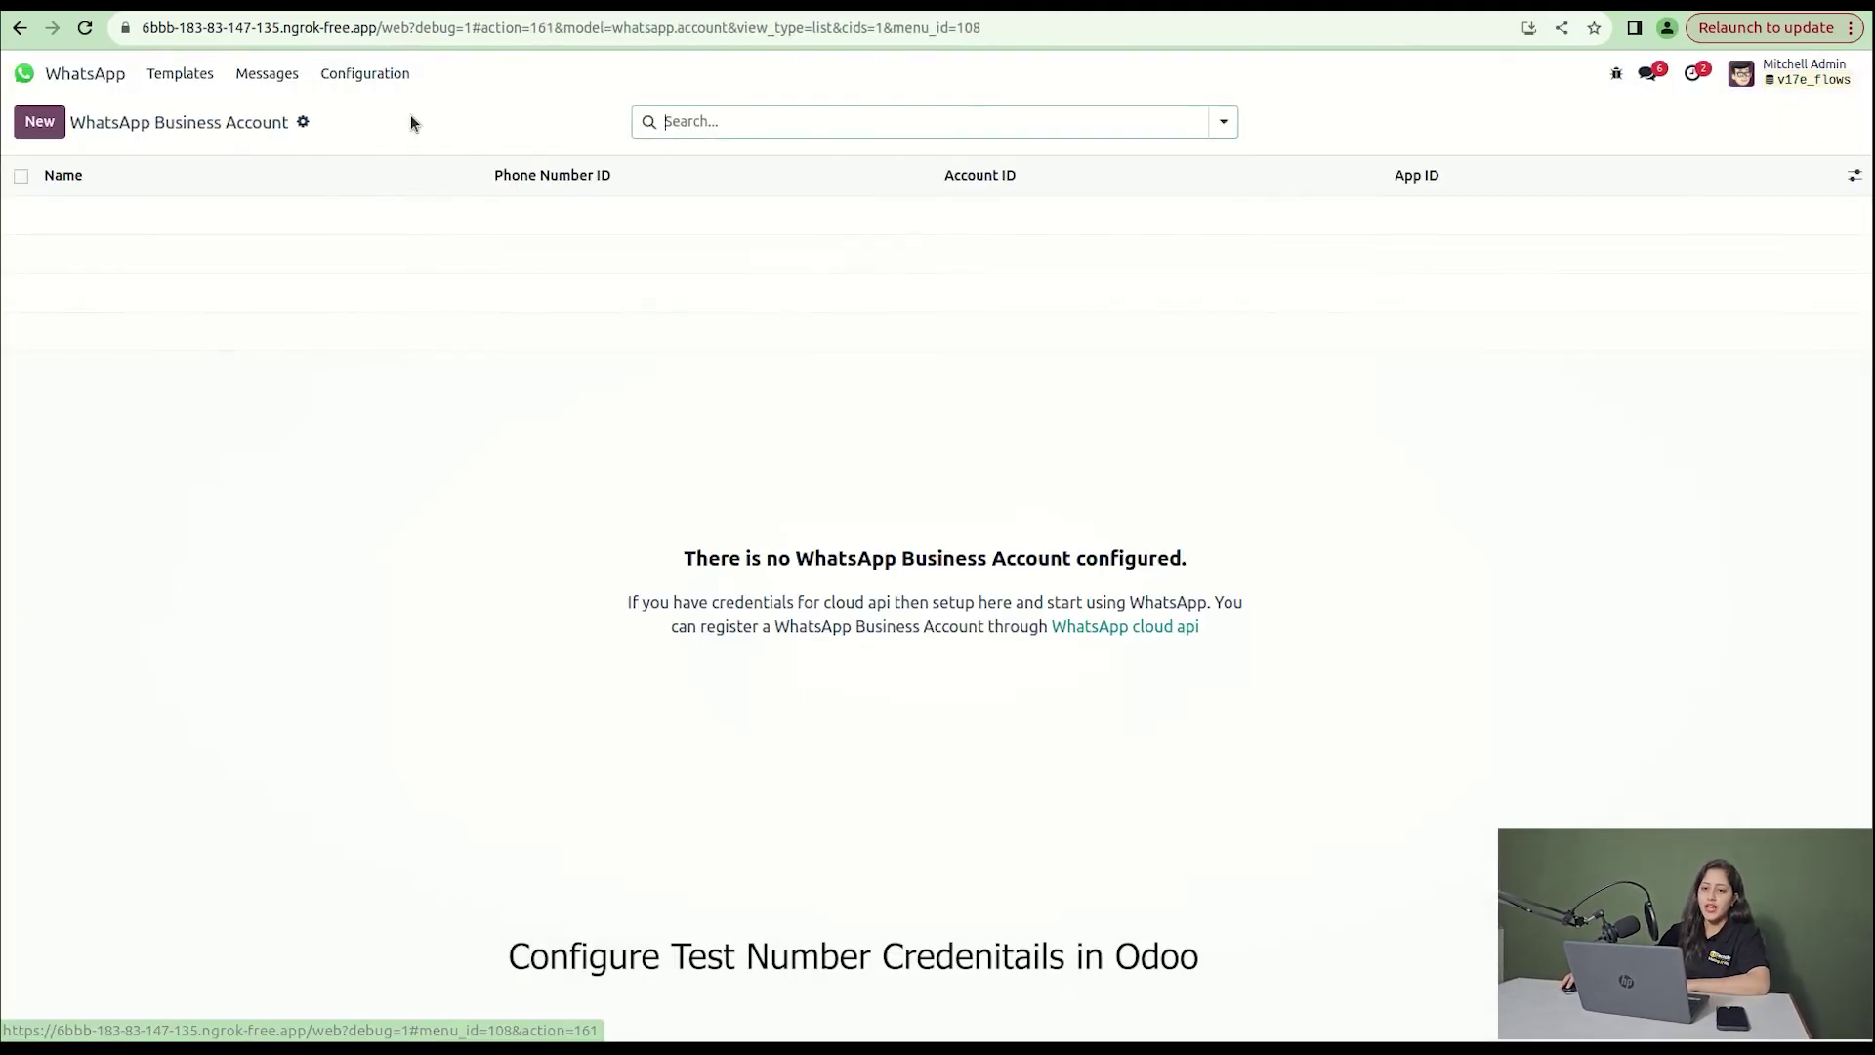
pyautogui.click(32, 130)
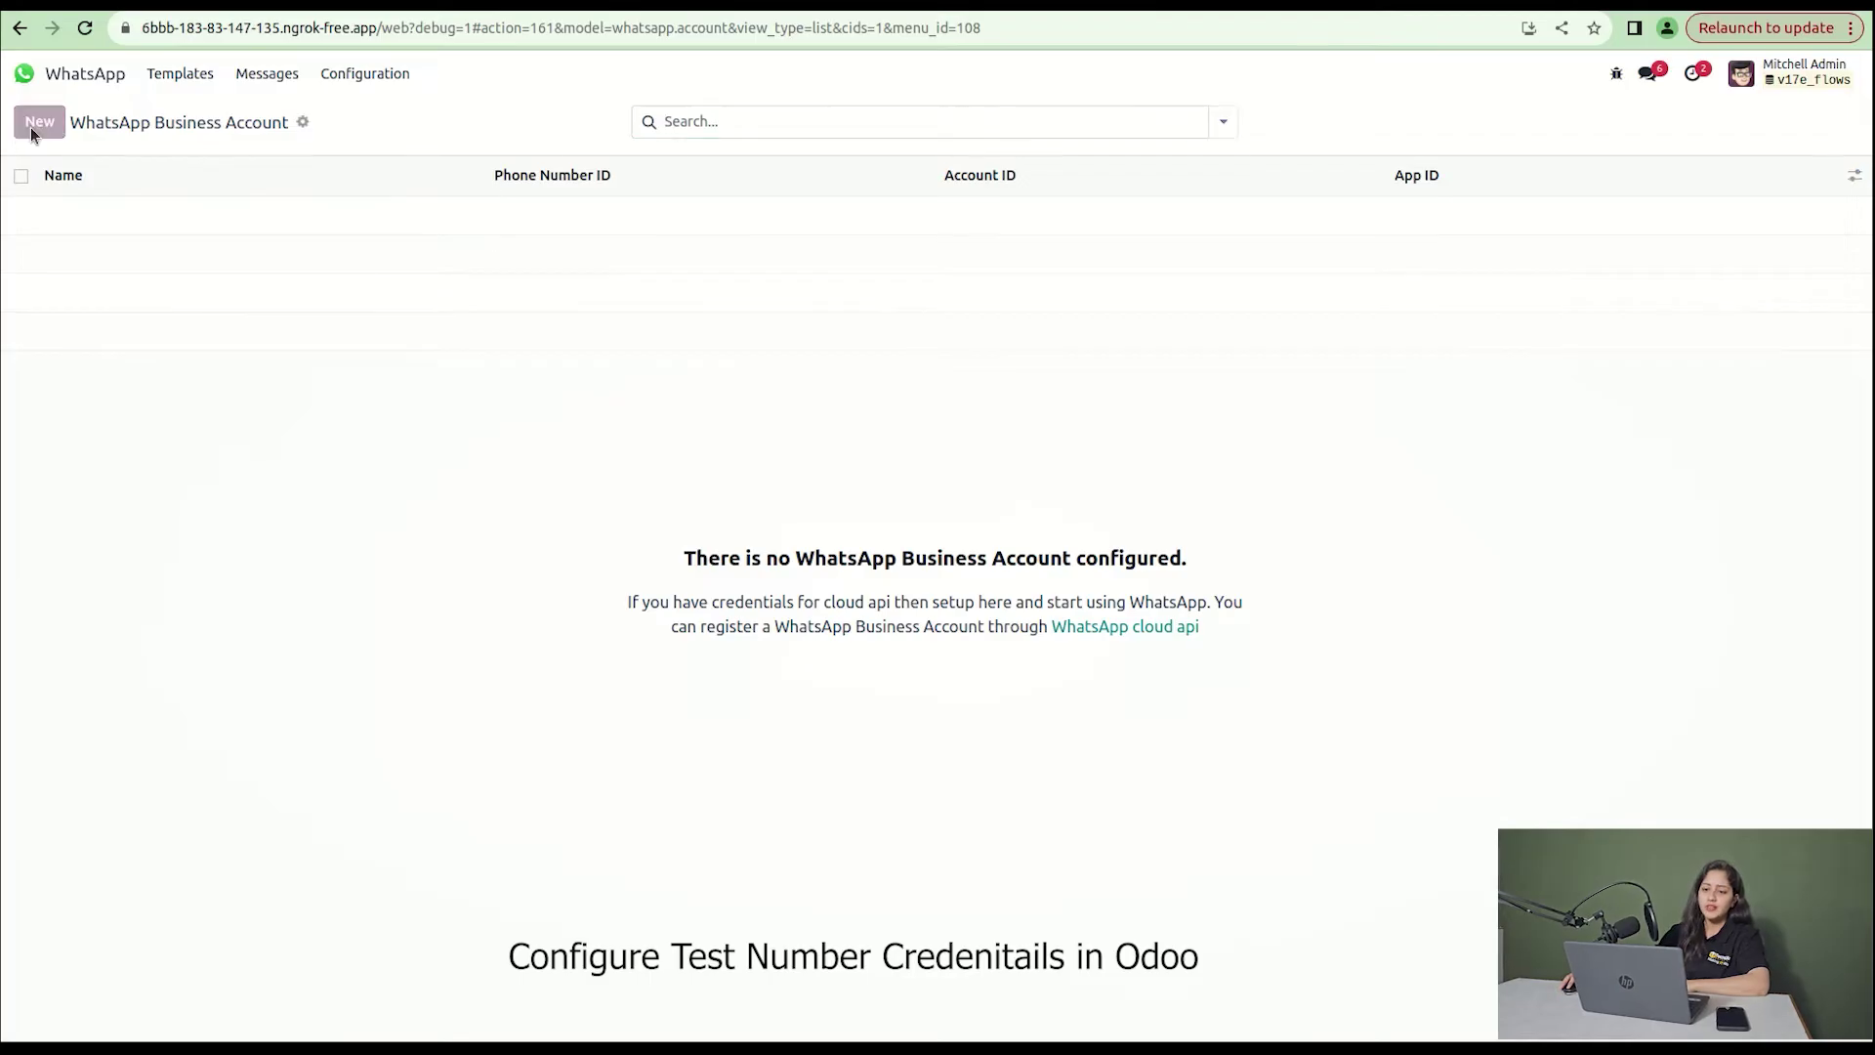
pyautogui.write('Od')
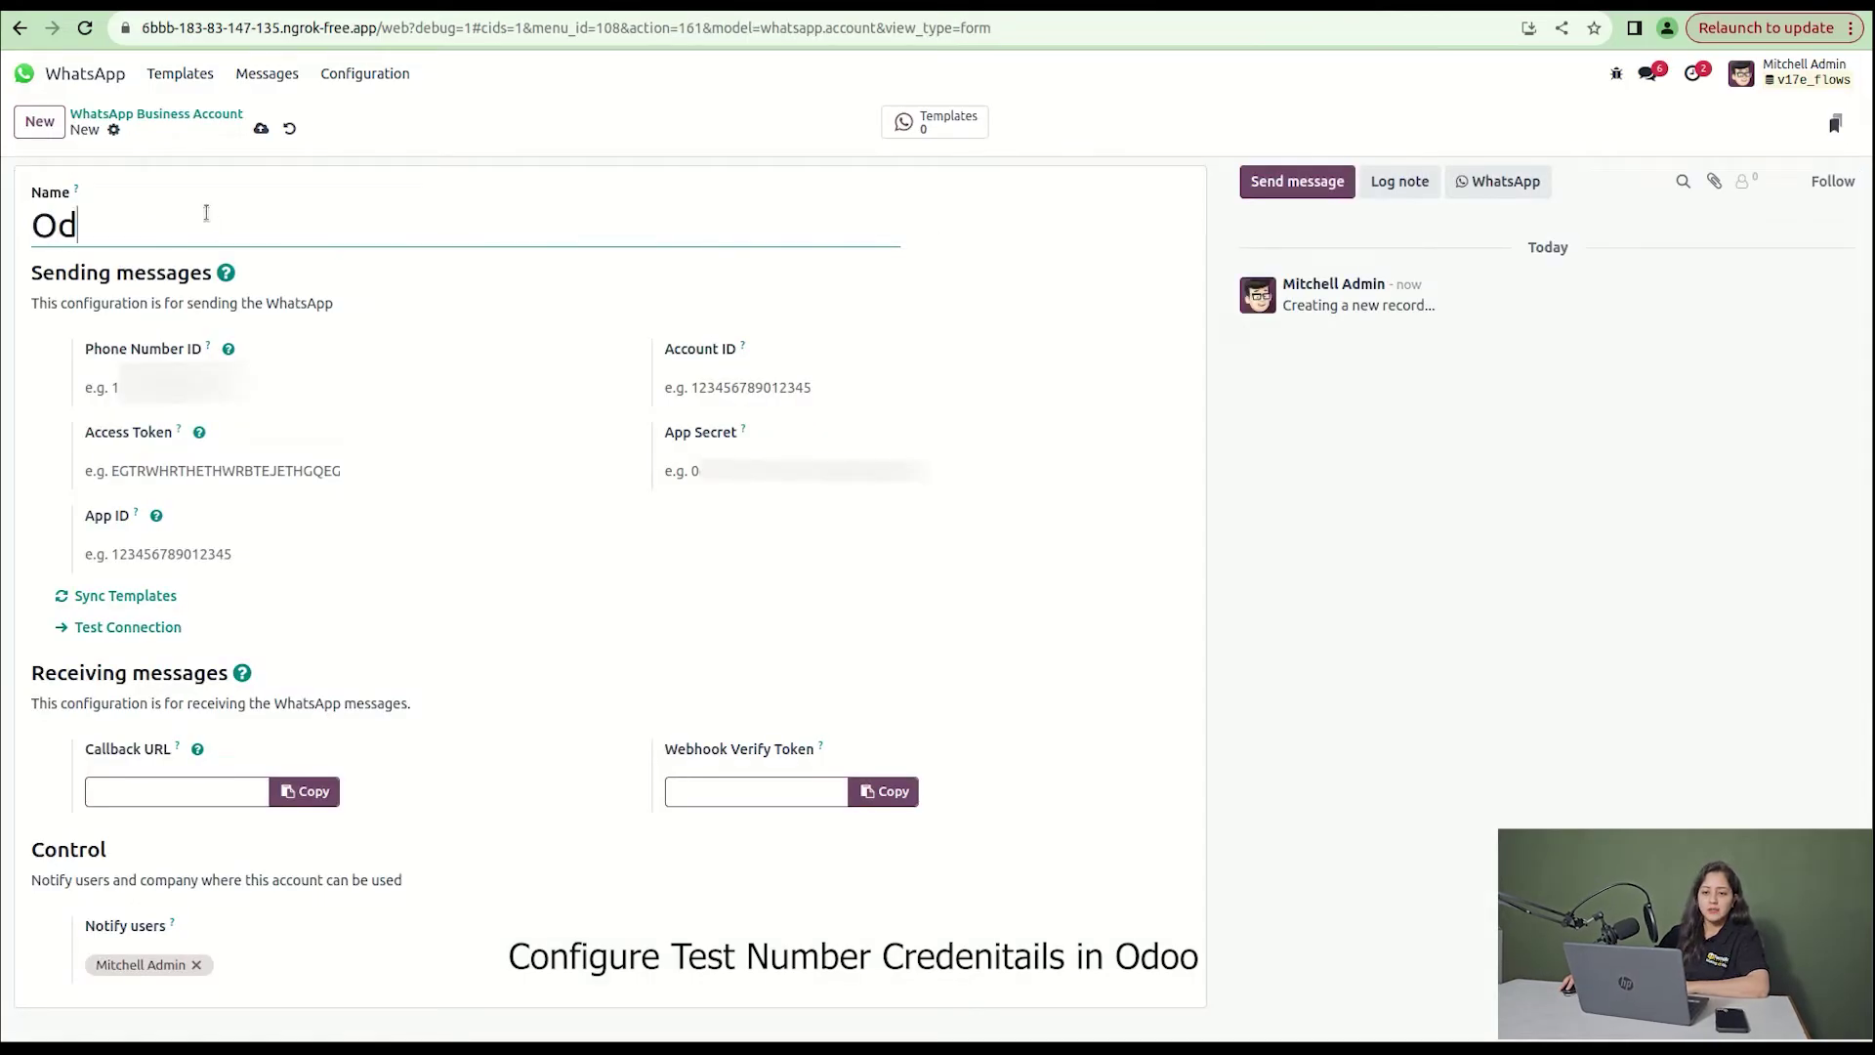
pyautogui.write('oo WhatsApp')
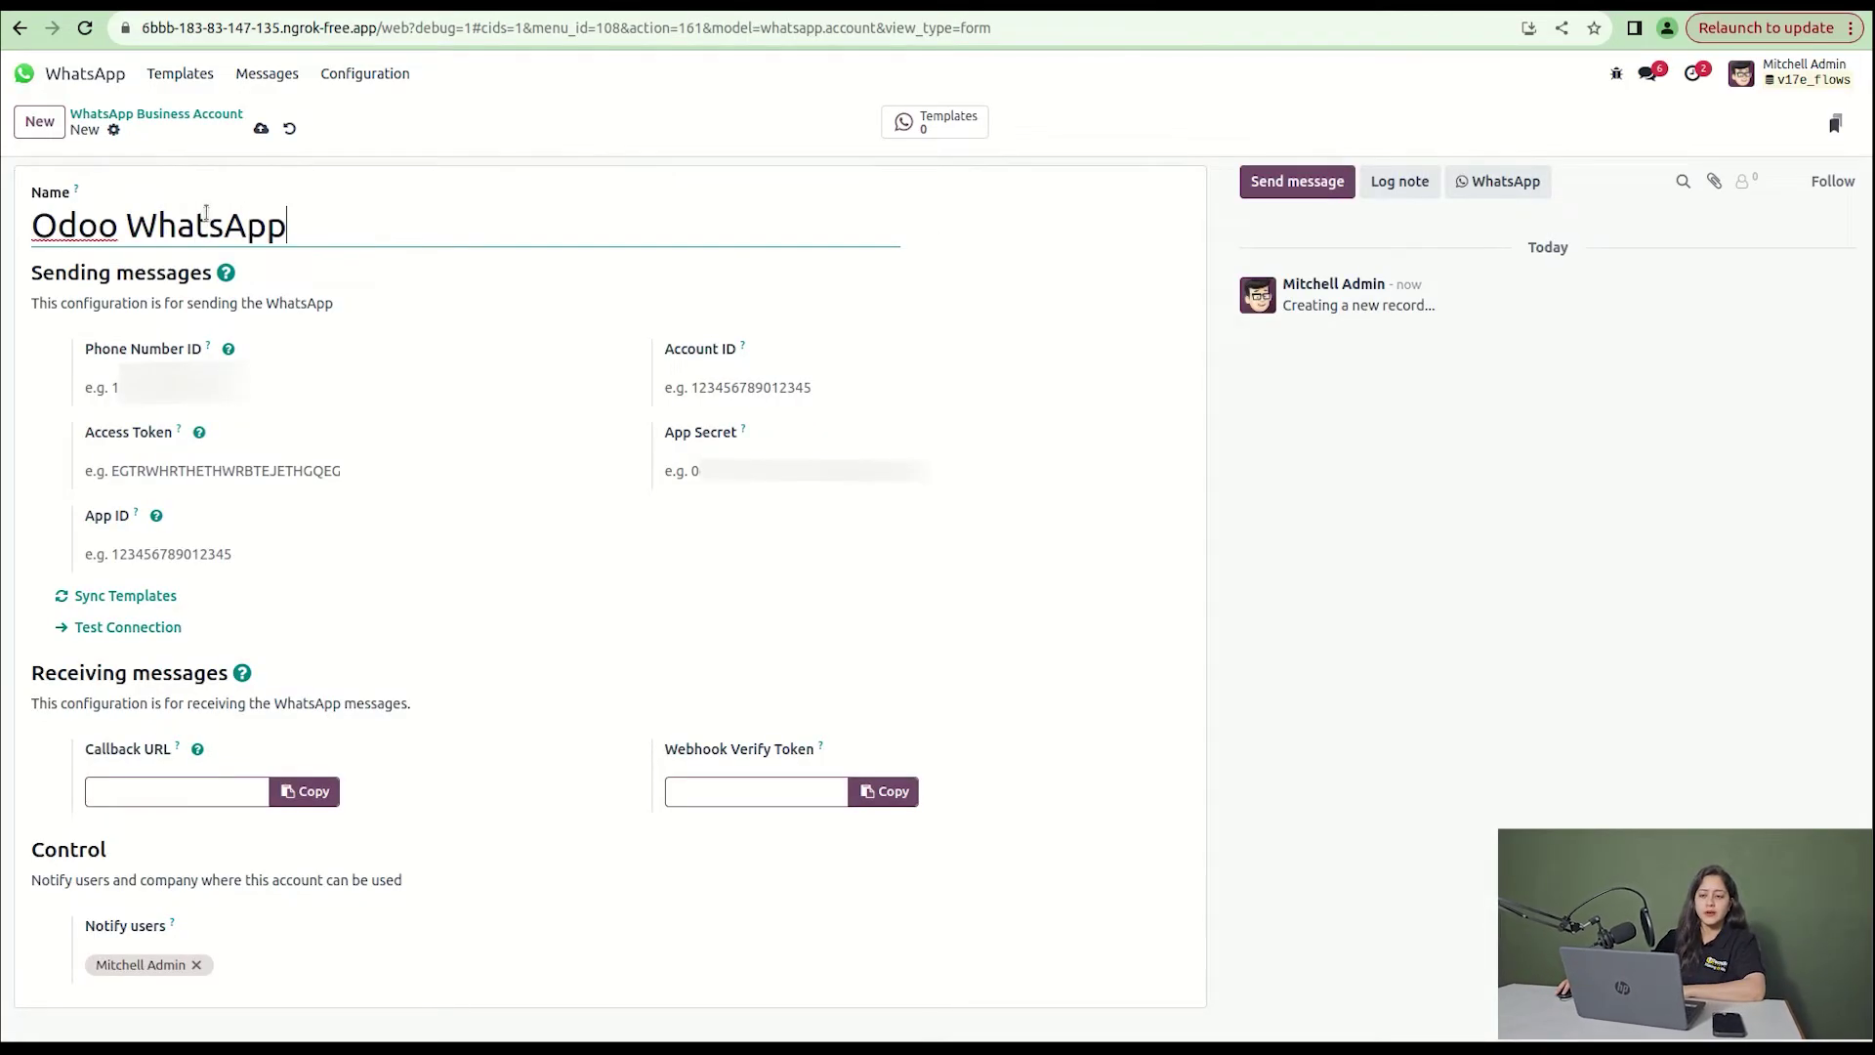
pyautogui.write(' Test')
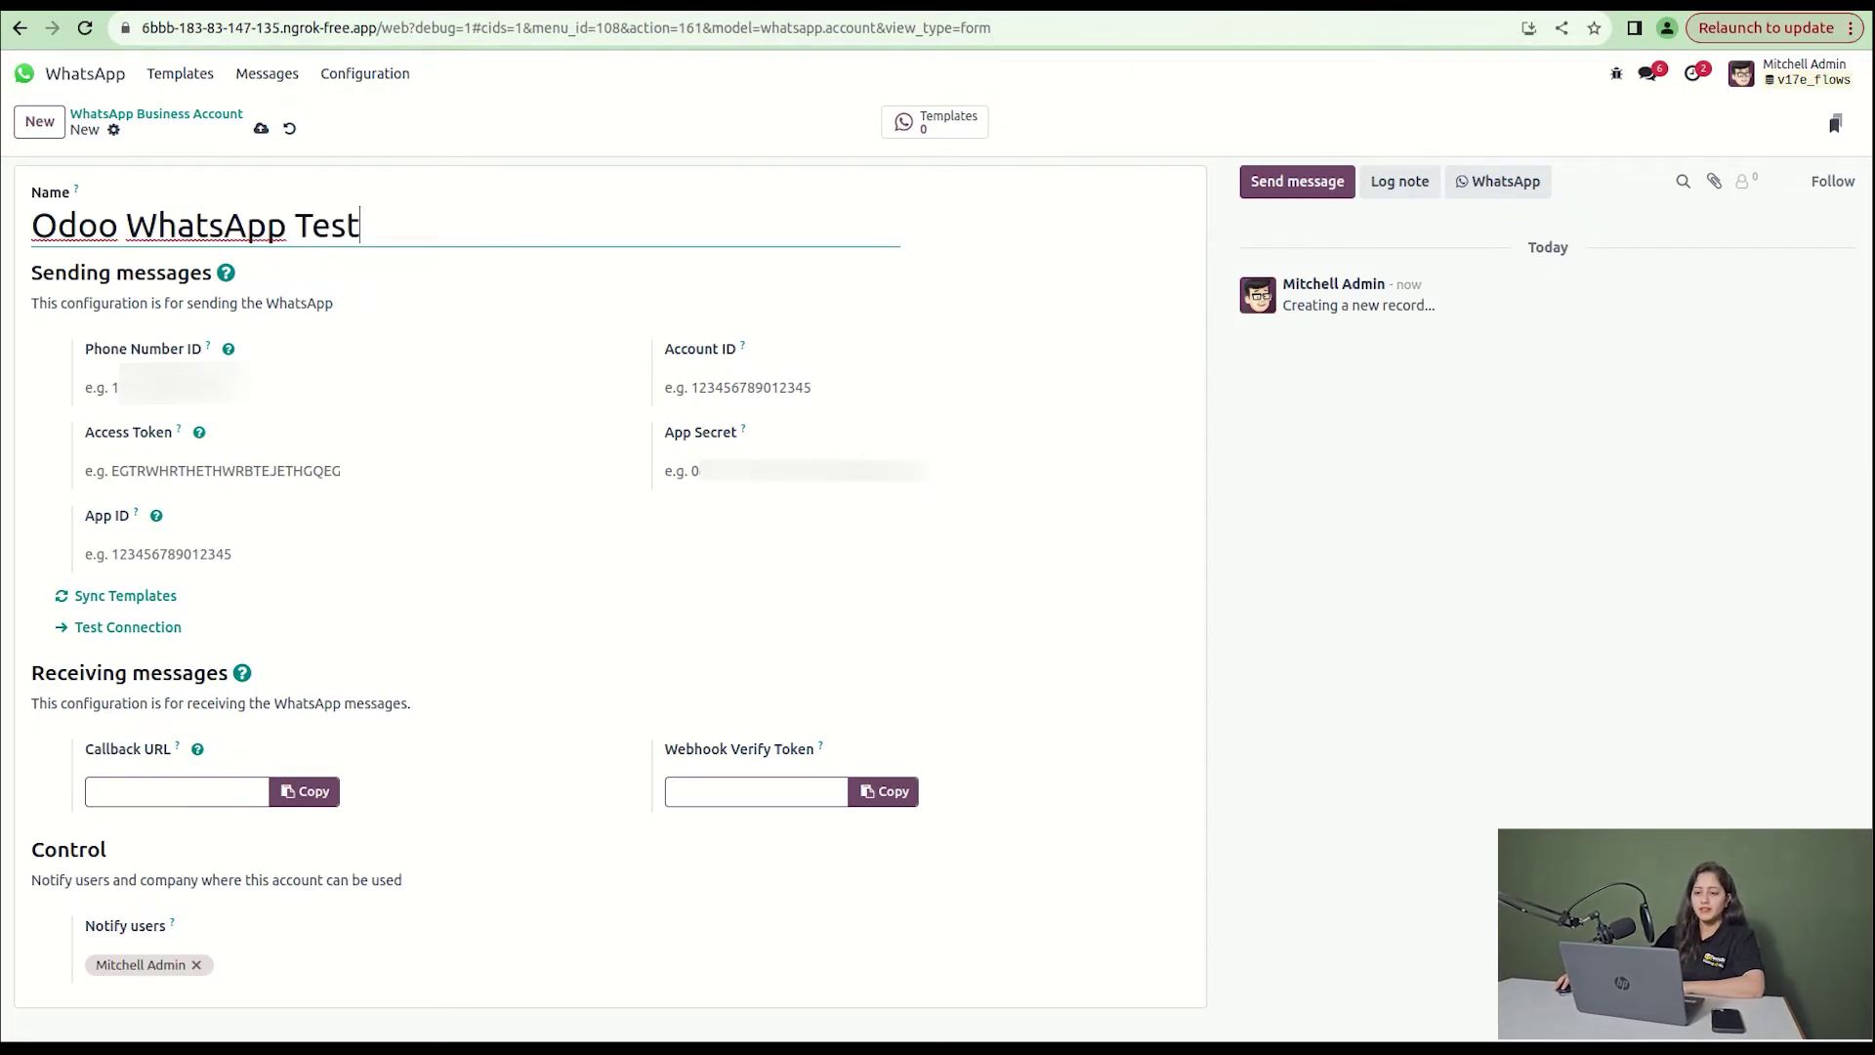
pyautogui.click(945, 12)
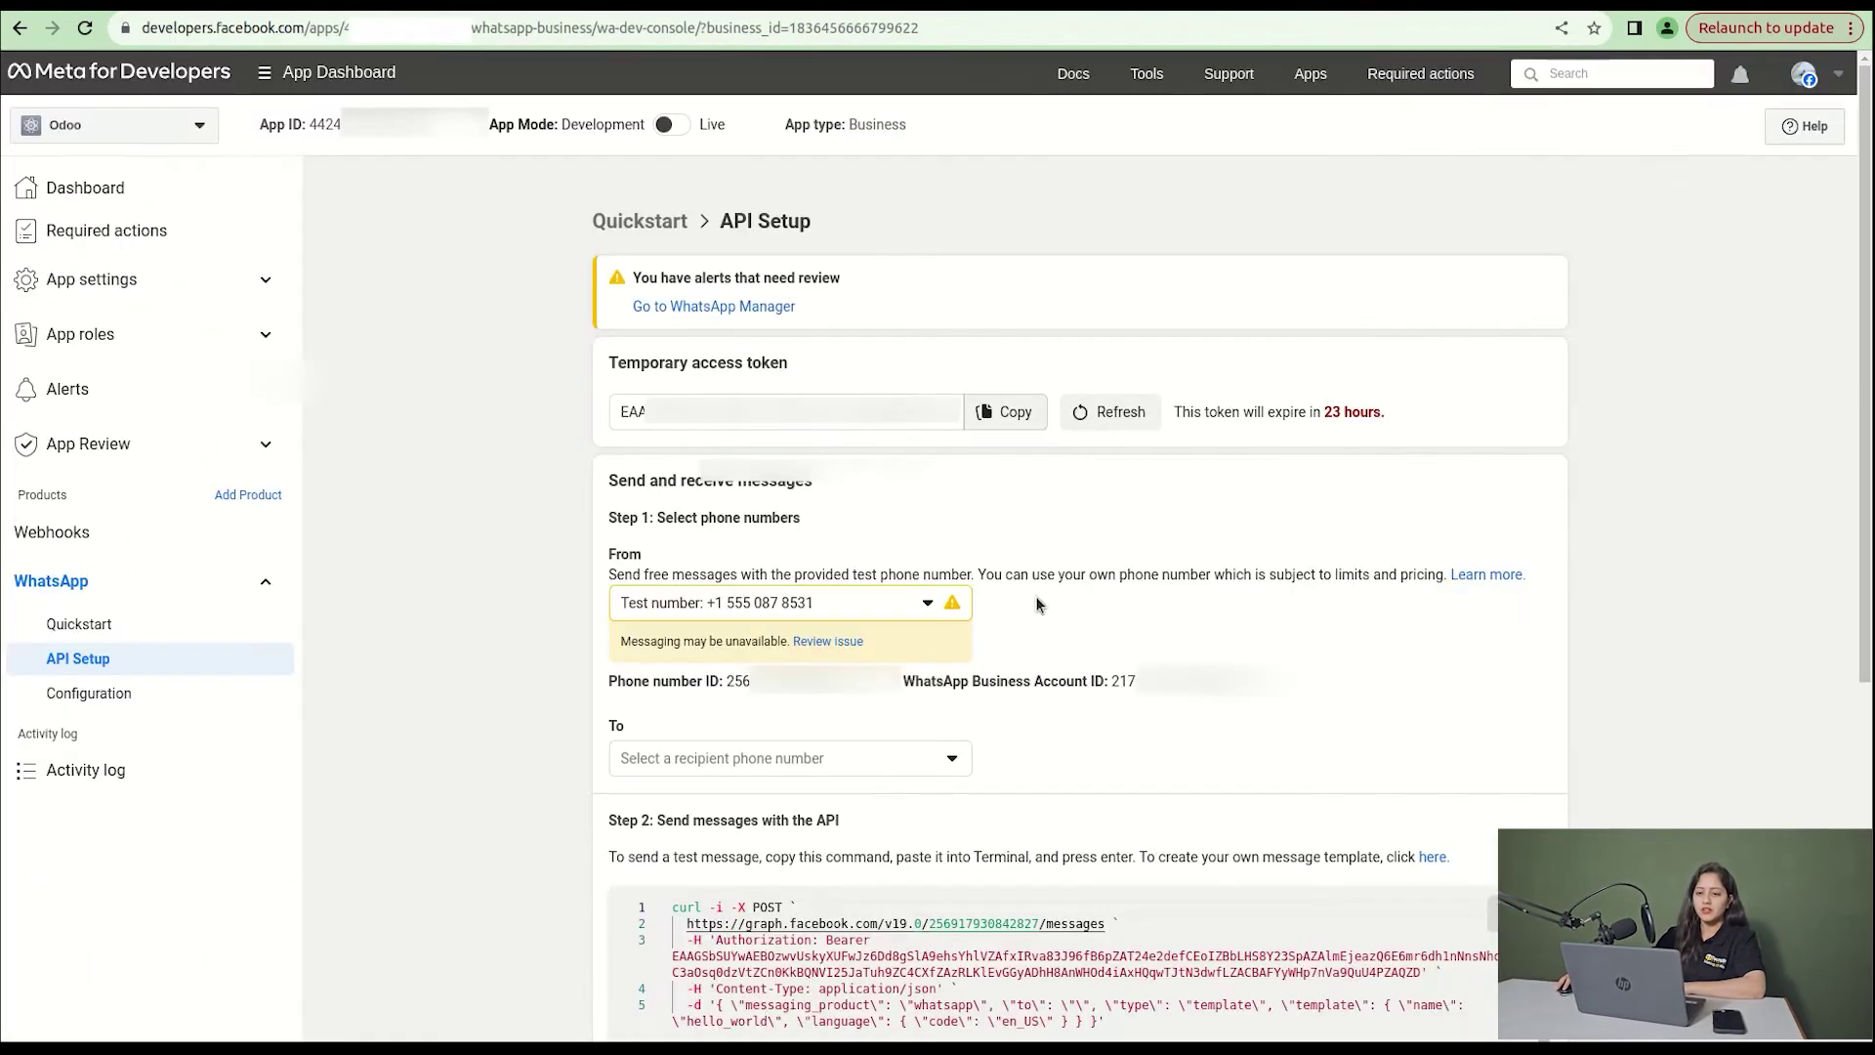
# Copy the Phone Number ID and WhatsApp Business Account ID from Meta into Odoo.
pyautogui.click(577, 12)
pyautogui.click(146, 388)
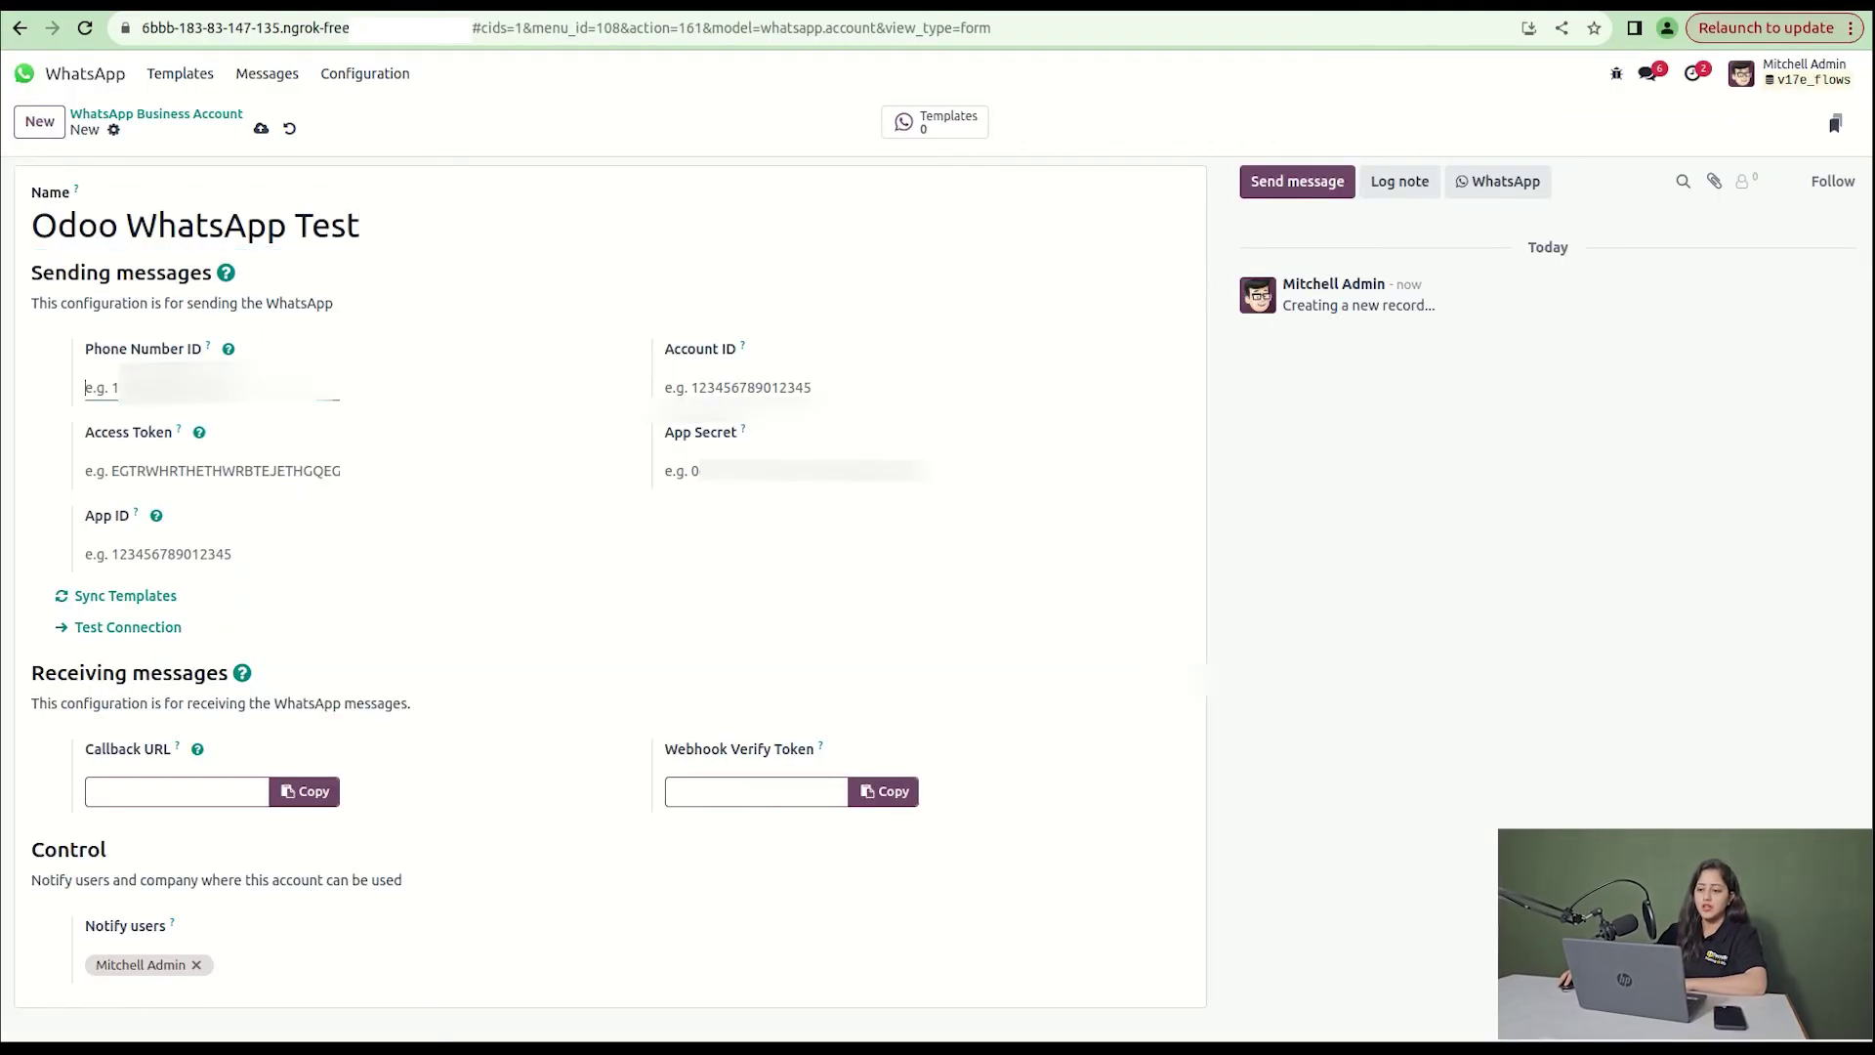
pyautogui.click(944, 12)
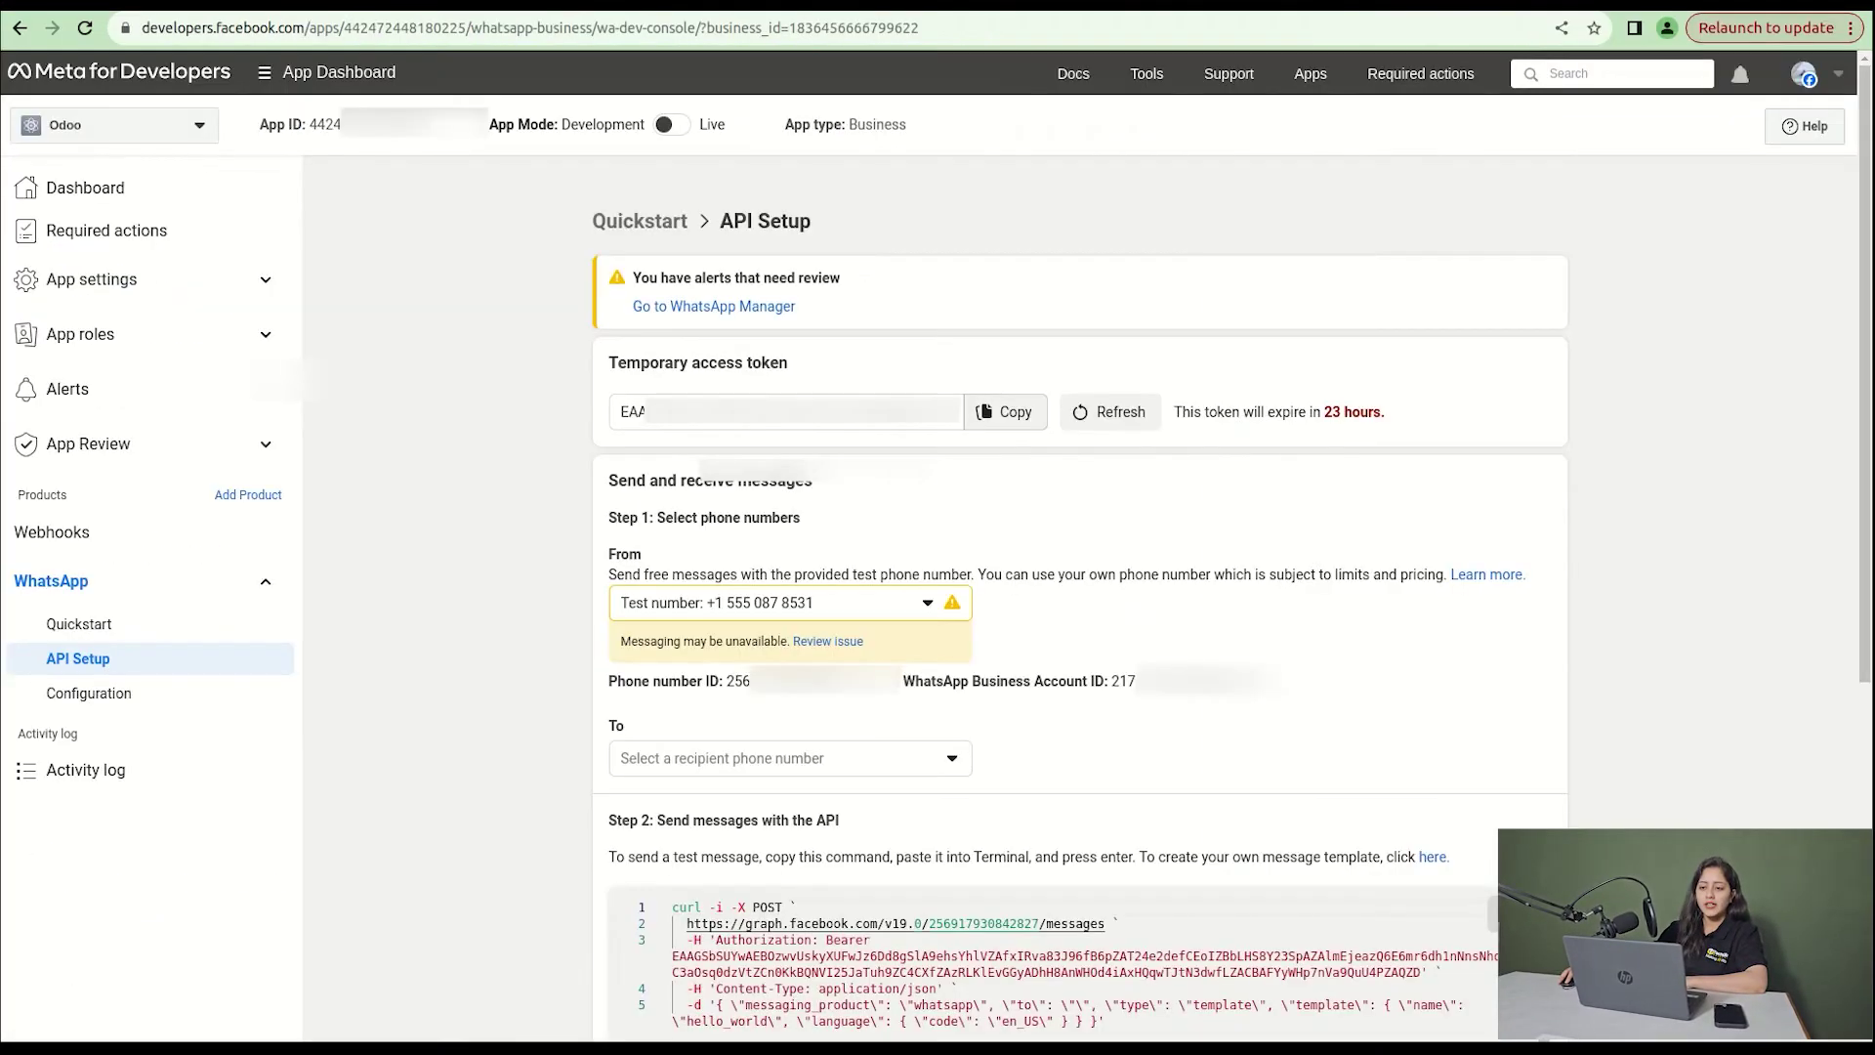
pyautogui.click(1295, 702)
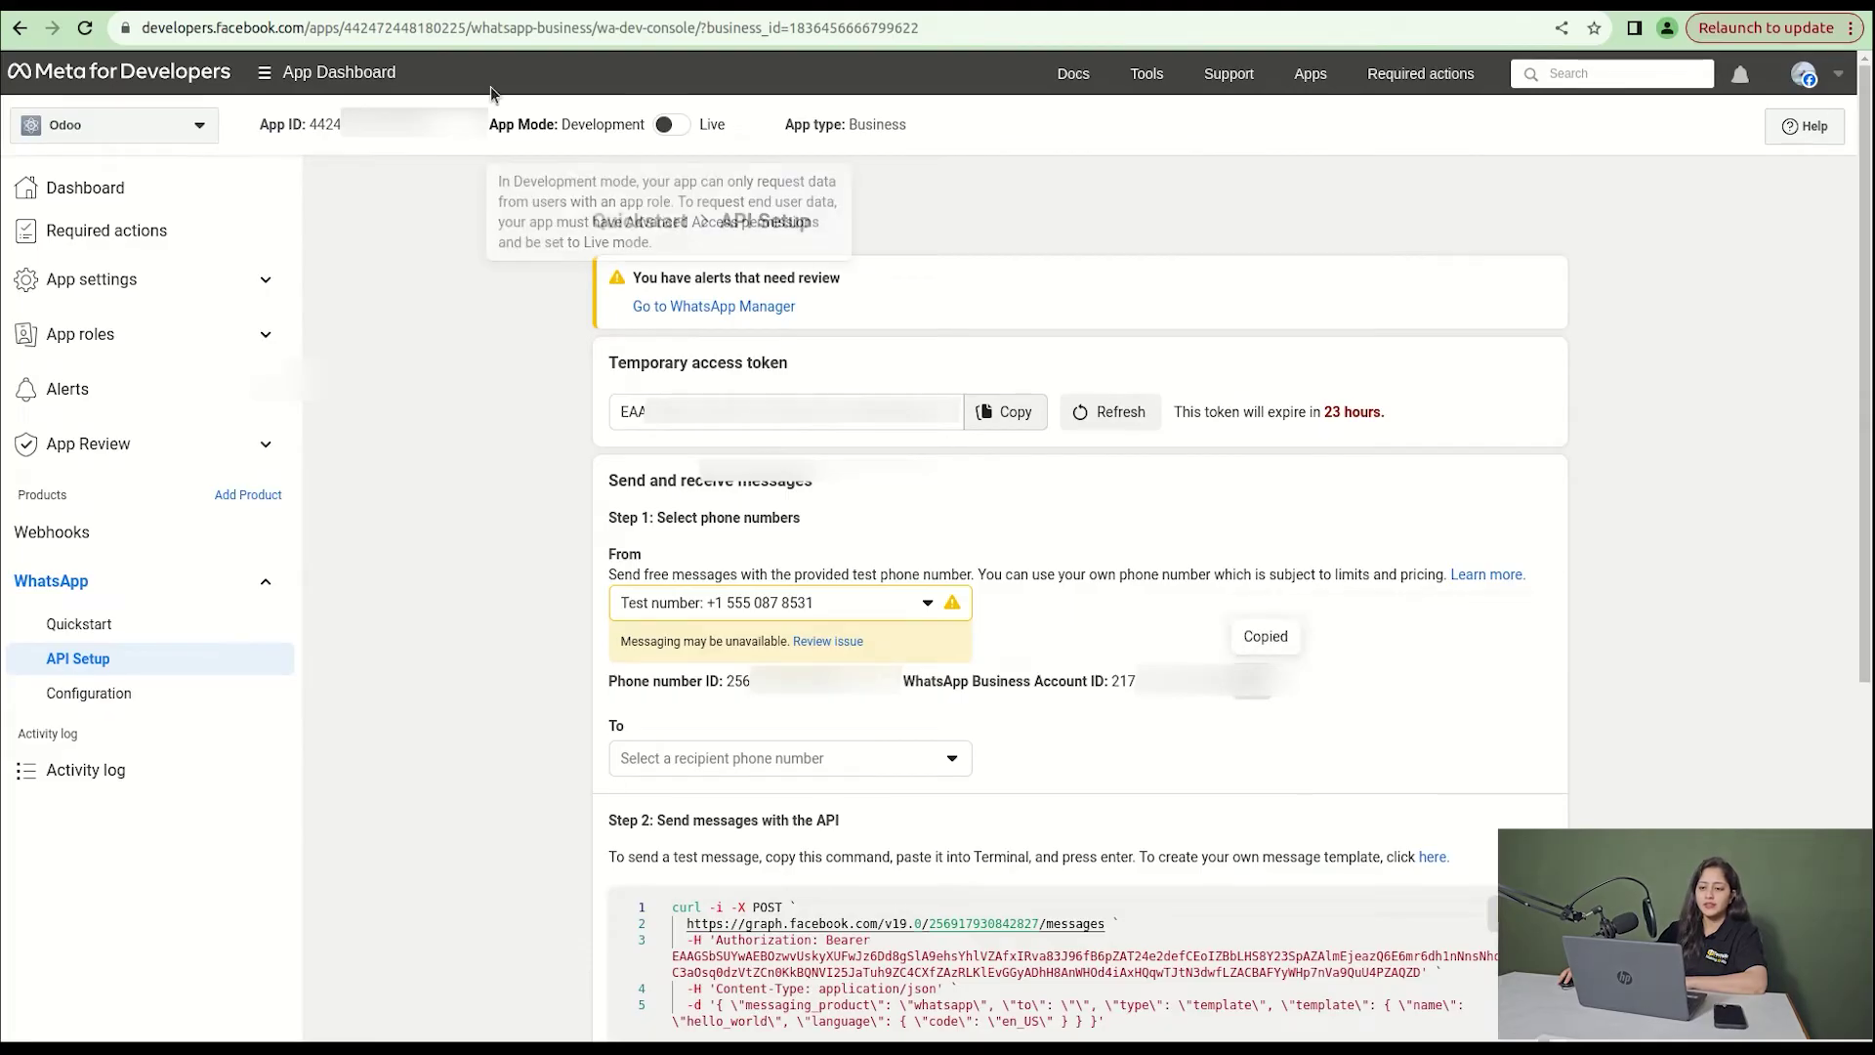
pyautogui.click(576, 12)
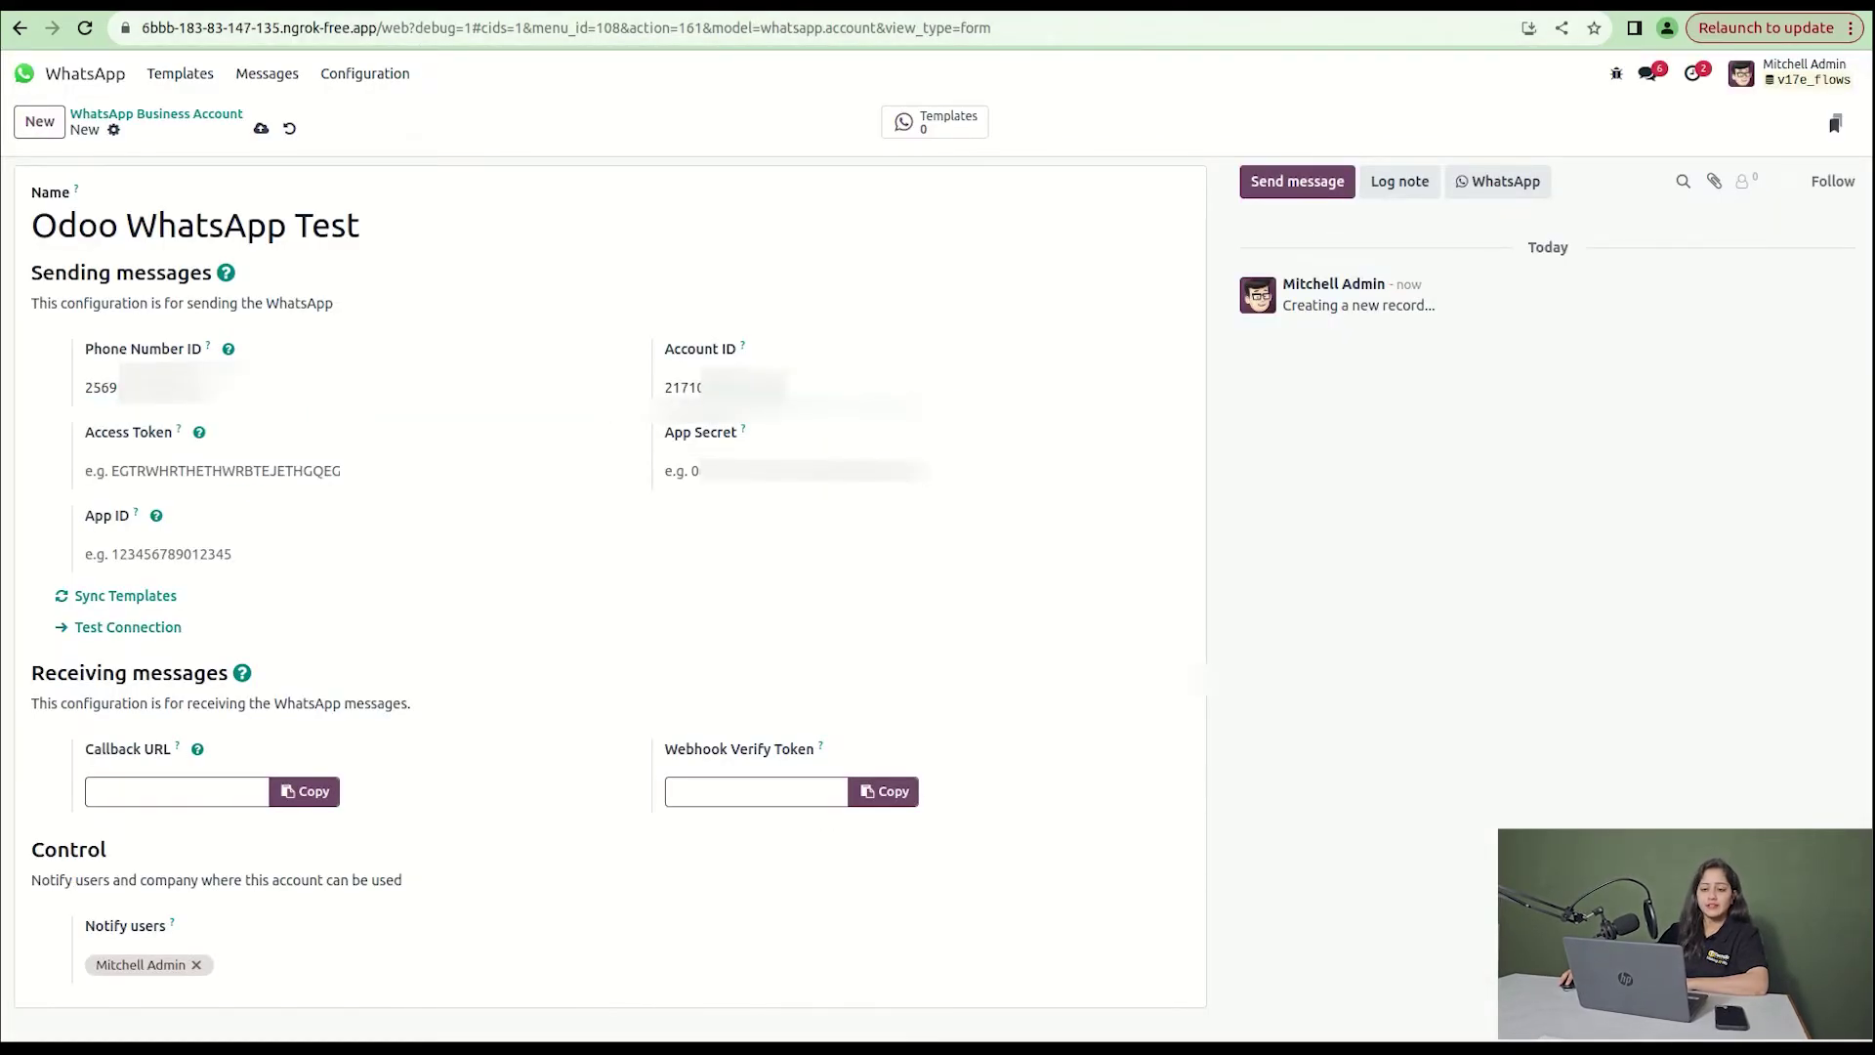
# Paste Meta's temporary access token into Odoo's Access Token field.
pyautogui.click(945, 12)
pyautogui.click(989, 426)
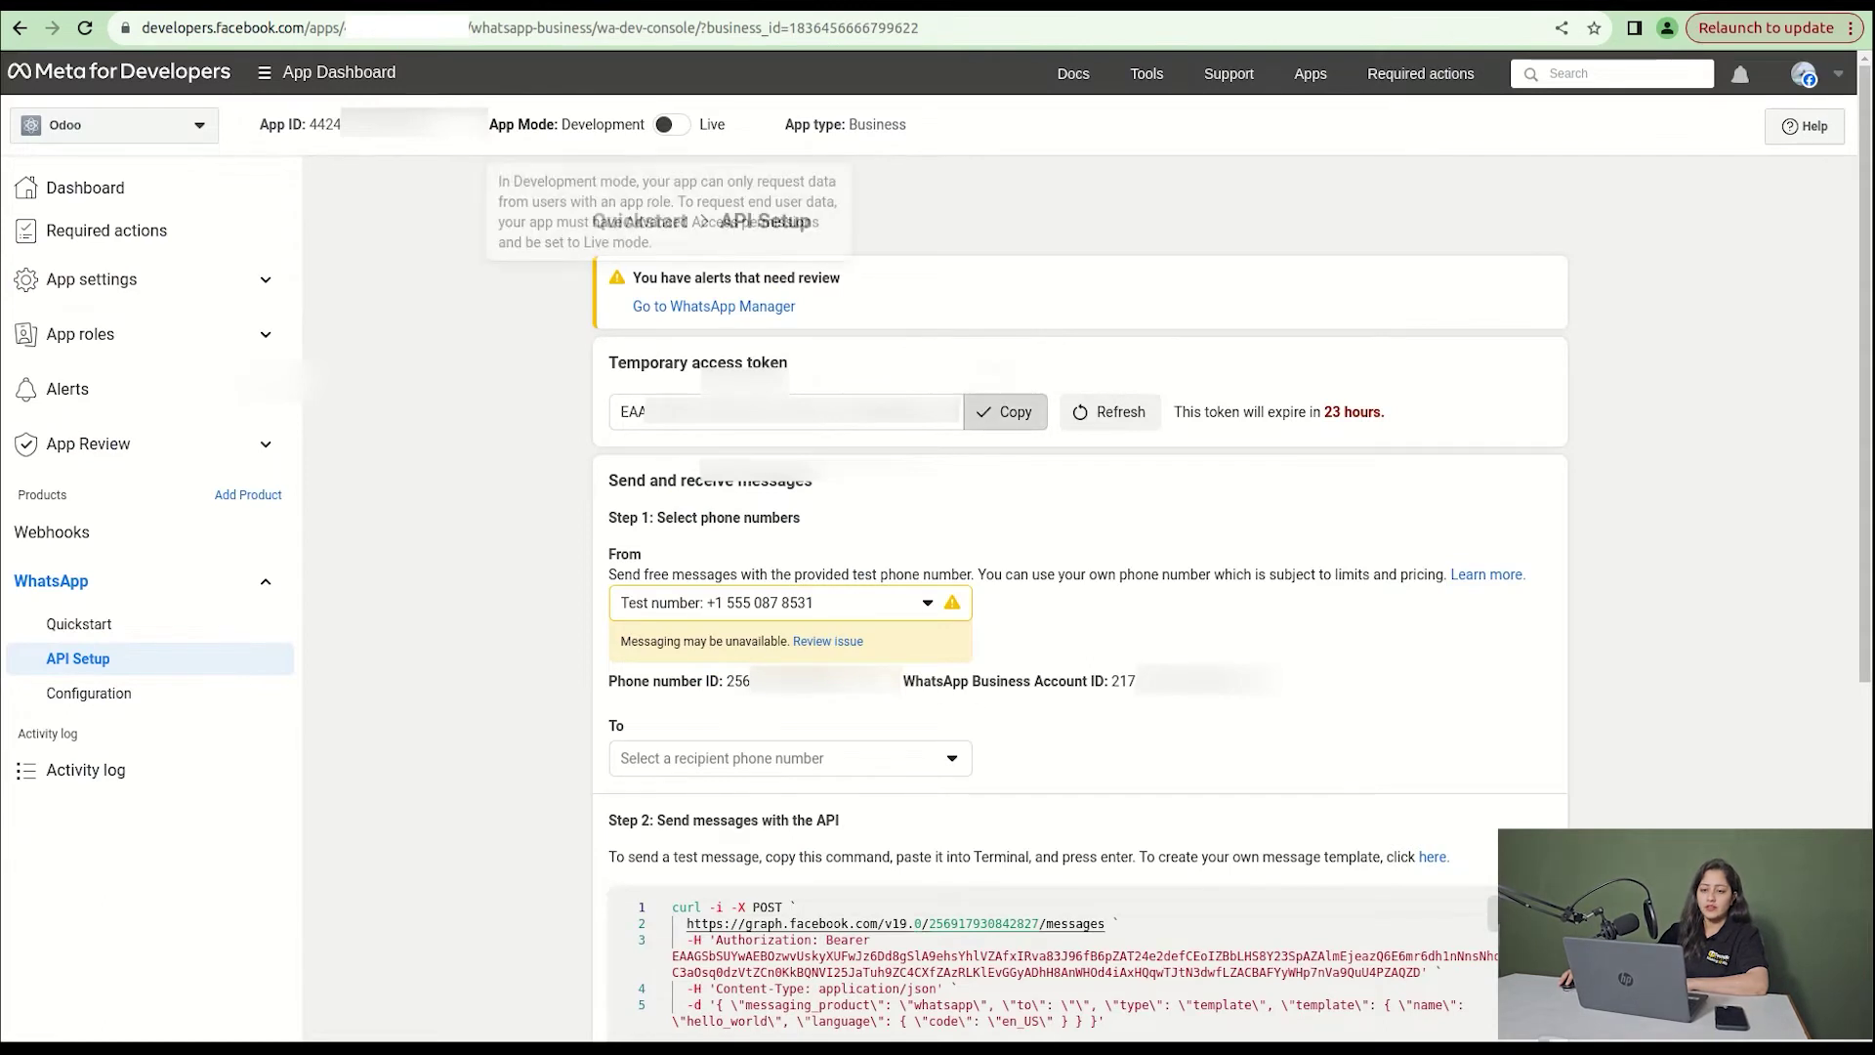
pyautogui.click(576, 11)
pyautogui.click(208, 469)
pyautogui.hotkey('ctrl', 'v')
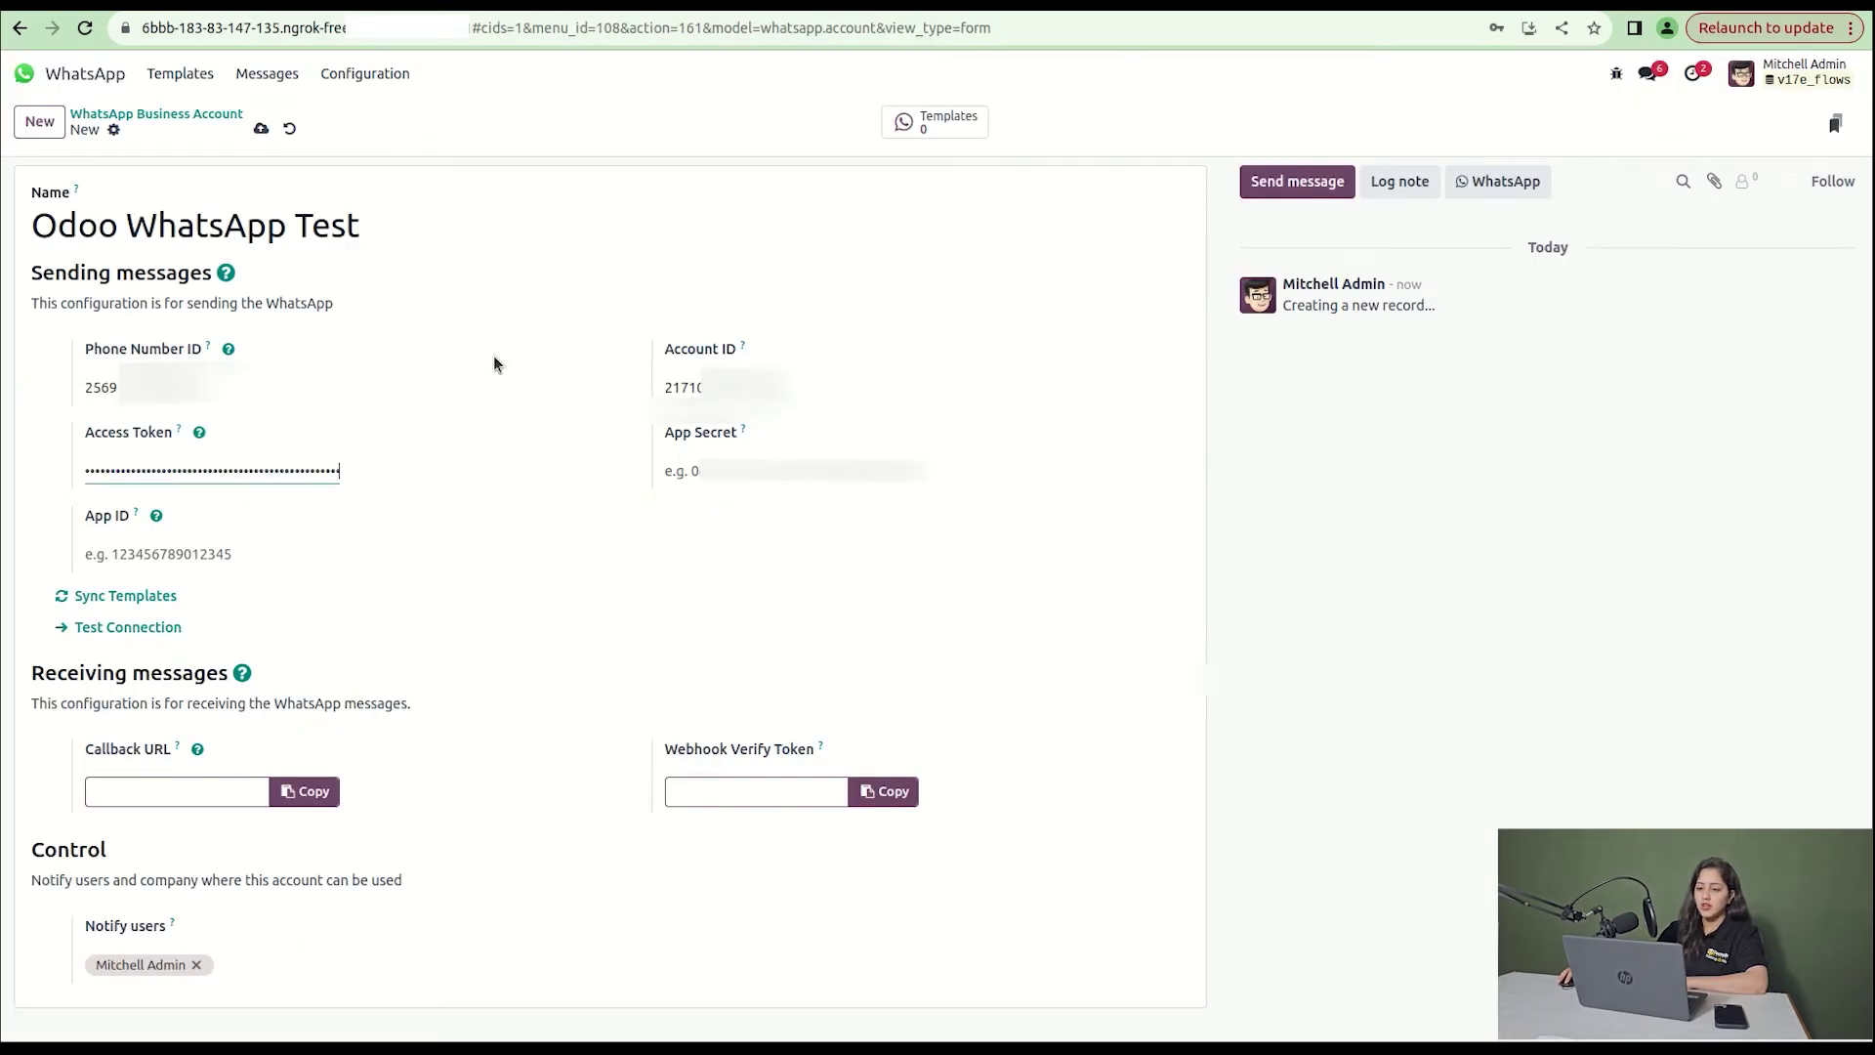
pyautogui.click(944, 12)
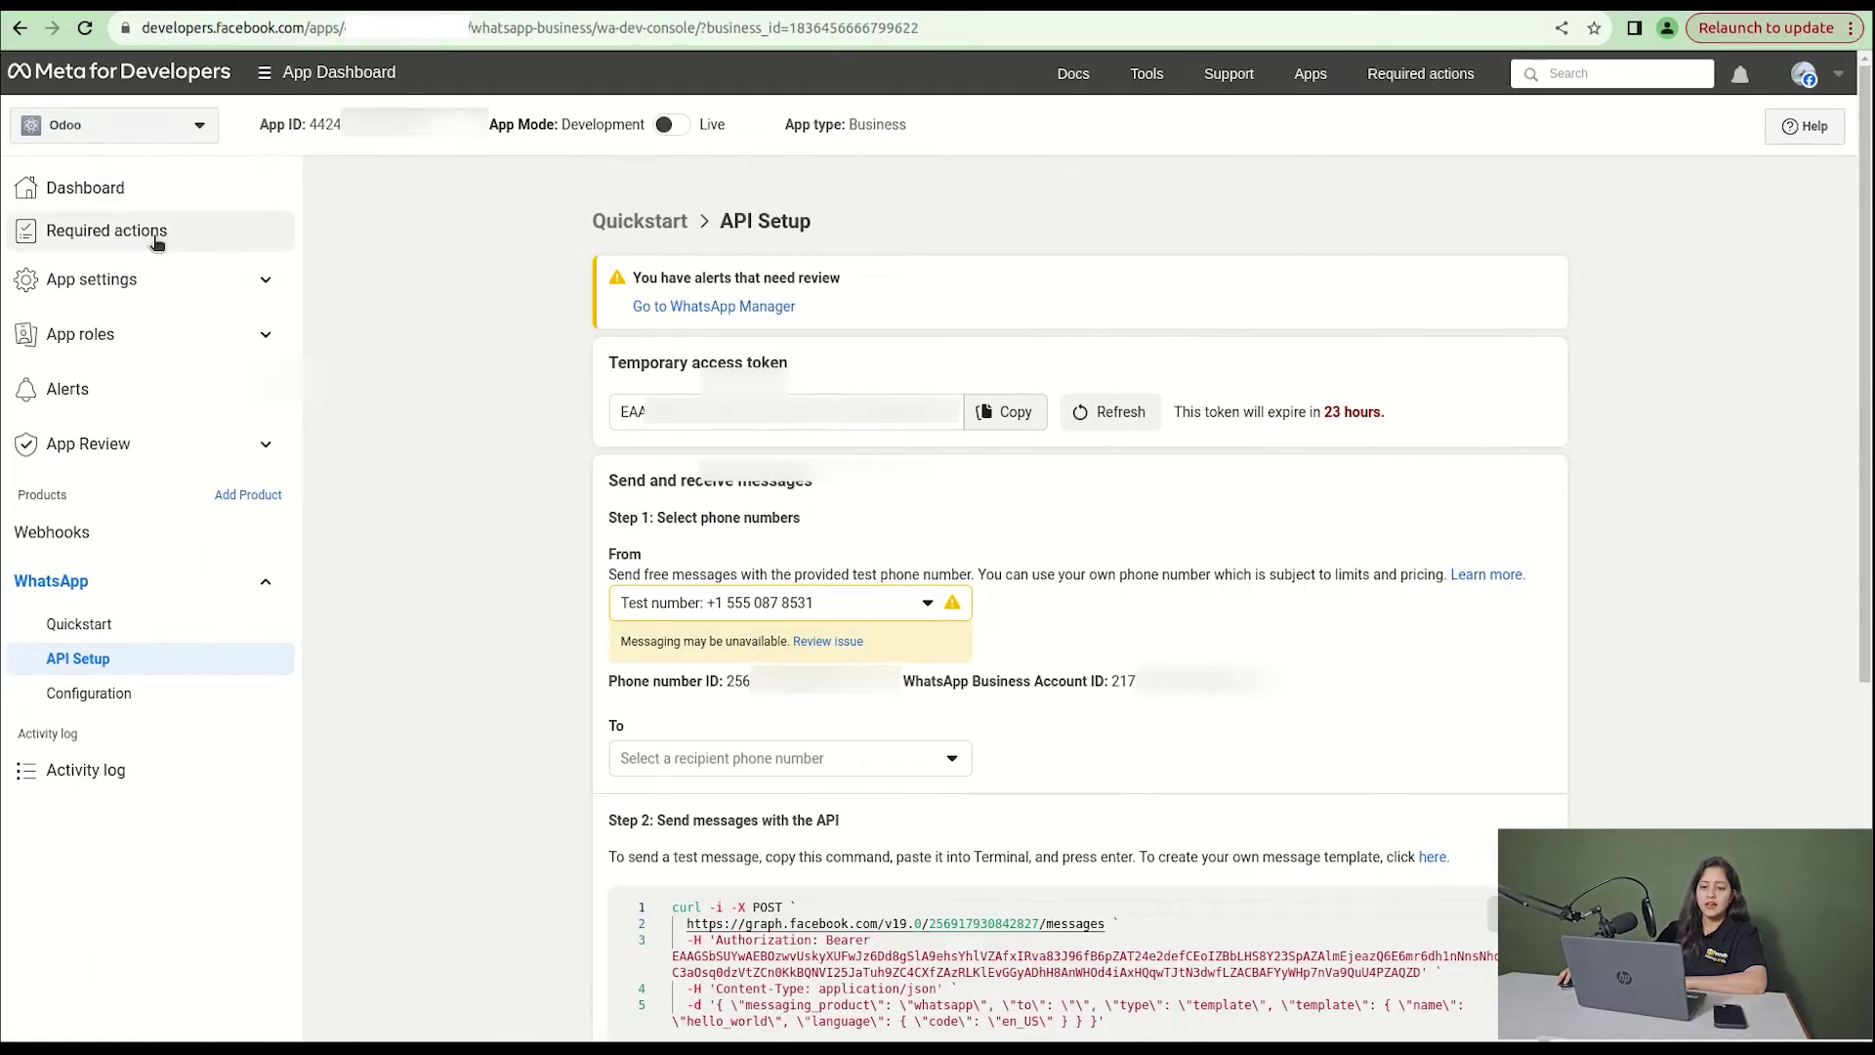
# Reveal and copy the App secret in Basic settings after re-entering the password.
pyautogui.click(147, 293)
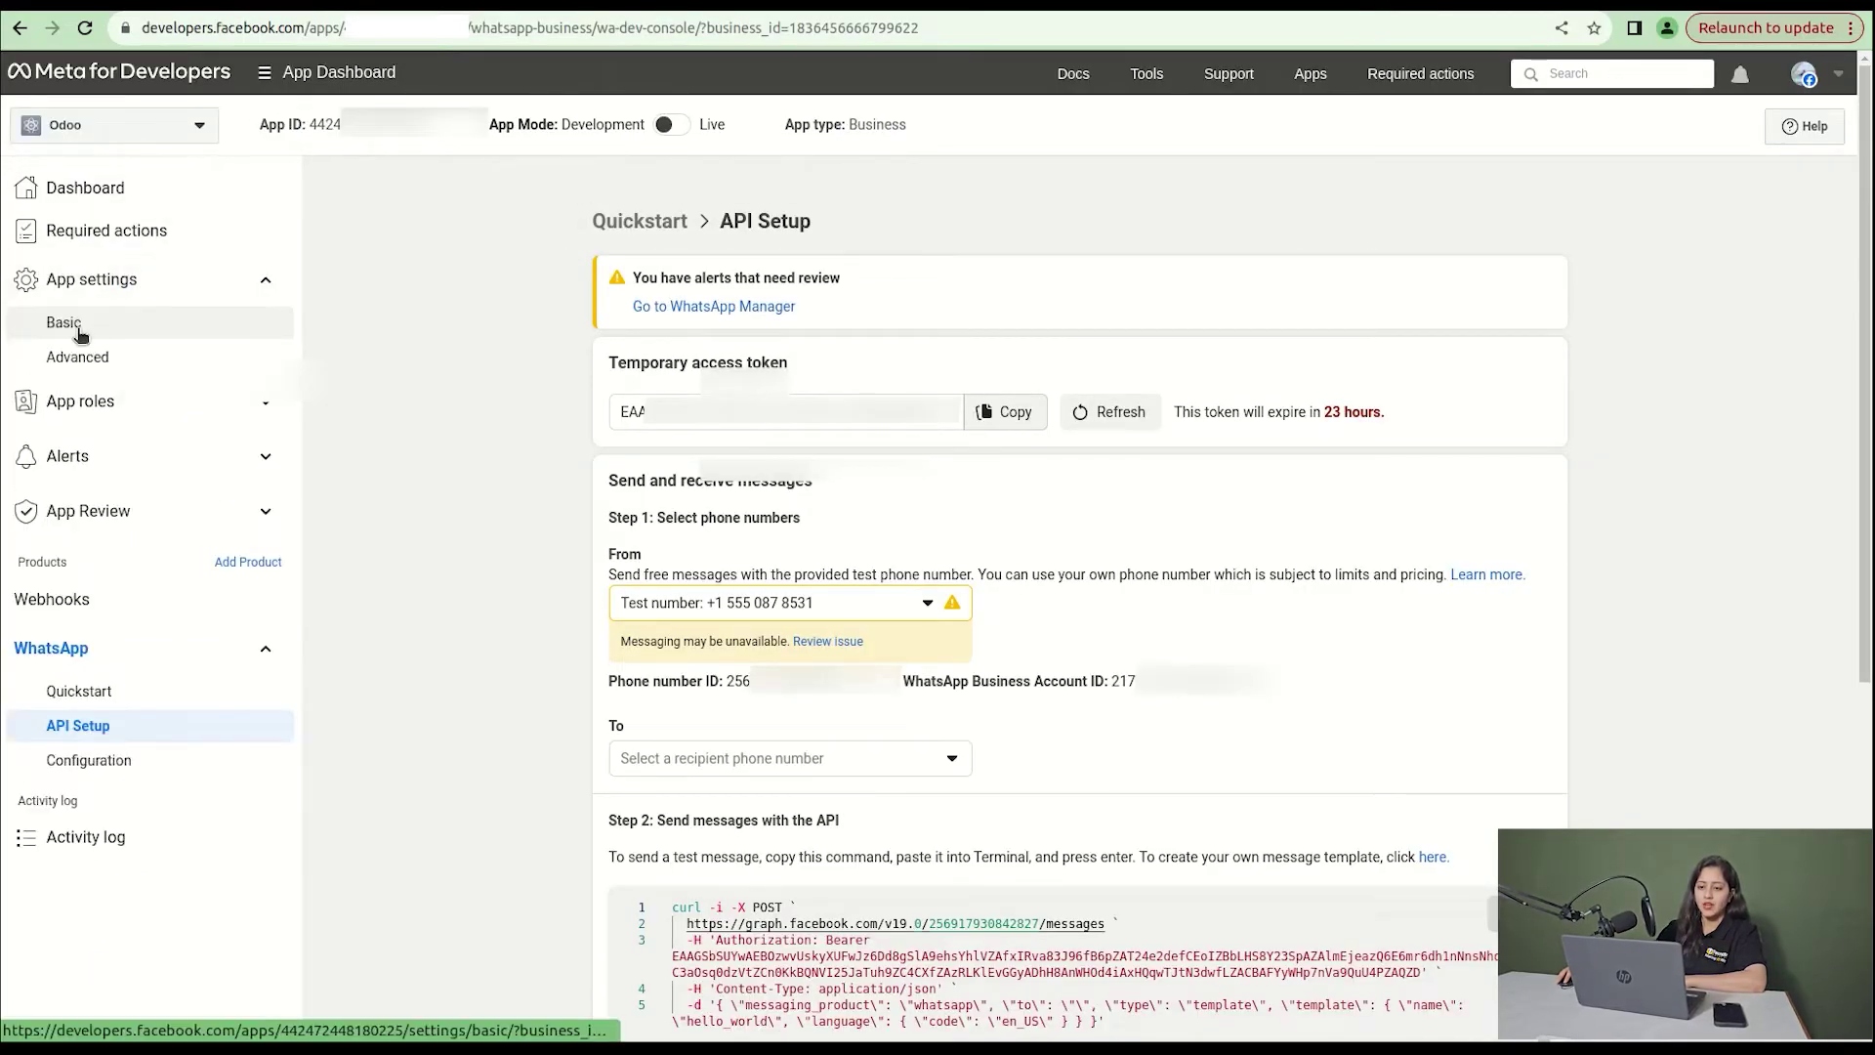
pyautogui.click(101, 333)
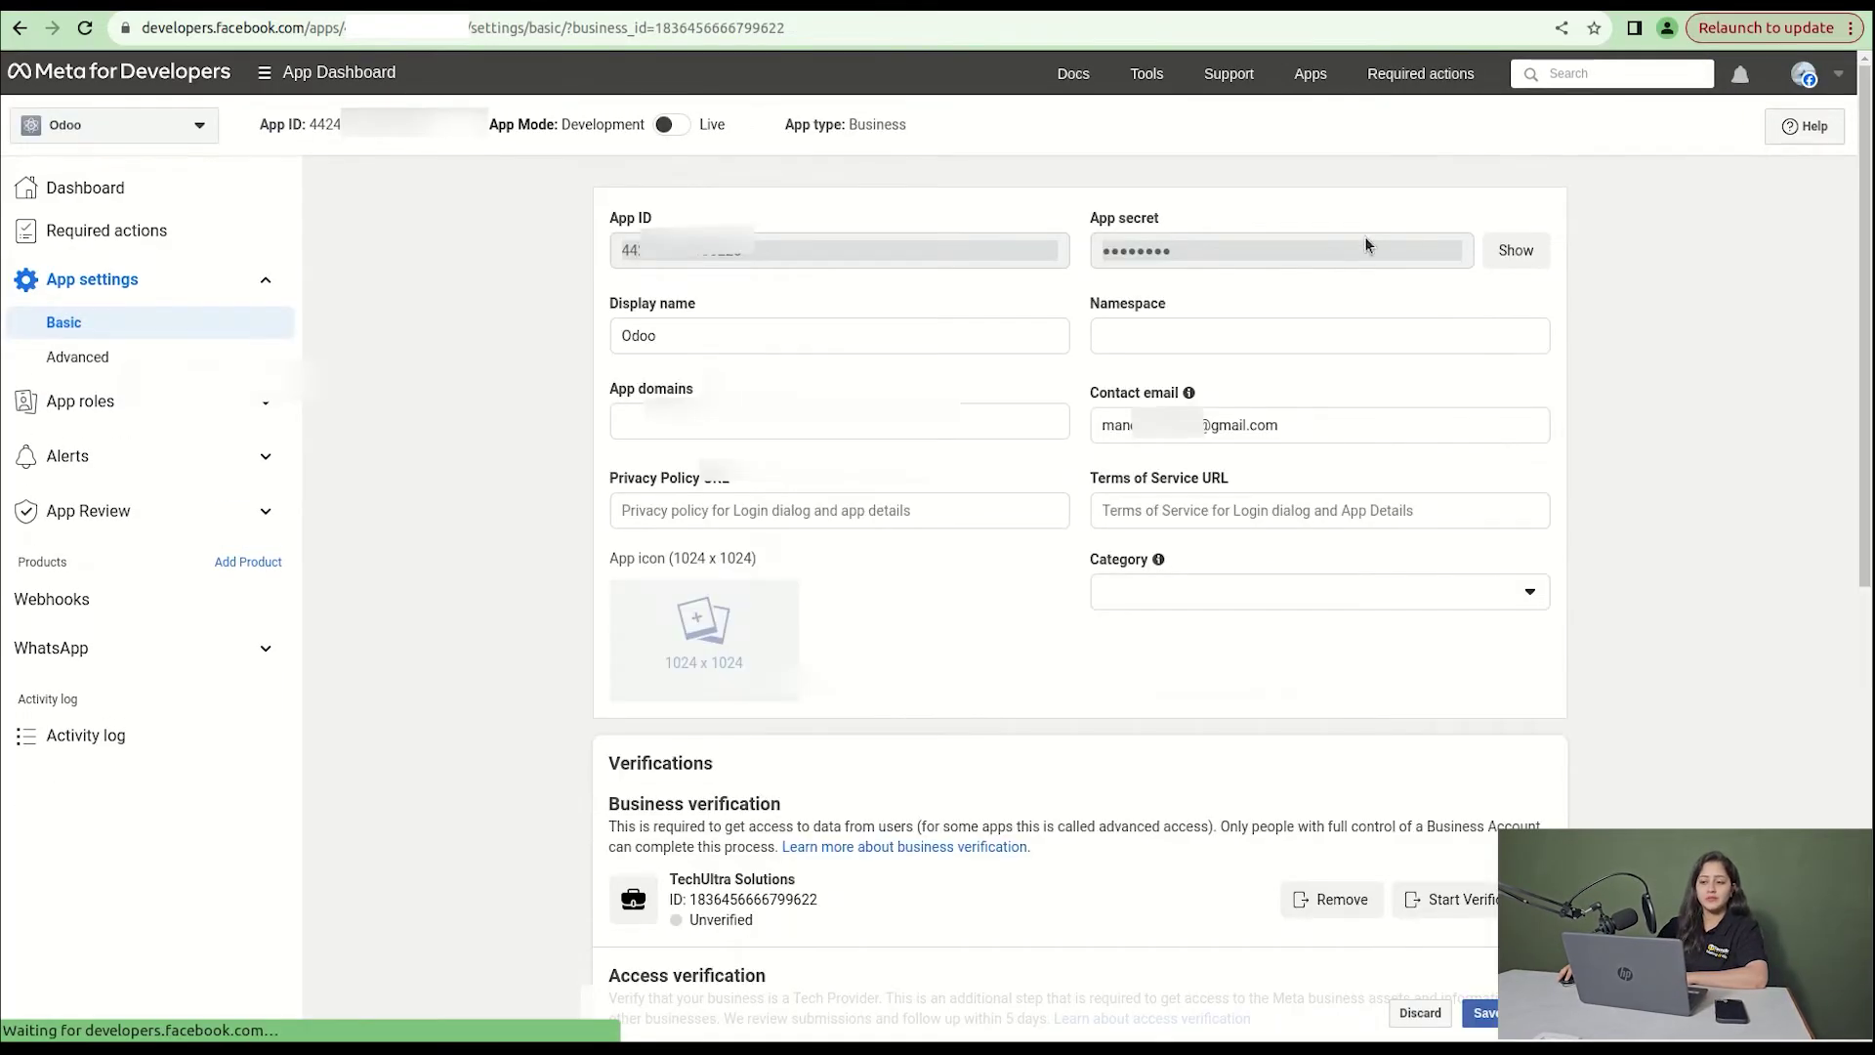
pyautogui.click(1512, 252)
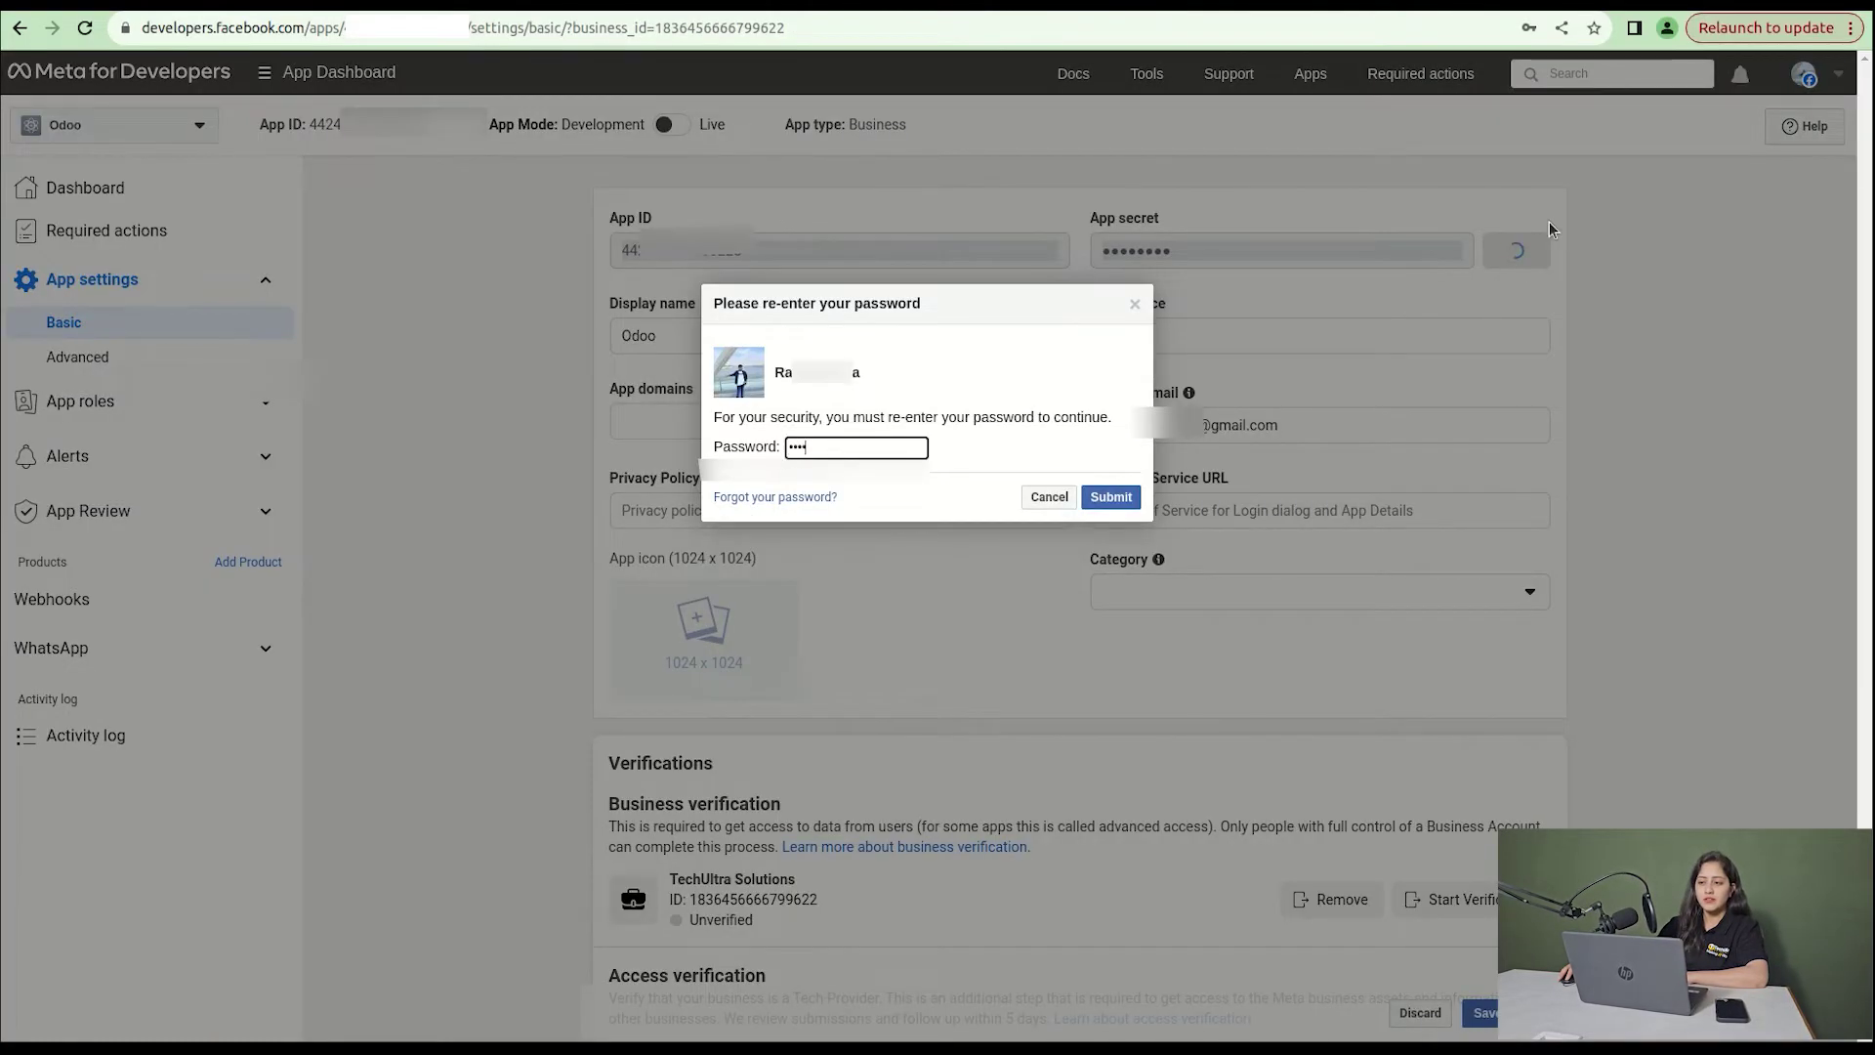
pyautogui.click(1111, 496)
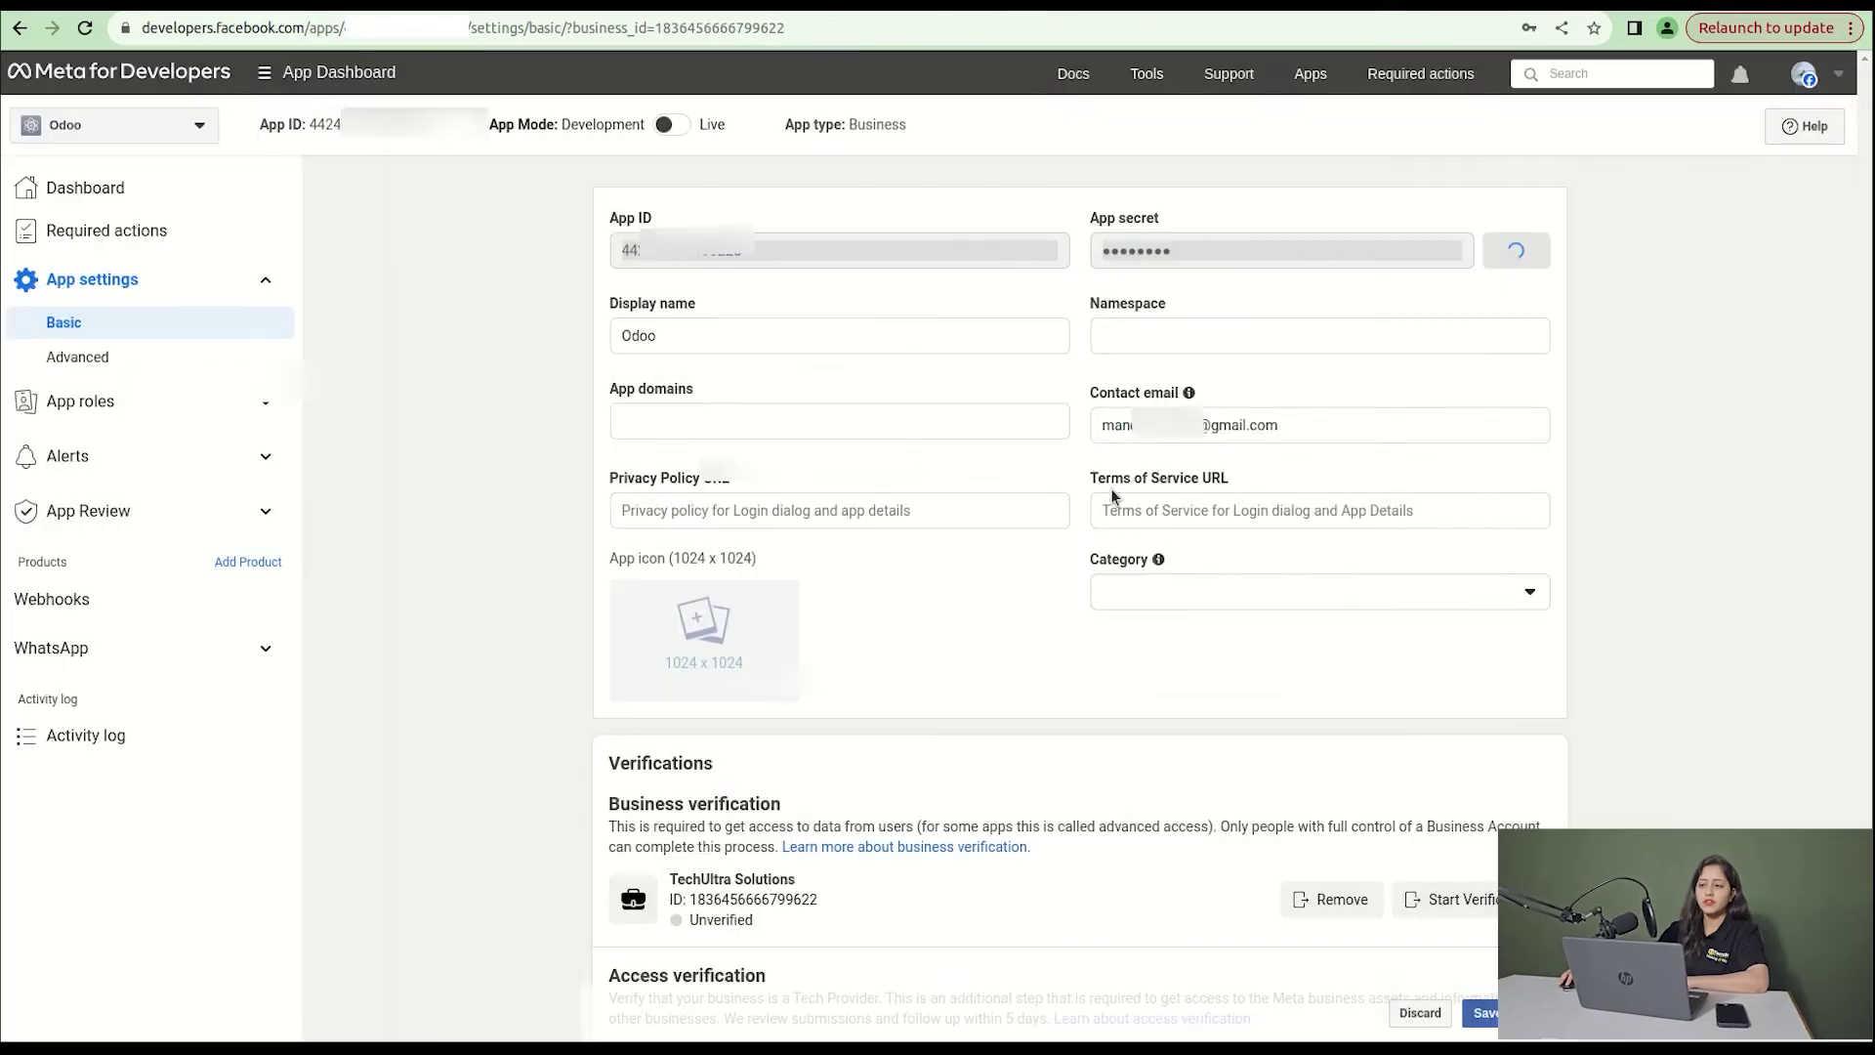
pyautogui.click(1432, 324)
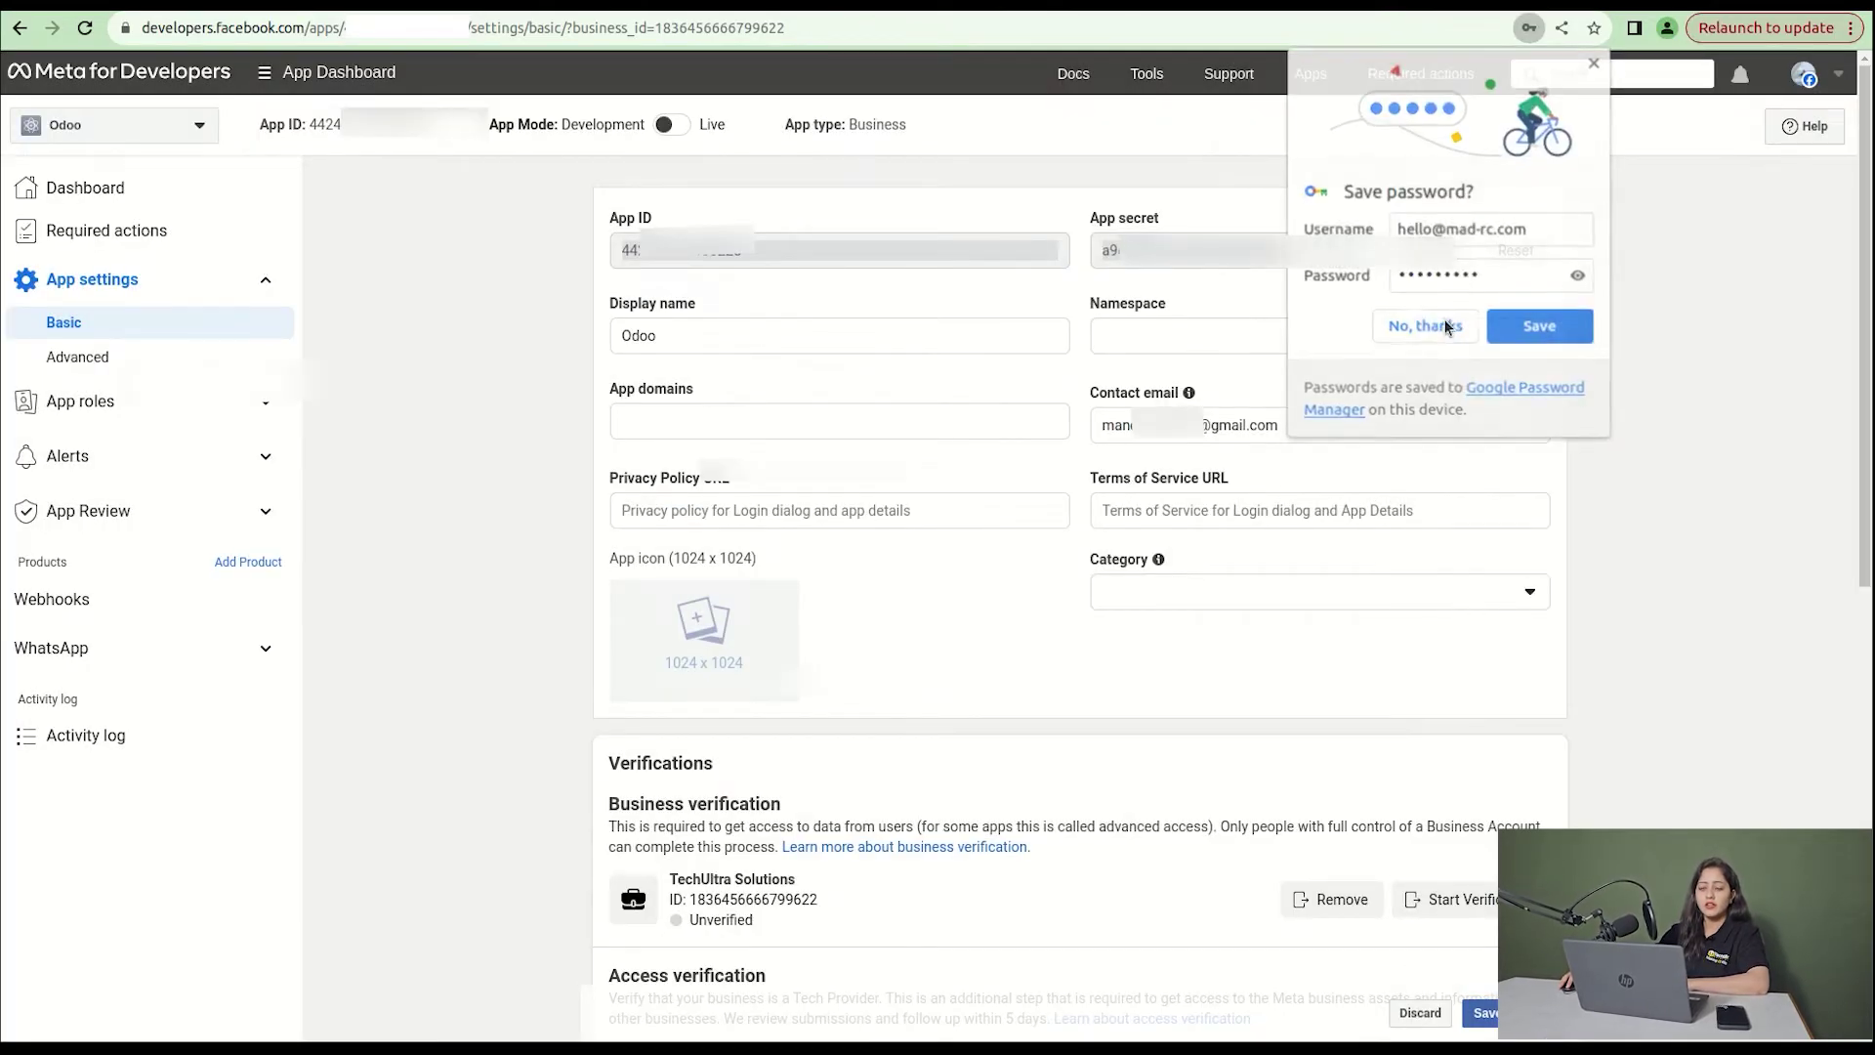
pyautogui.doubleClick(1193, 256)
pyautogui.rightClick(1193, 256)
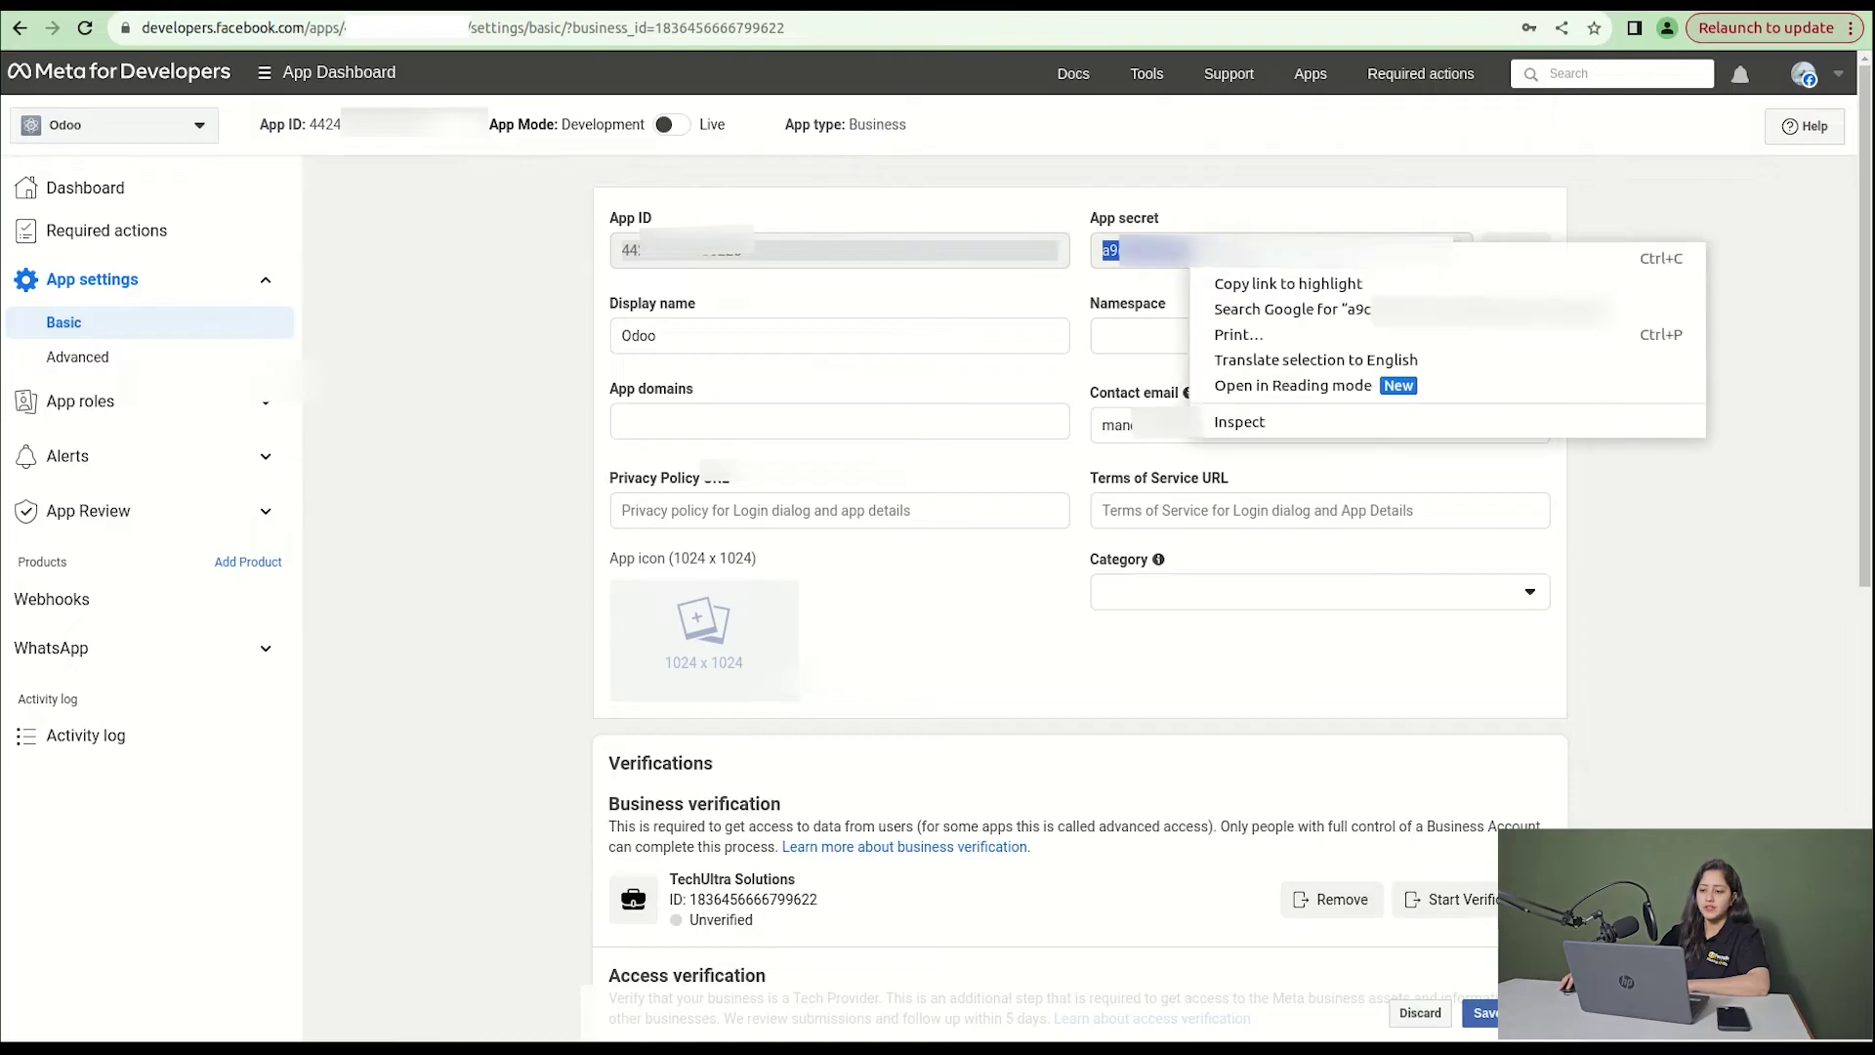
pyautogui.click(1240, 261)
# Paste the App Secret and App ID into the Odoo account form.
pyautogui.click(342, 12)
pyautogui.click(714, 473)
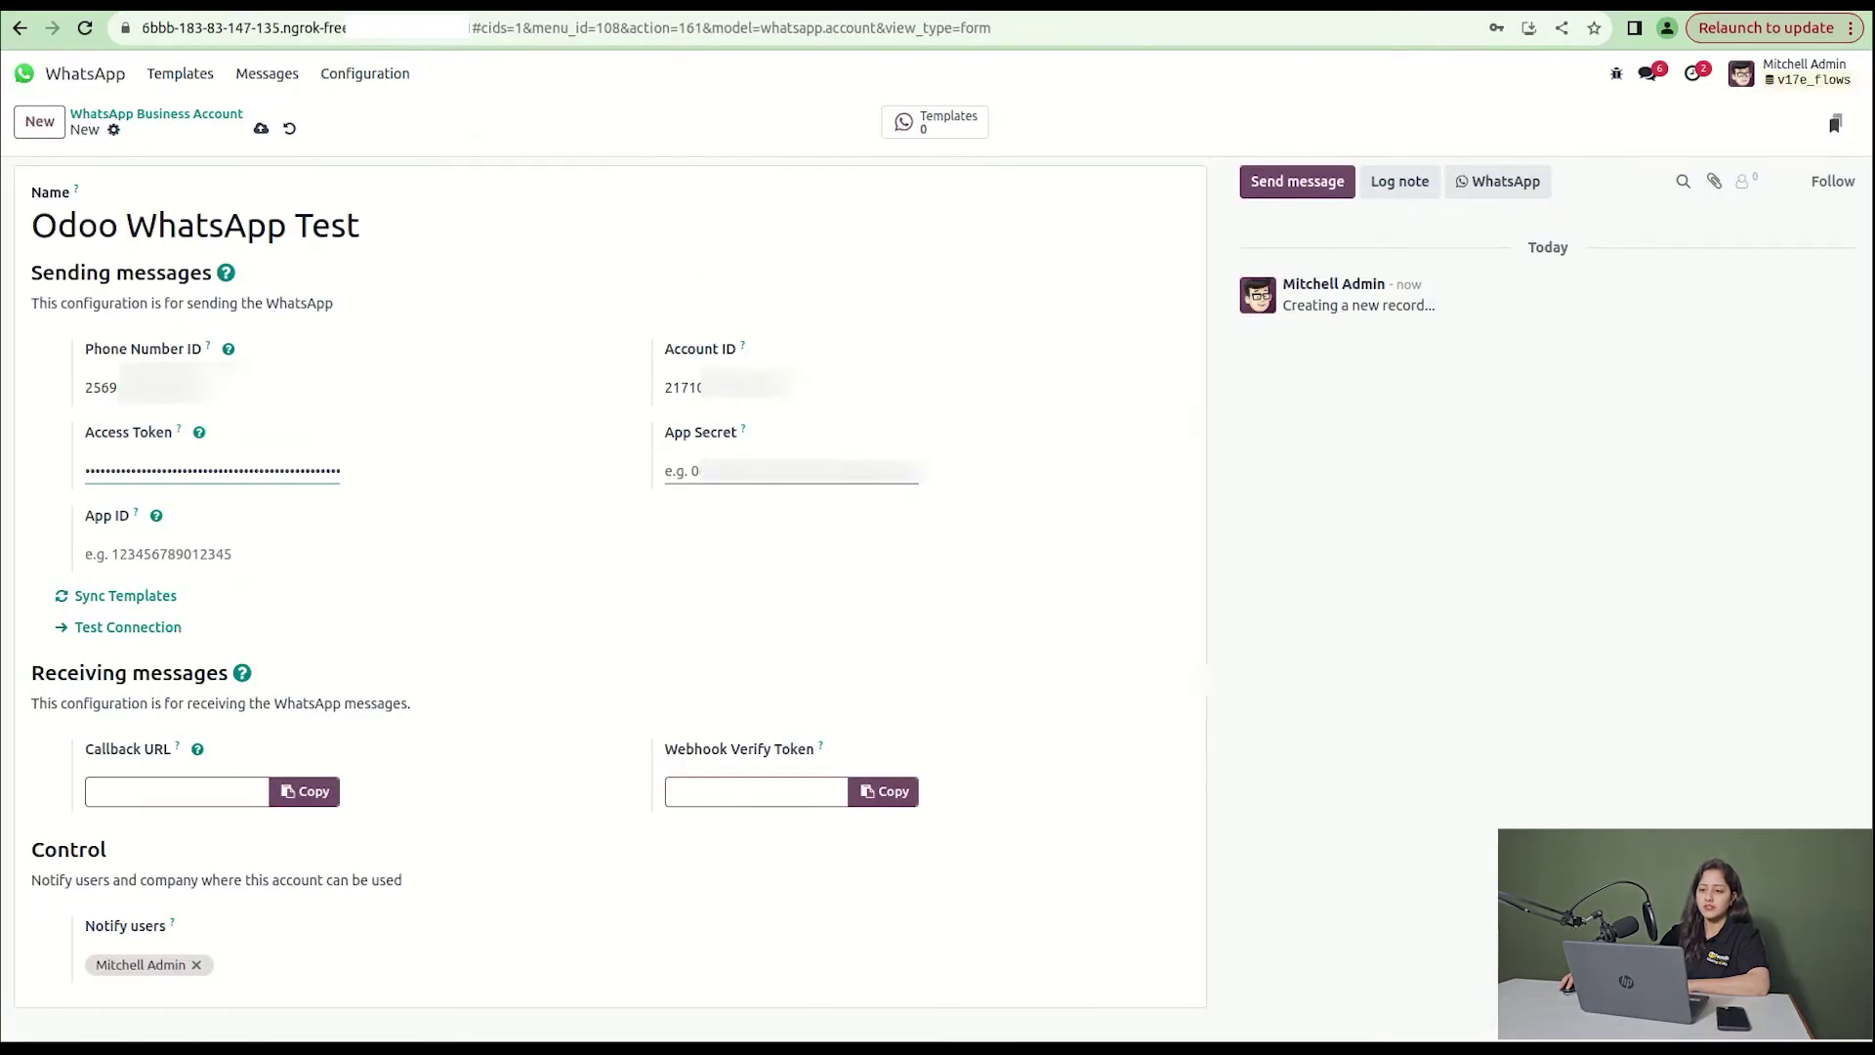
pyautogui.hotkey('ctrl', 'v')
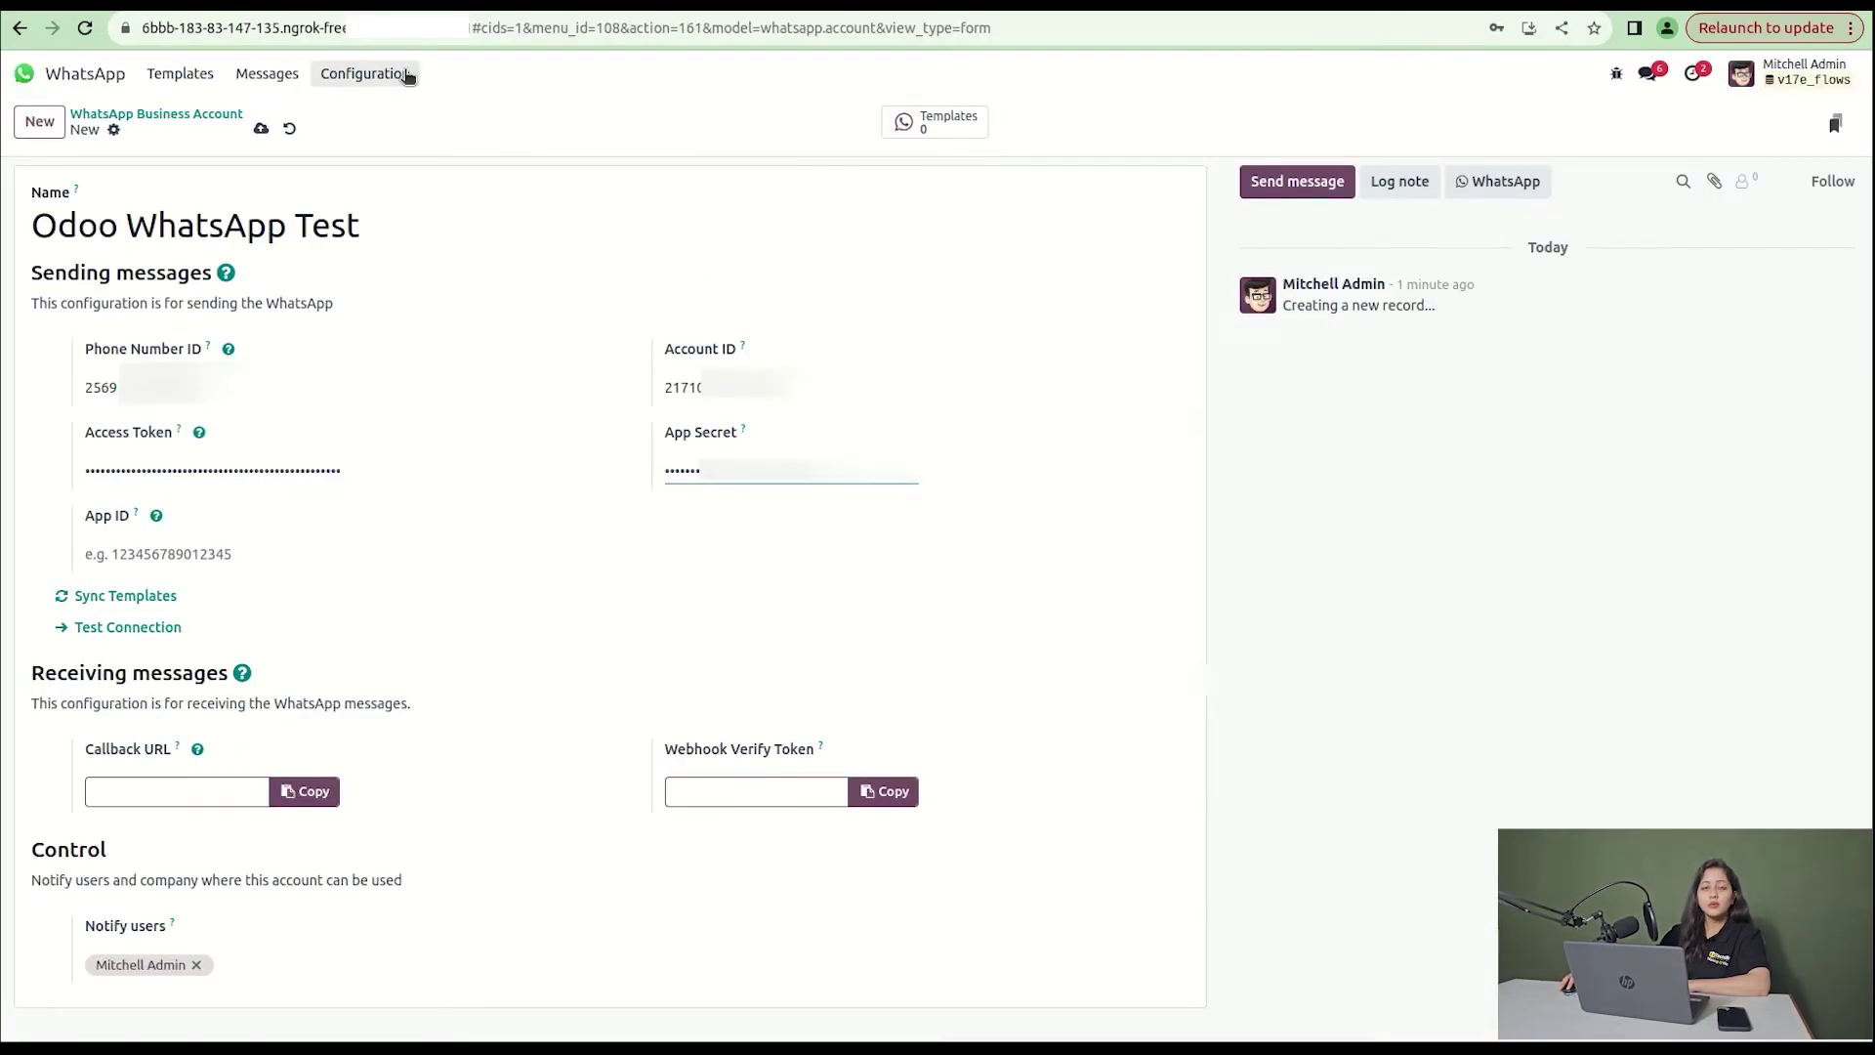
pyautogui.click(322, 10)
pyautogui.click(315, 126)
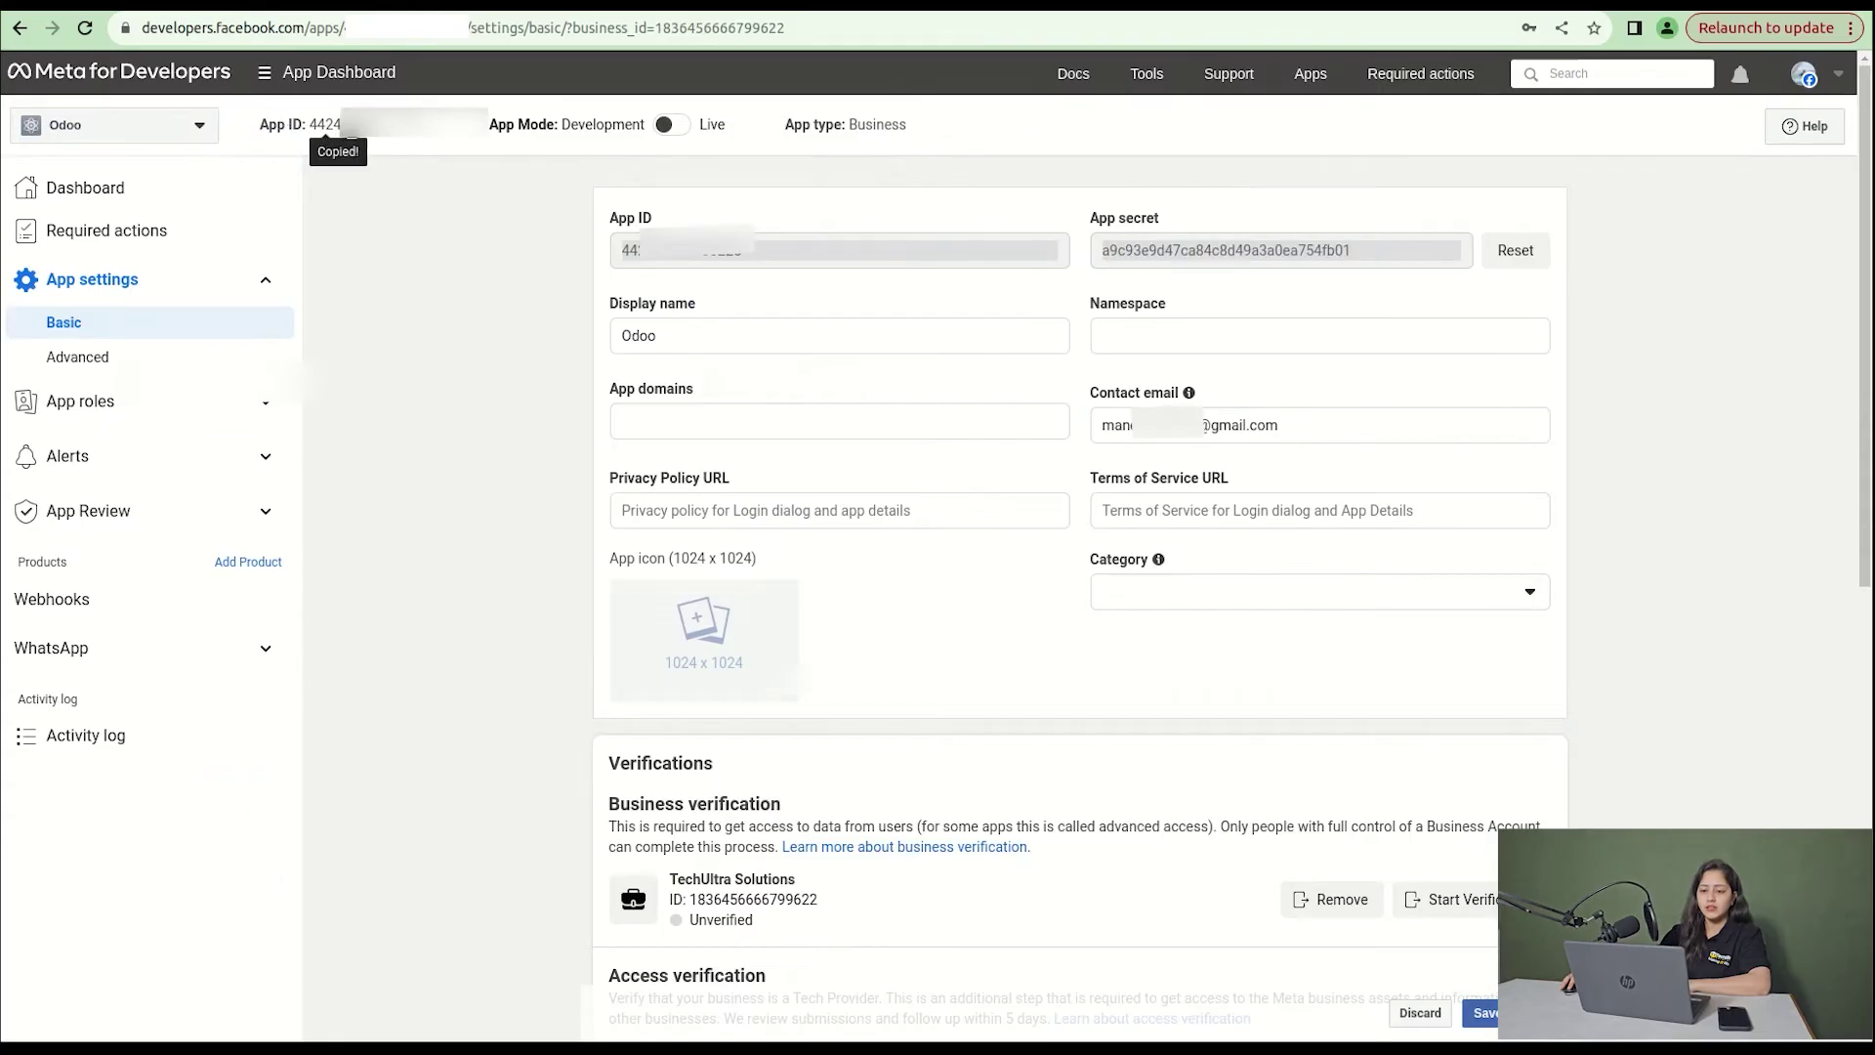
pyautogui.click(322, 10)
pyautogui.click(200, 556)
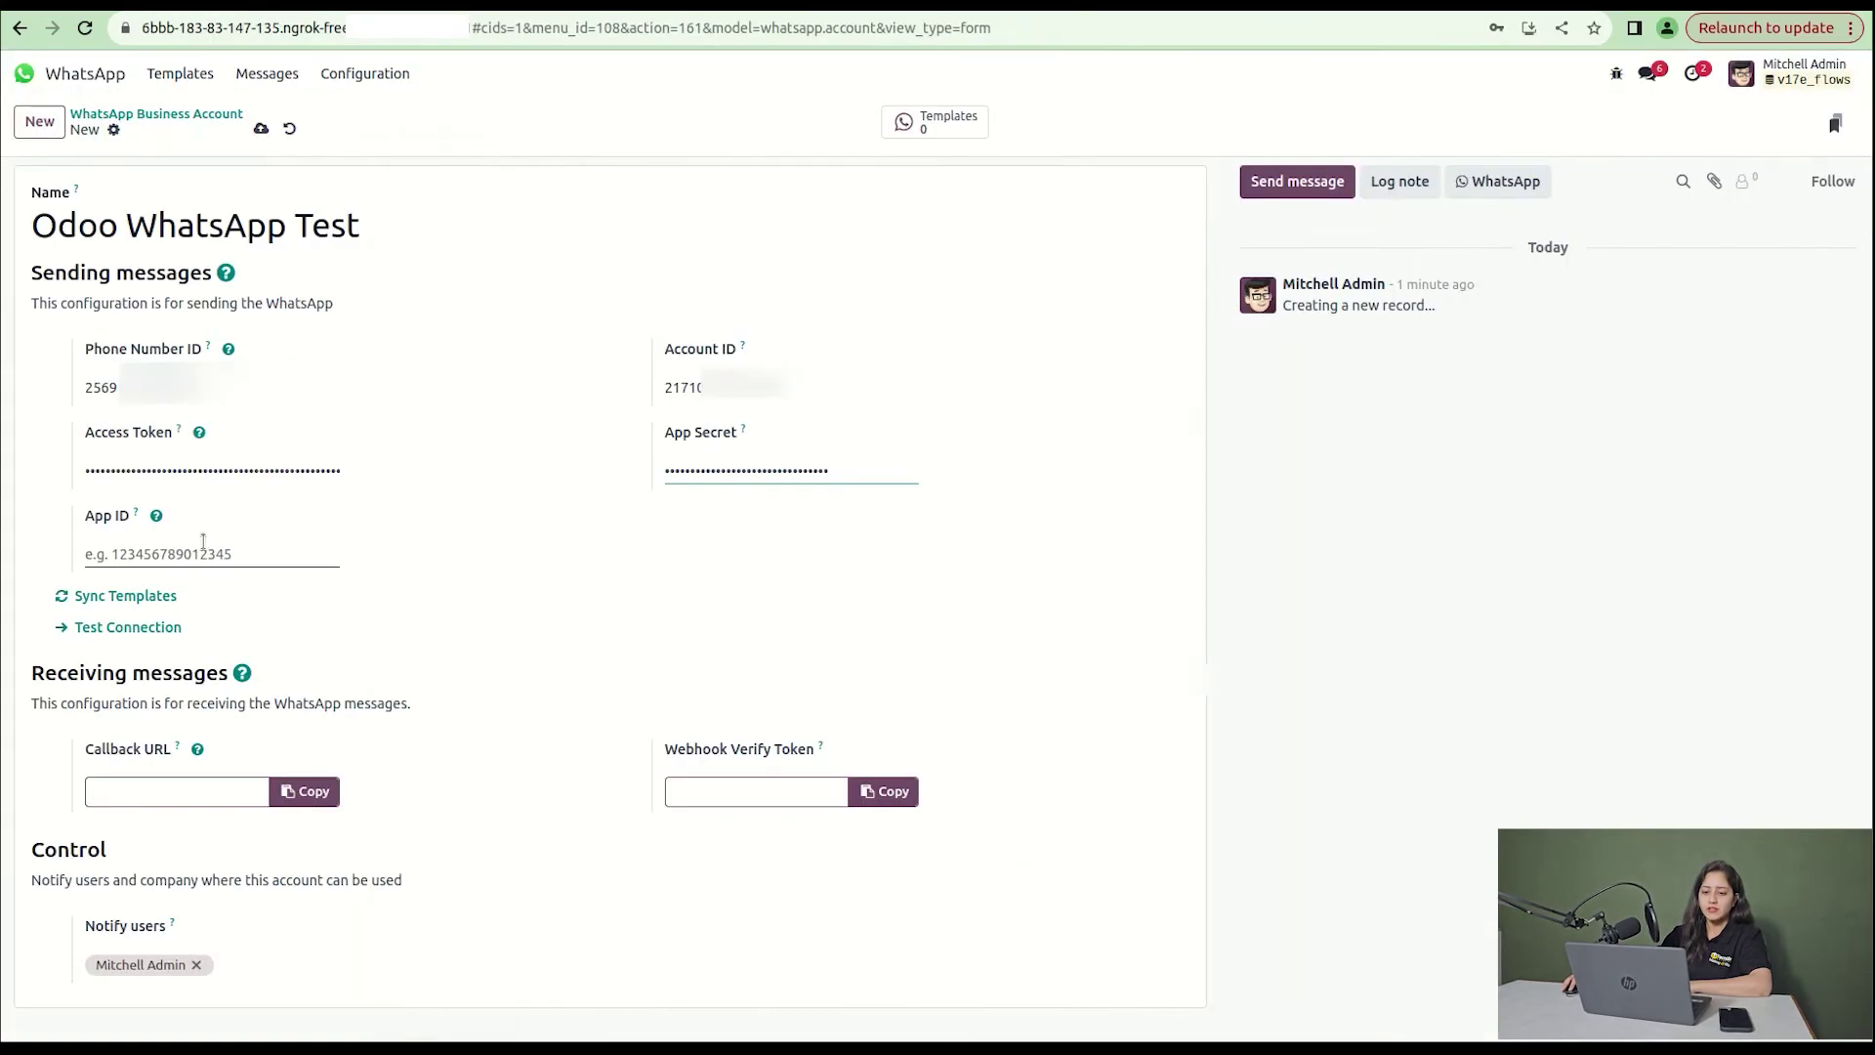
pyautogui.hotkey('ctrl', 'v')
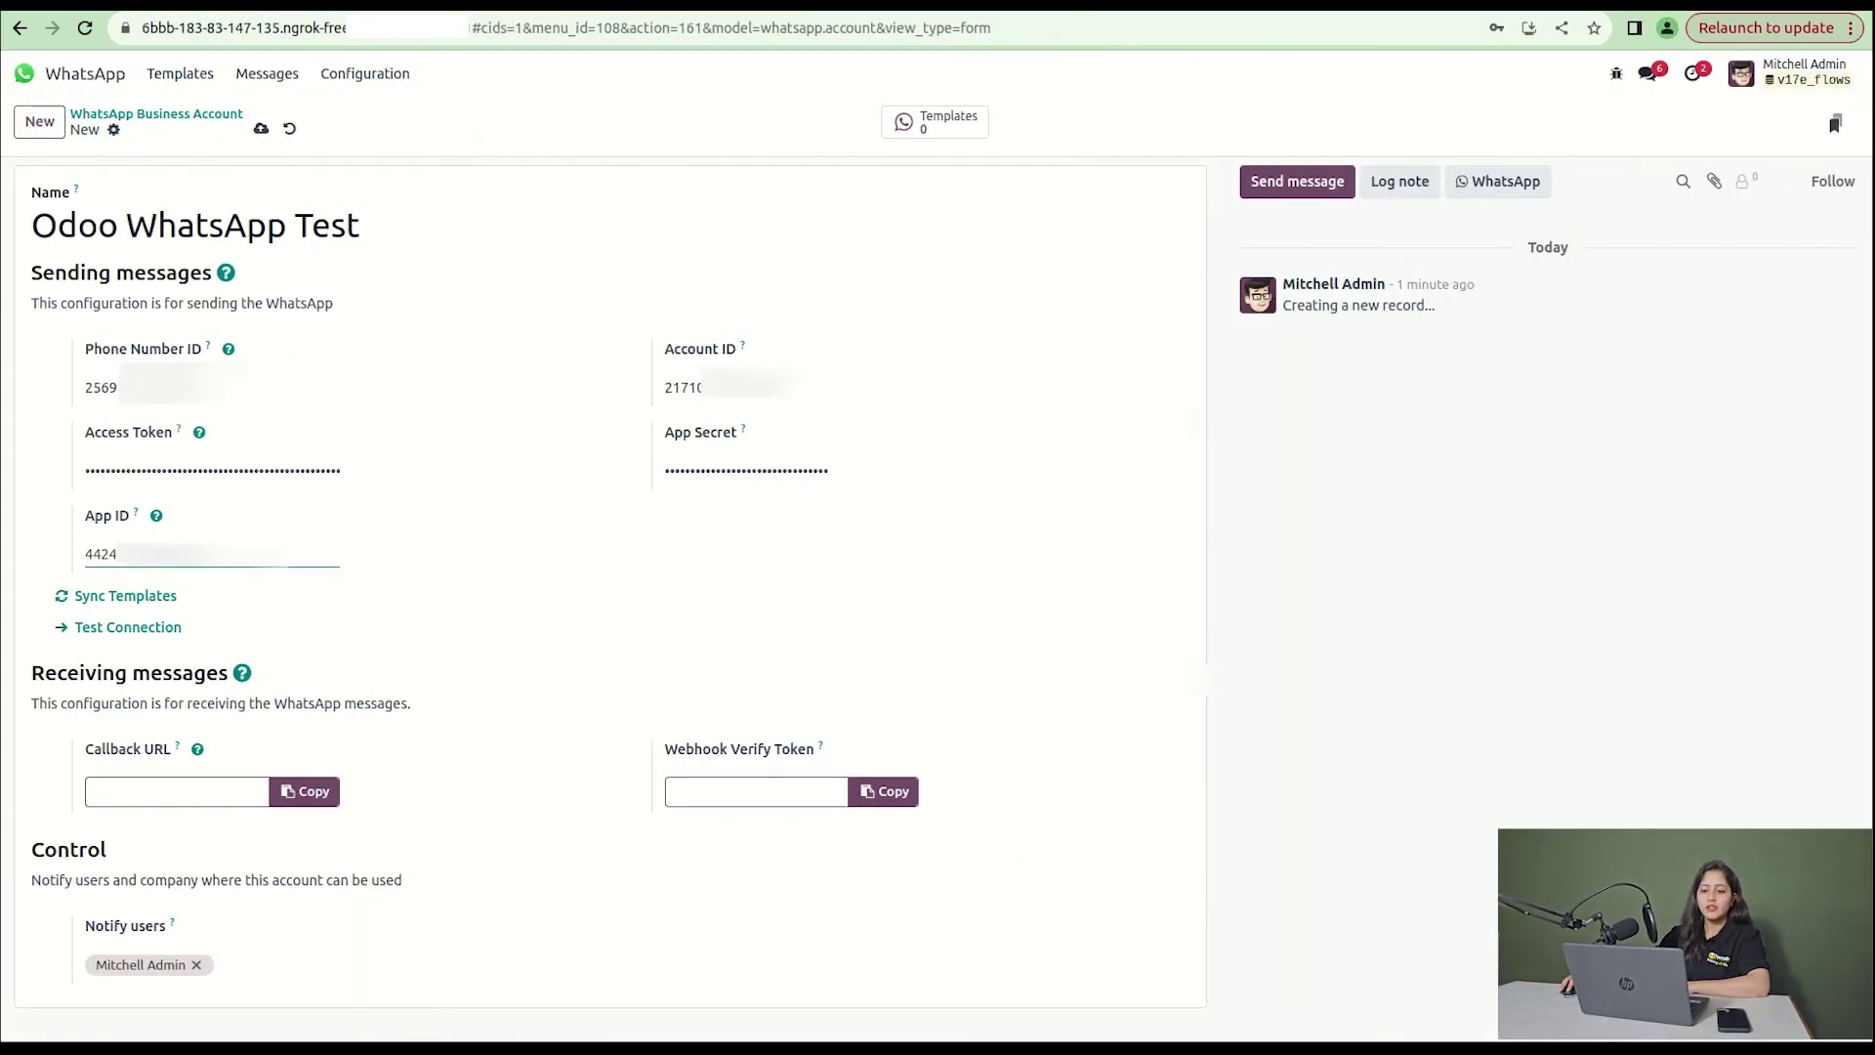
# Test the connection to confirm 'Credentials are valid' and copy Odoo's Callback URL for Meta.
pyautogui.click(149, 633)
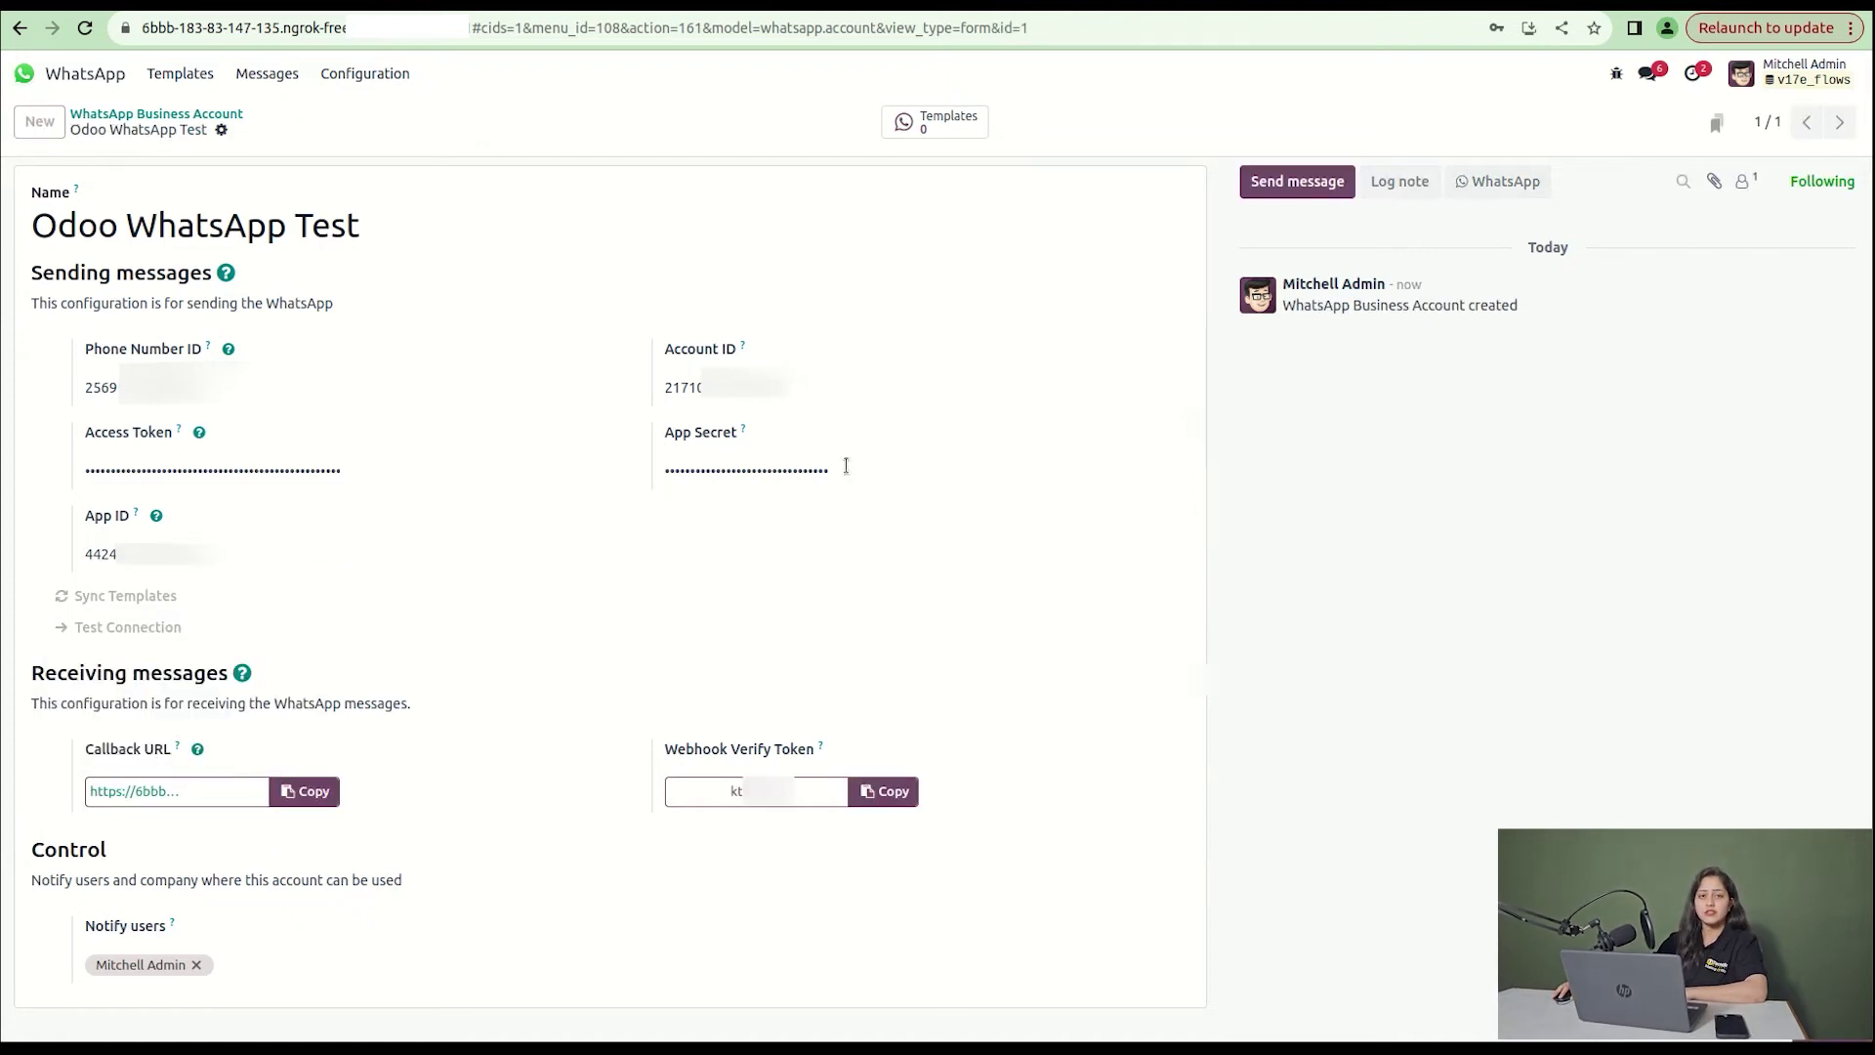
pyautogui.moveTo(1607, 161); pyautogui.dragTo(1717, 172)
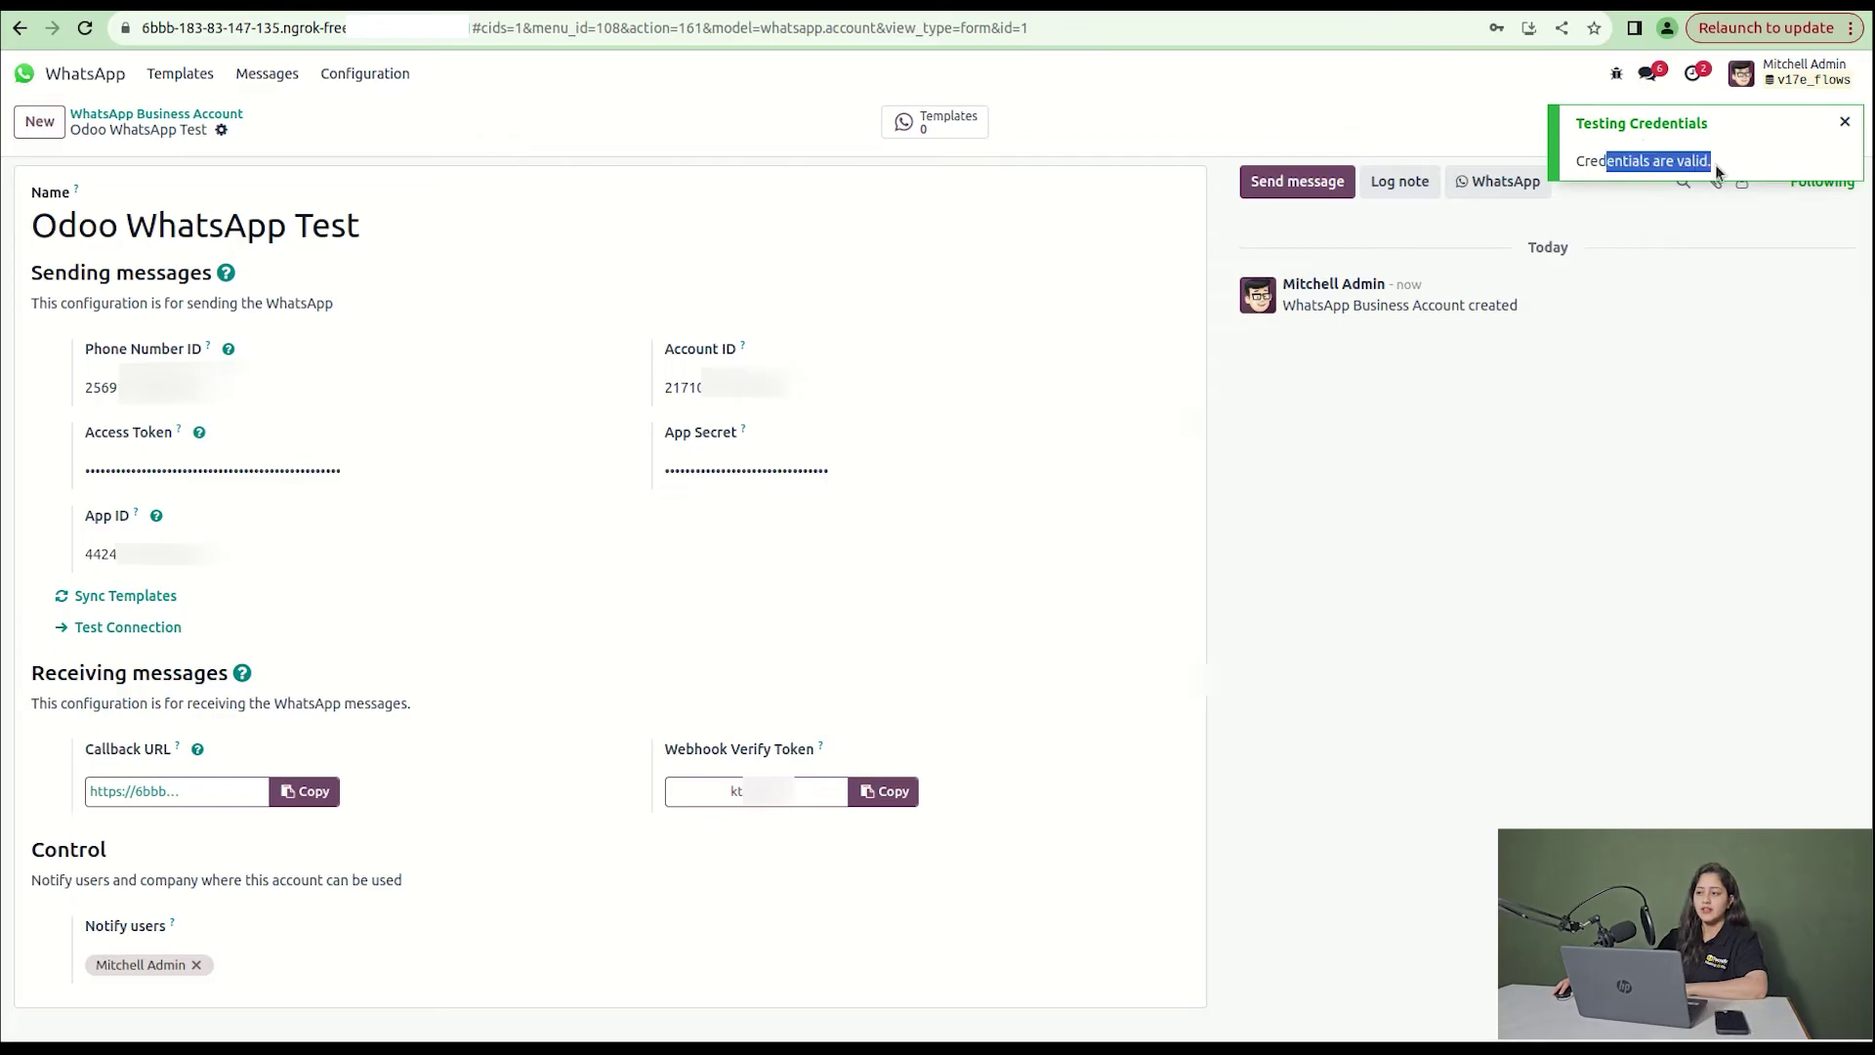
pyautogui.click(311, 792)
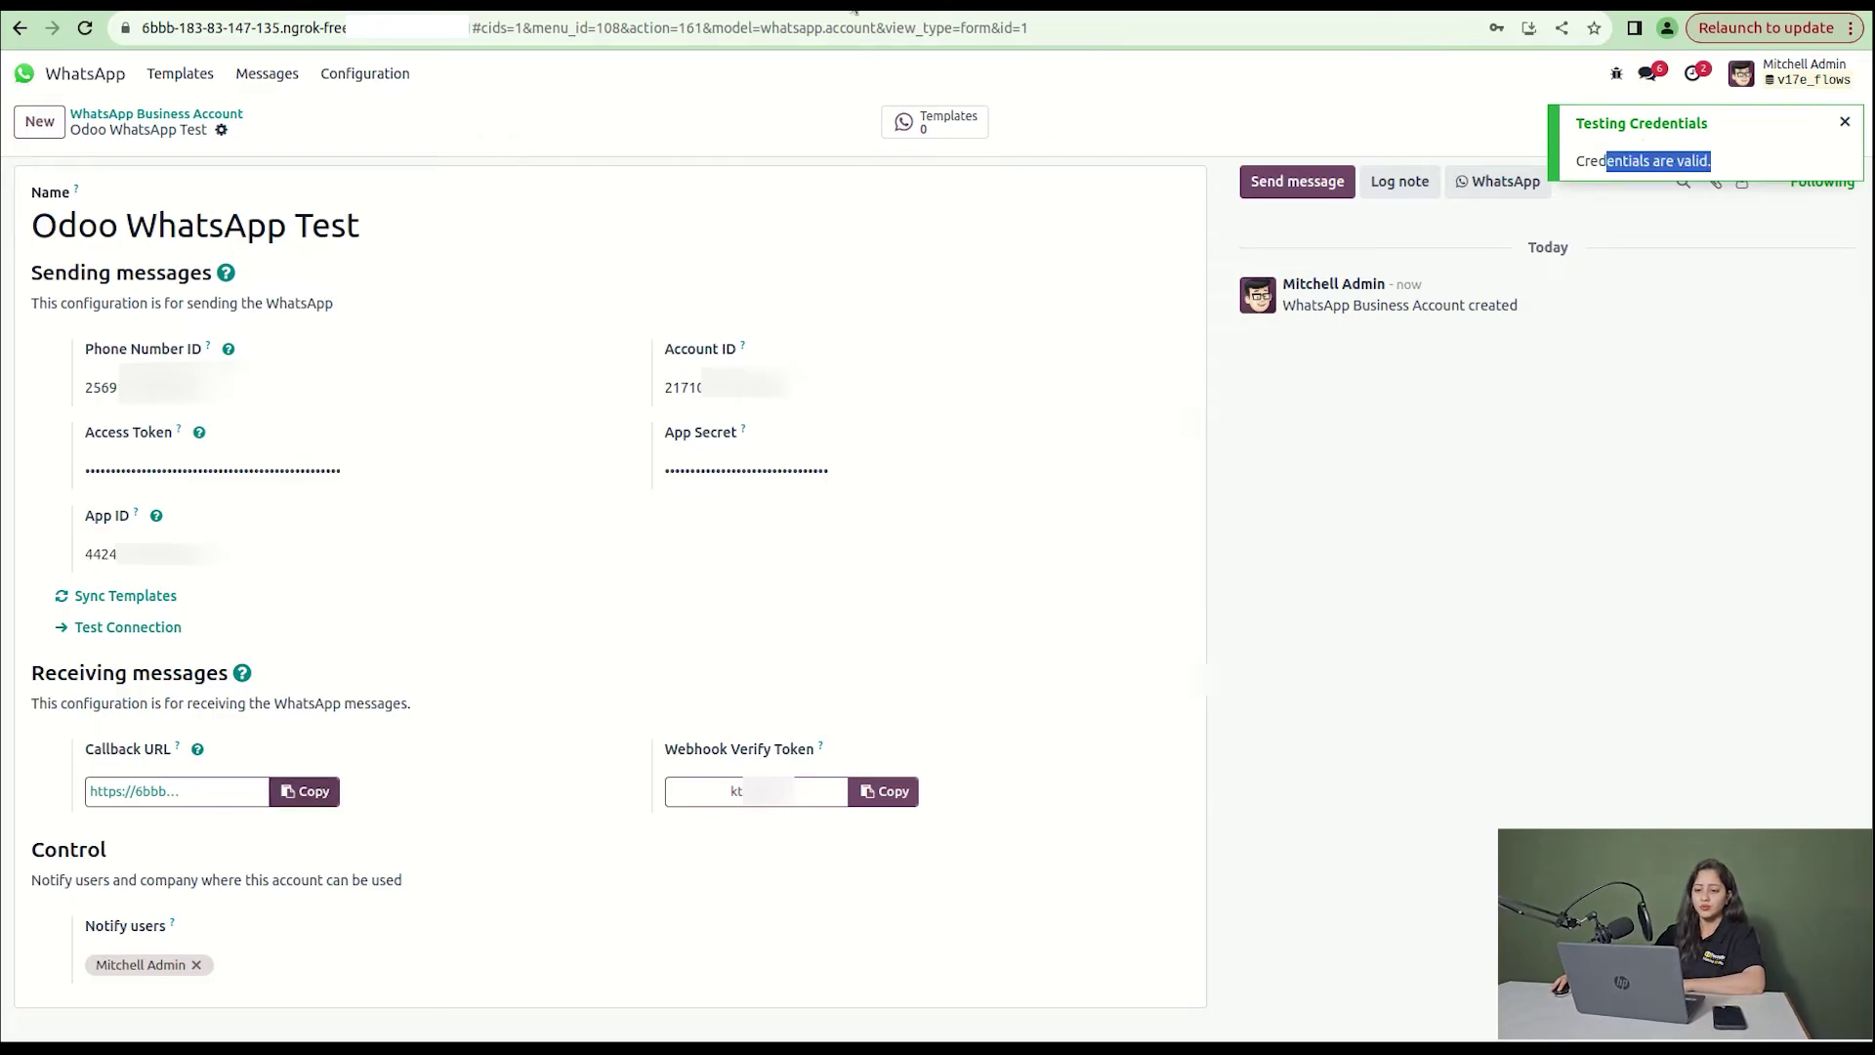
pyautogui.click(855, 10)
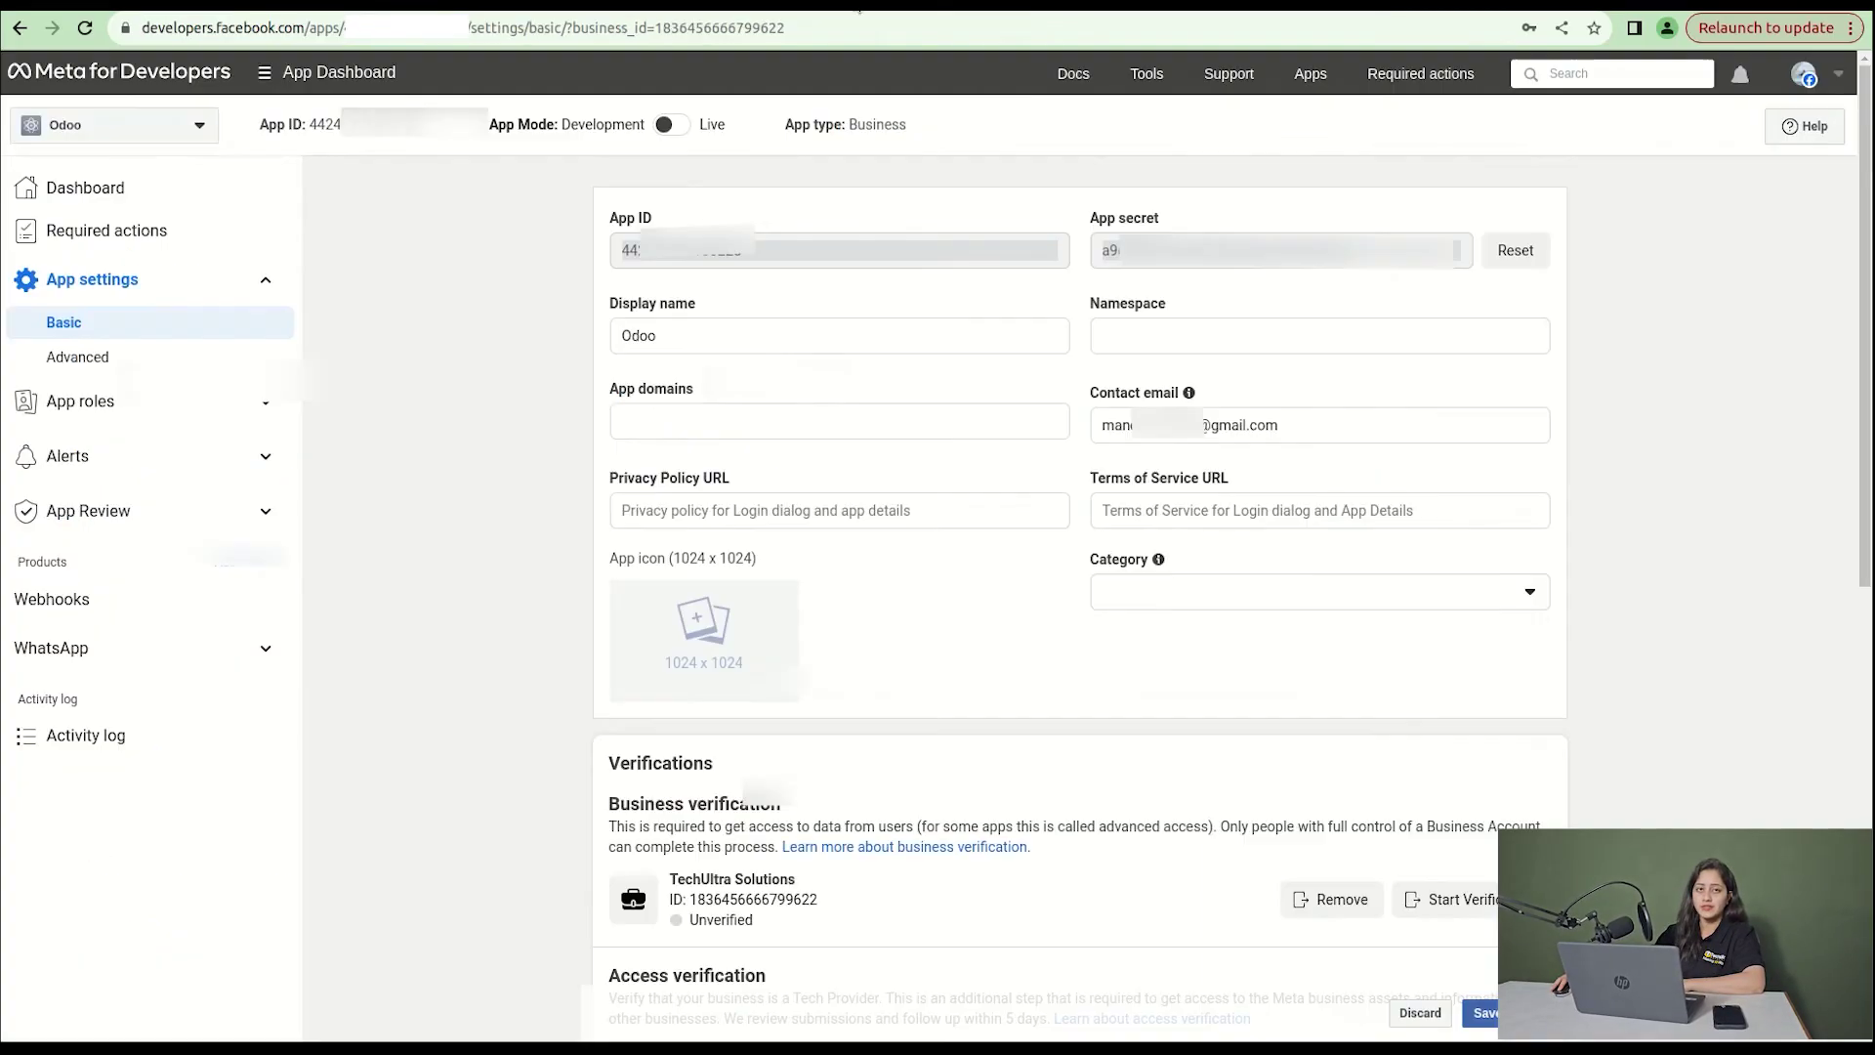
pyautogui.click(69, 658)
# Enter Odoo's /whatsapp/webhook callback URL and verify token in the WhatsApp webhook, then verify and save.
pyautogui.click(105, 761)
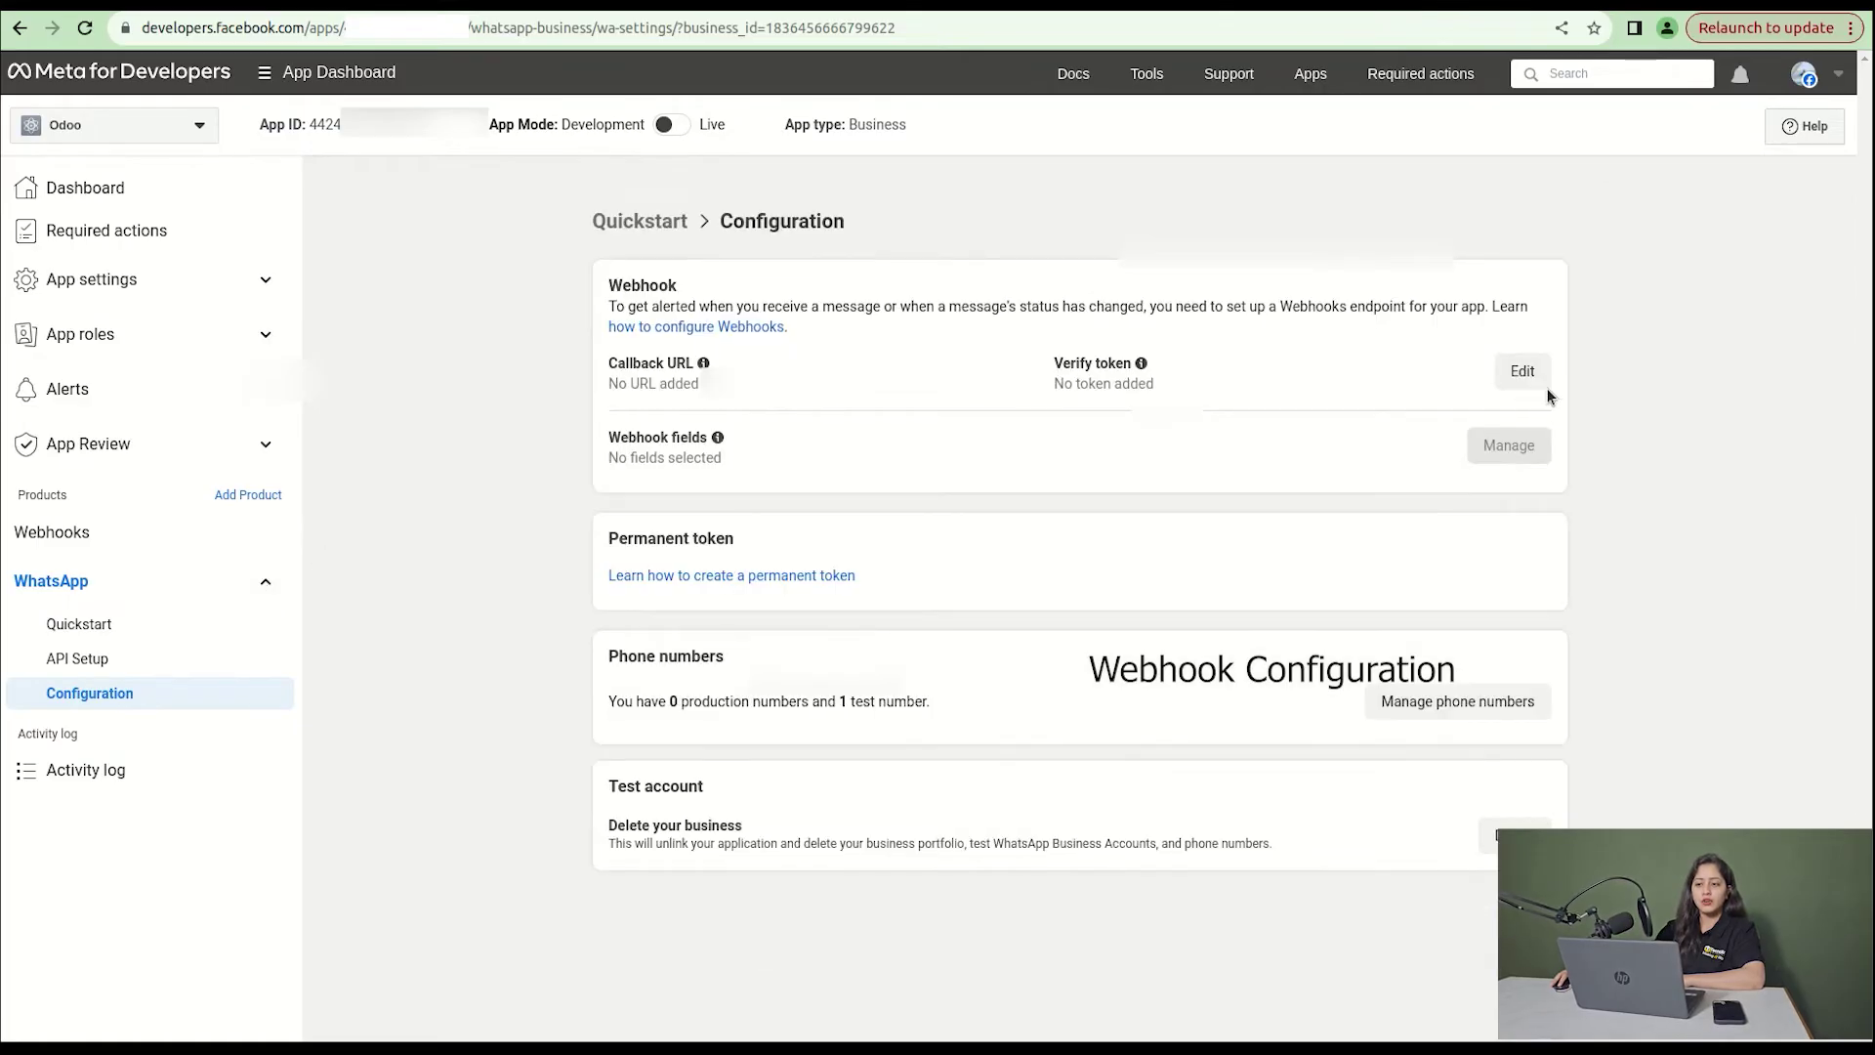
pyautogui.click(1529, 377)
pyautogui.click(799, 394)
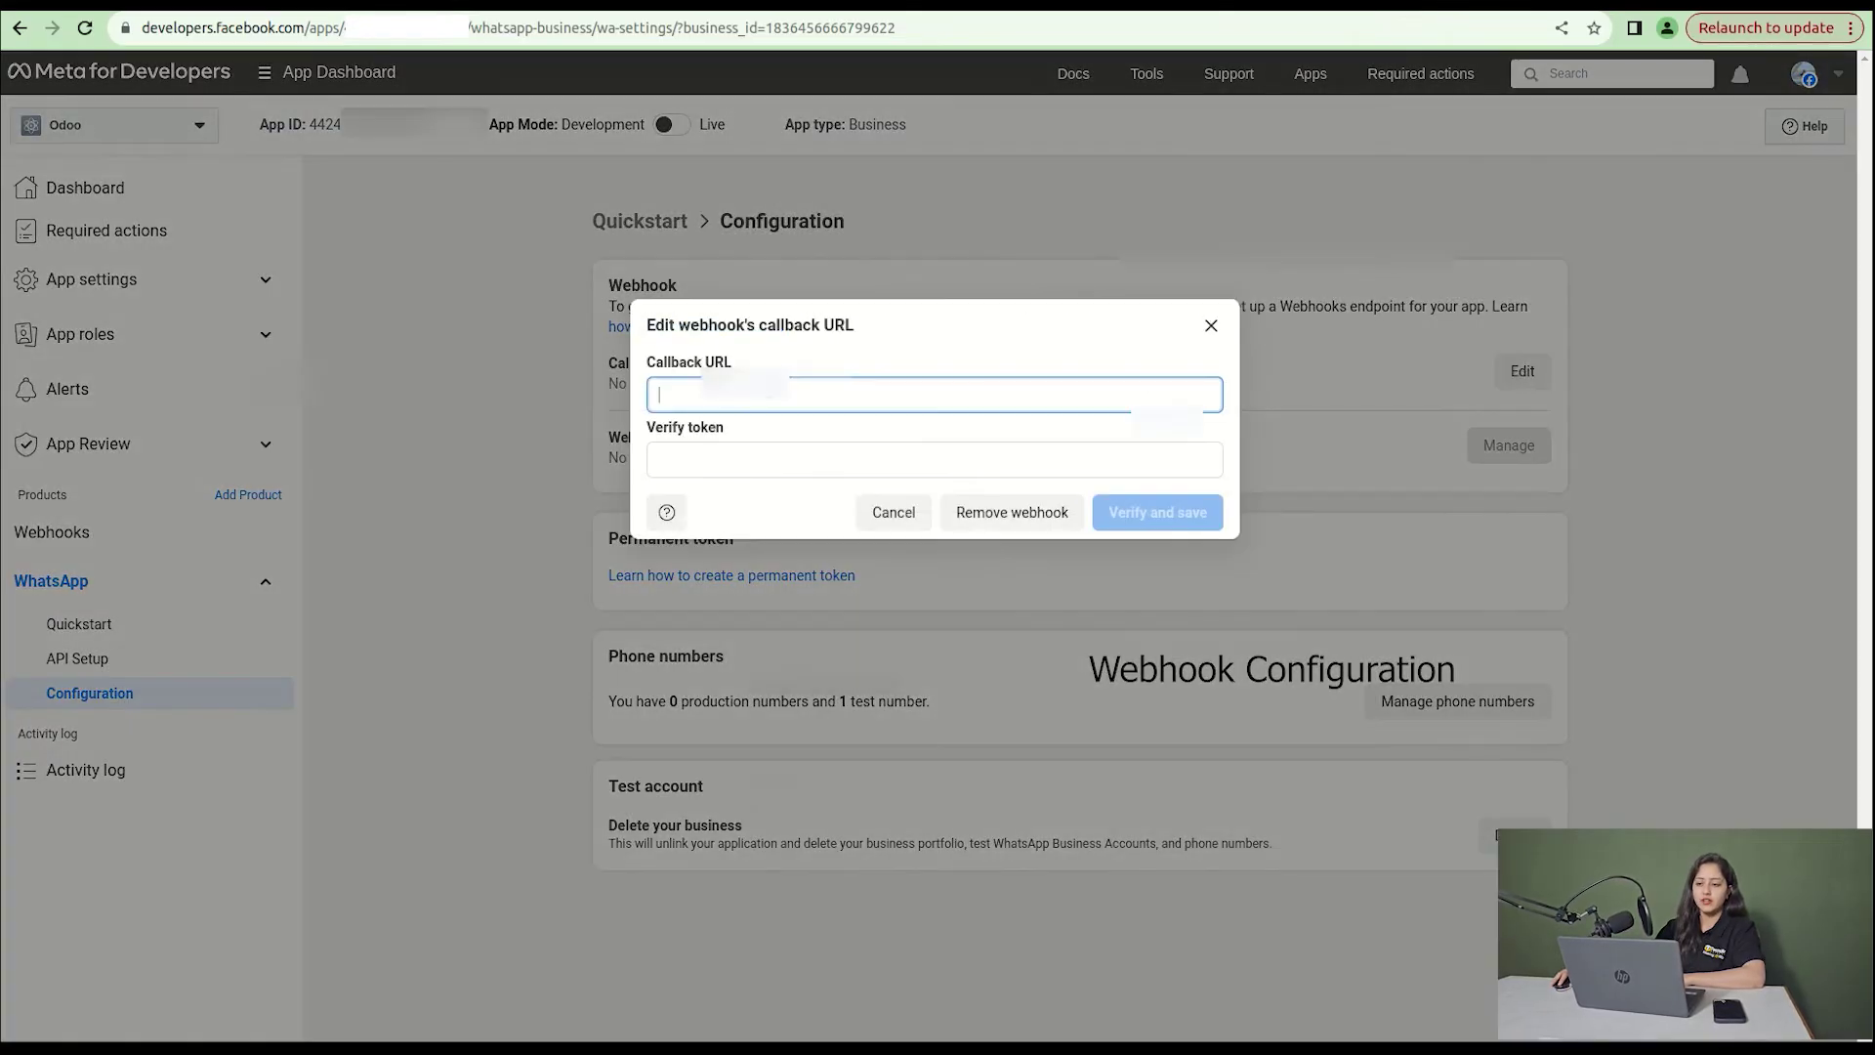
pyautogui.hotkey('ctrl', 'v')
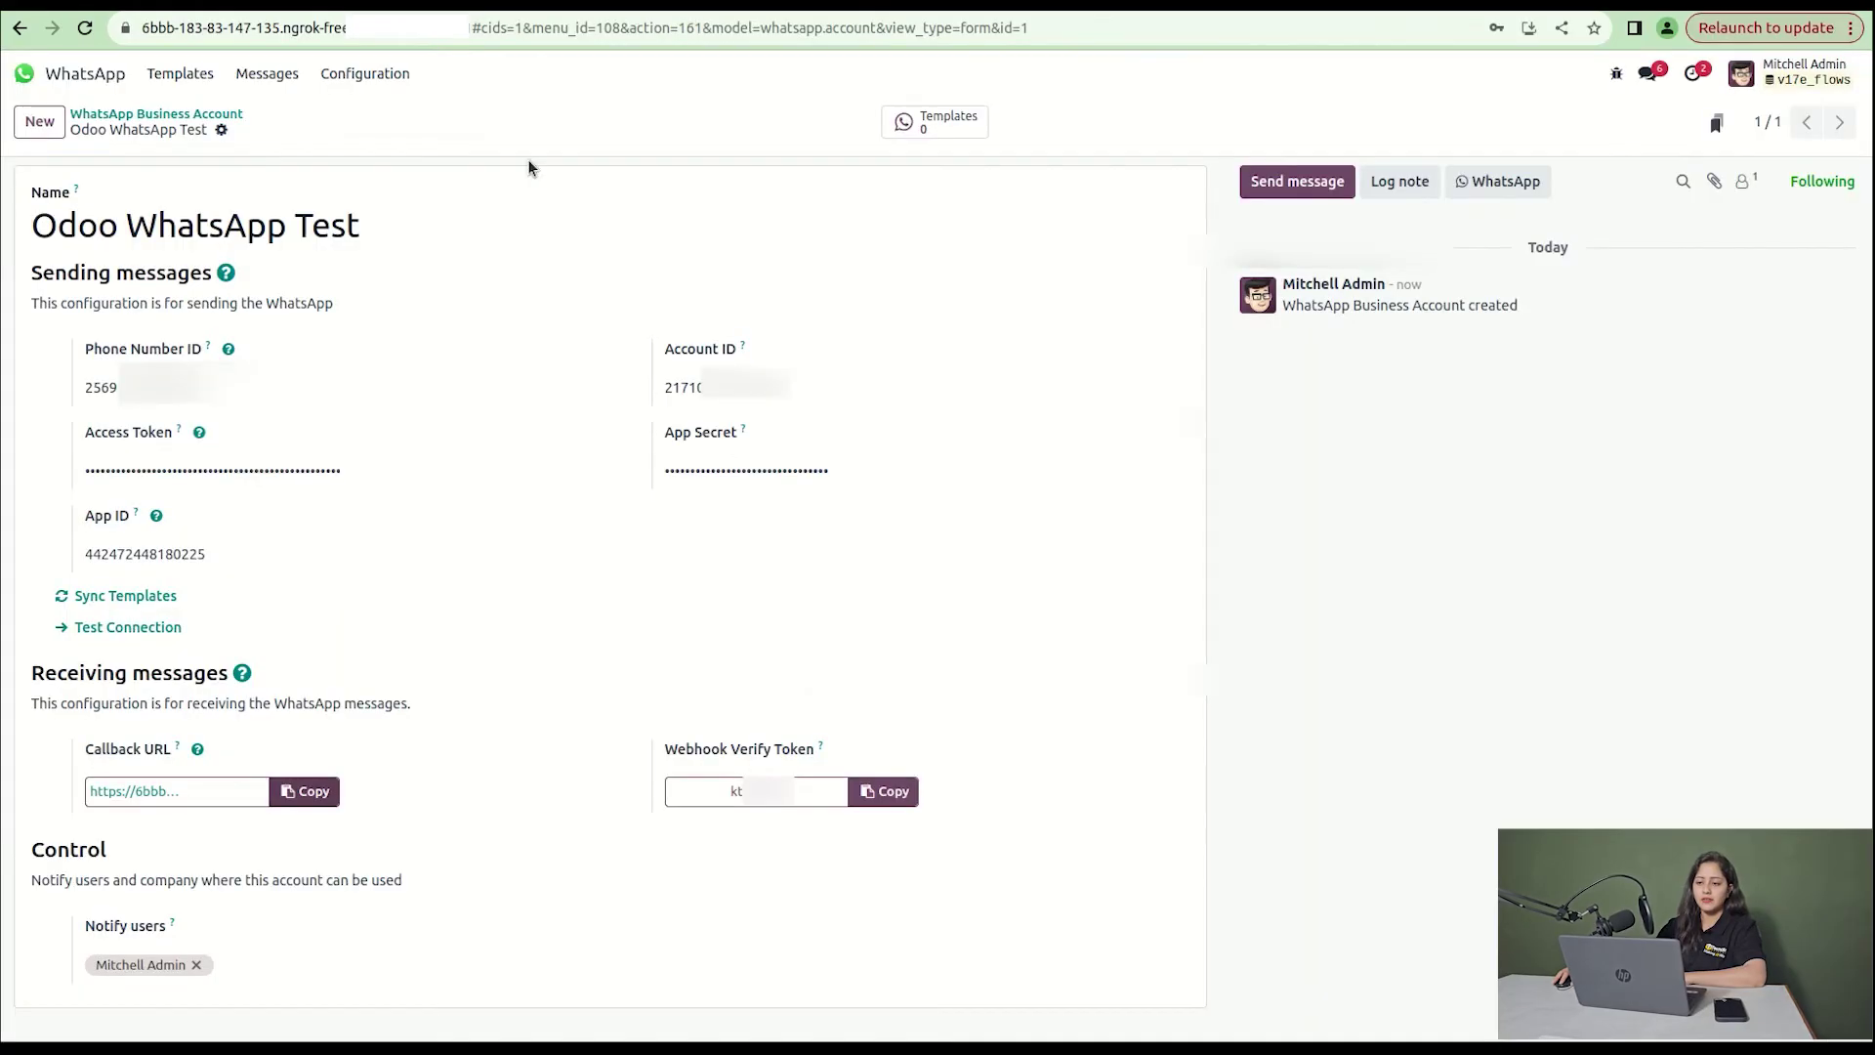
pyautogui.click(883, 791)
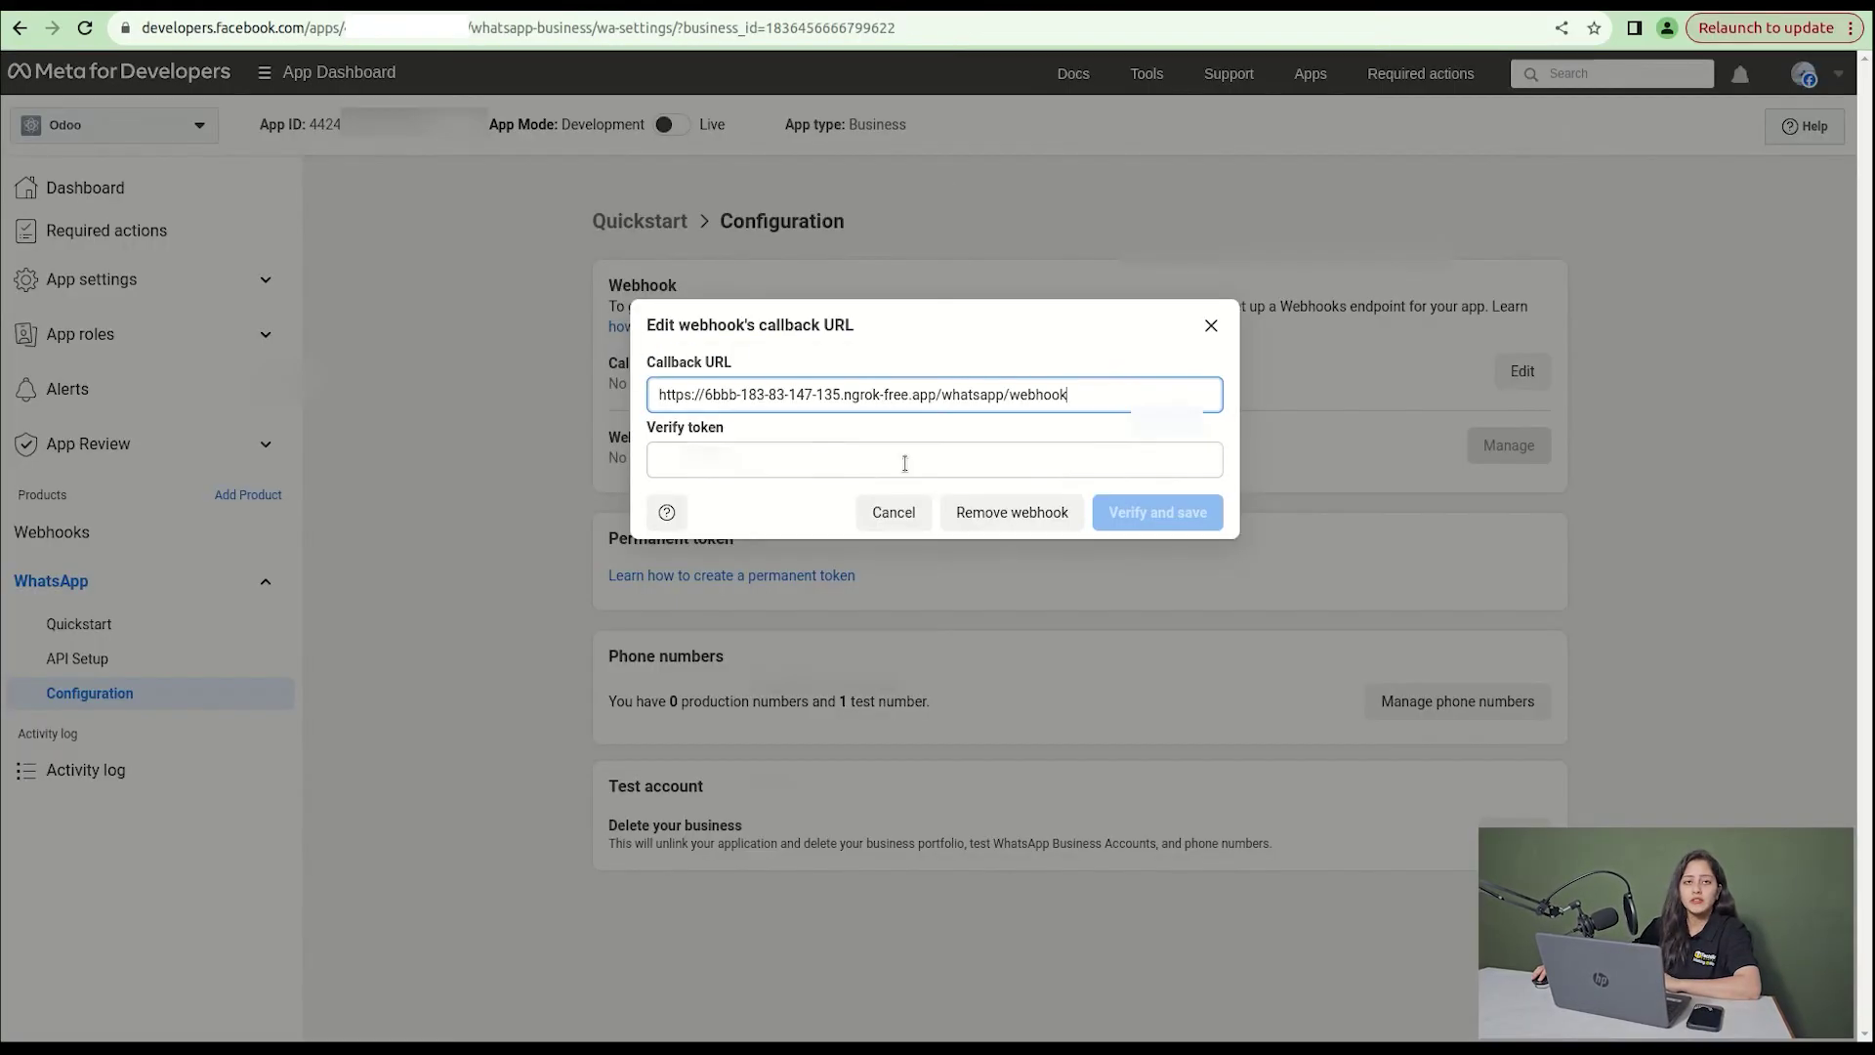
pyautogui.click(905, 460)
pyautogui.hotkey('ctrl', 'v')
pyautogui.click(1165, 519)
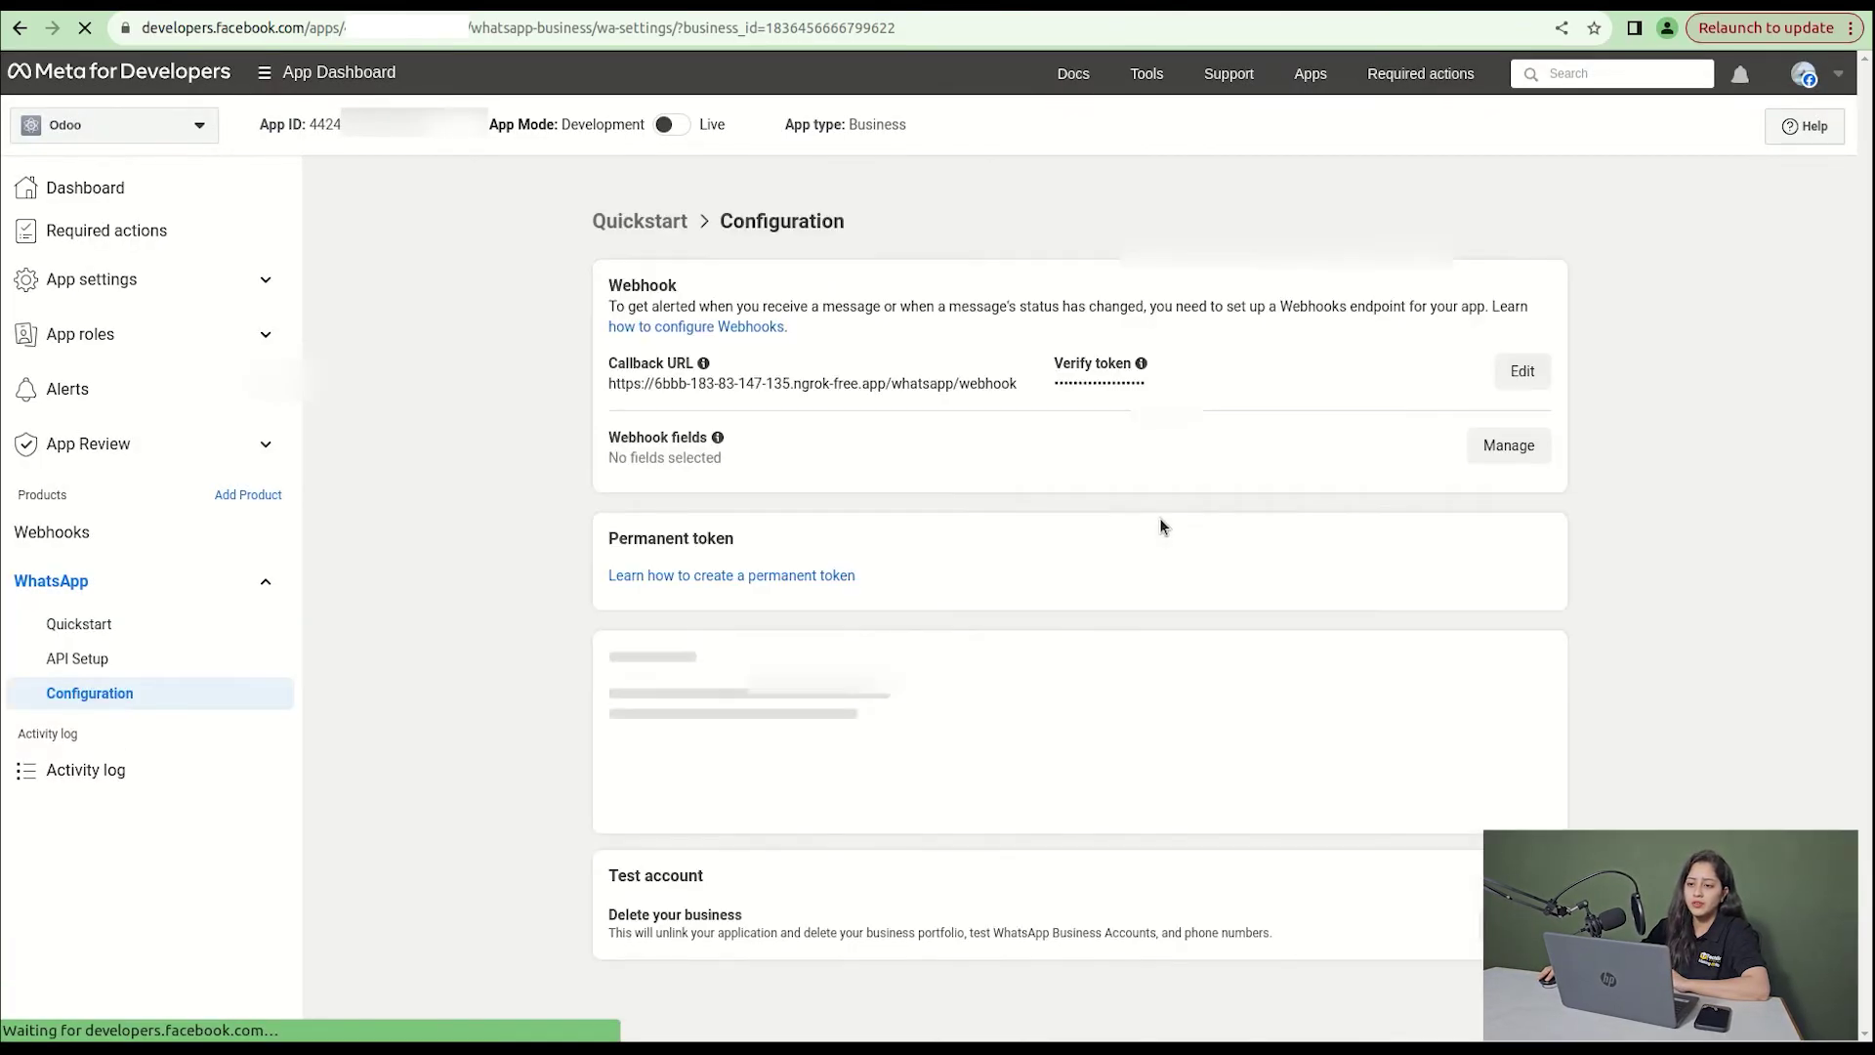
# Subscribe the webhook to messages, account_update, message_template_quality_update and message_template_status_update fields.
pyautogui.click(1491, 455)
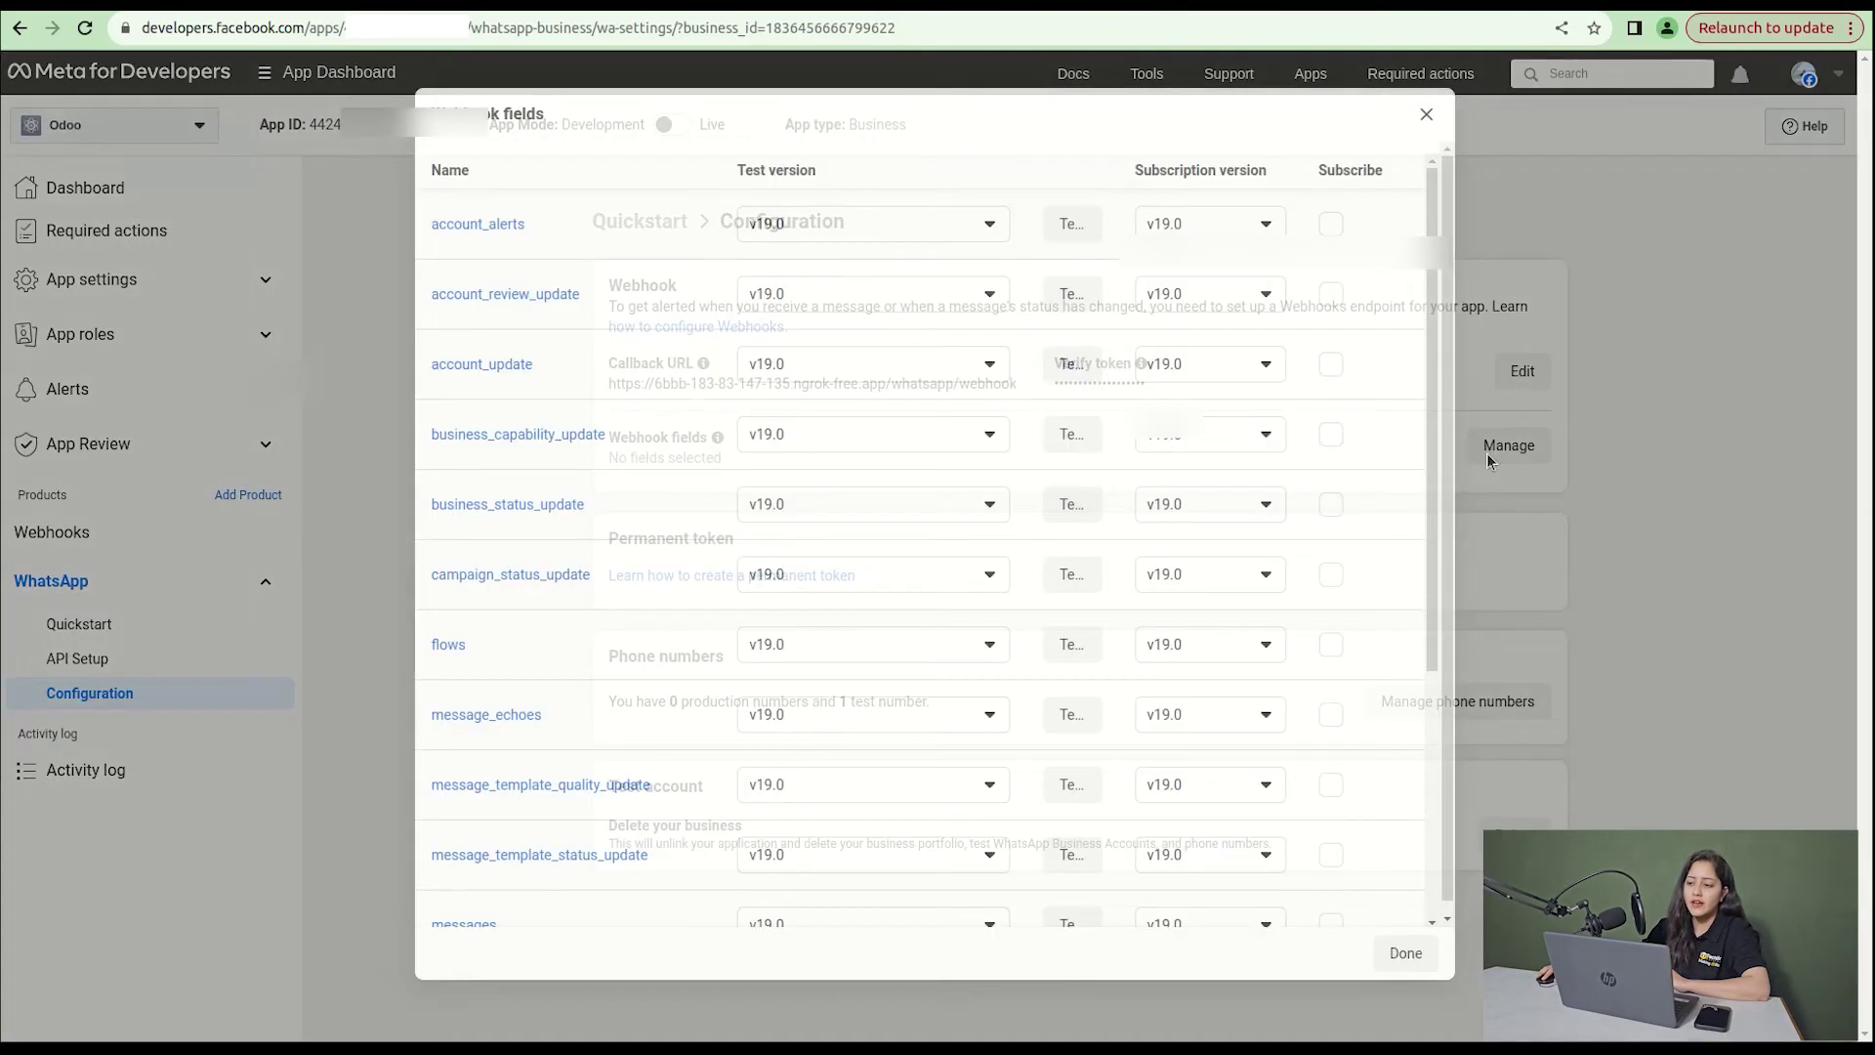
pyautogui.scroll(-4, 623, 559)
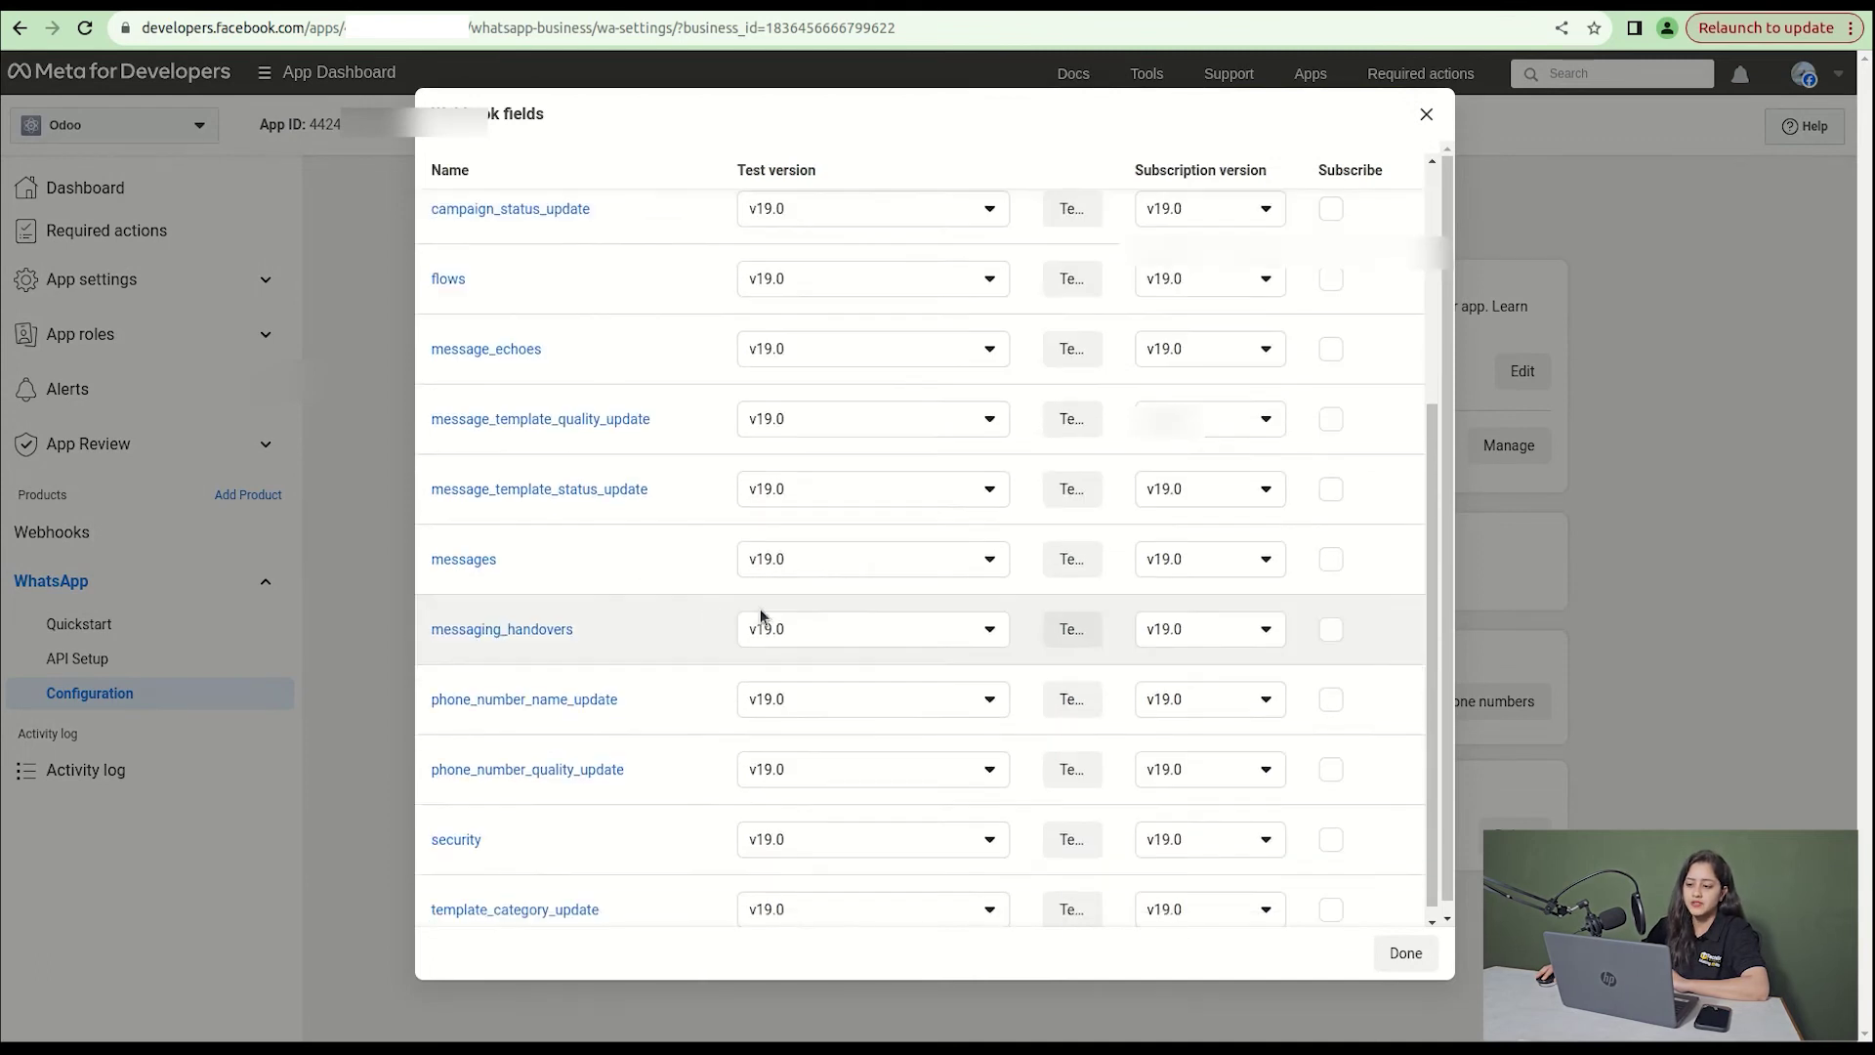
pyautogui.click(1331, 559)
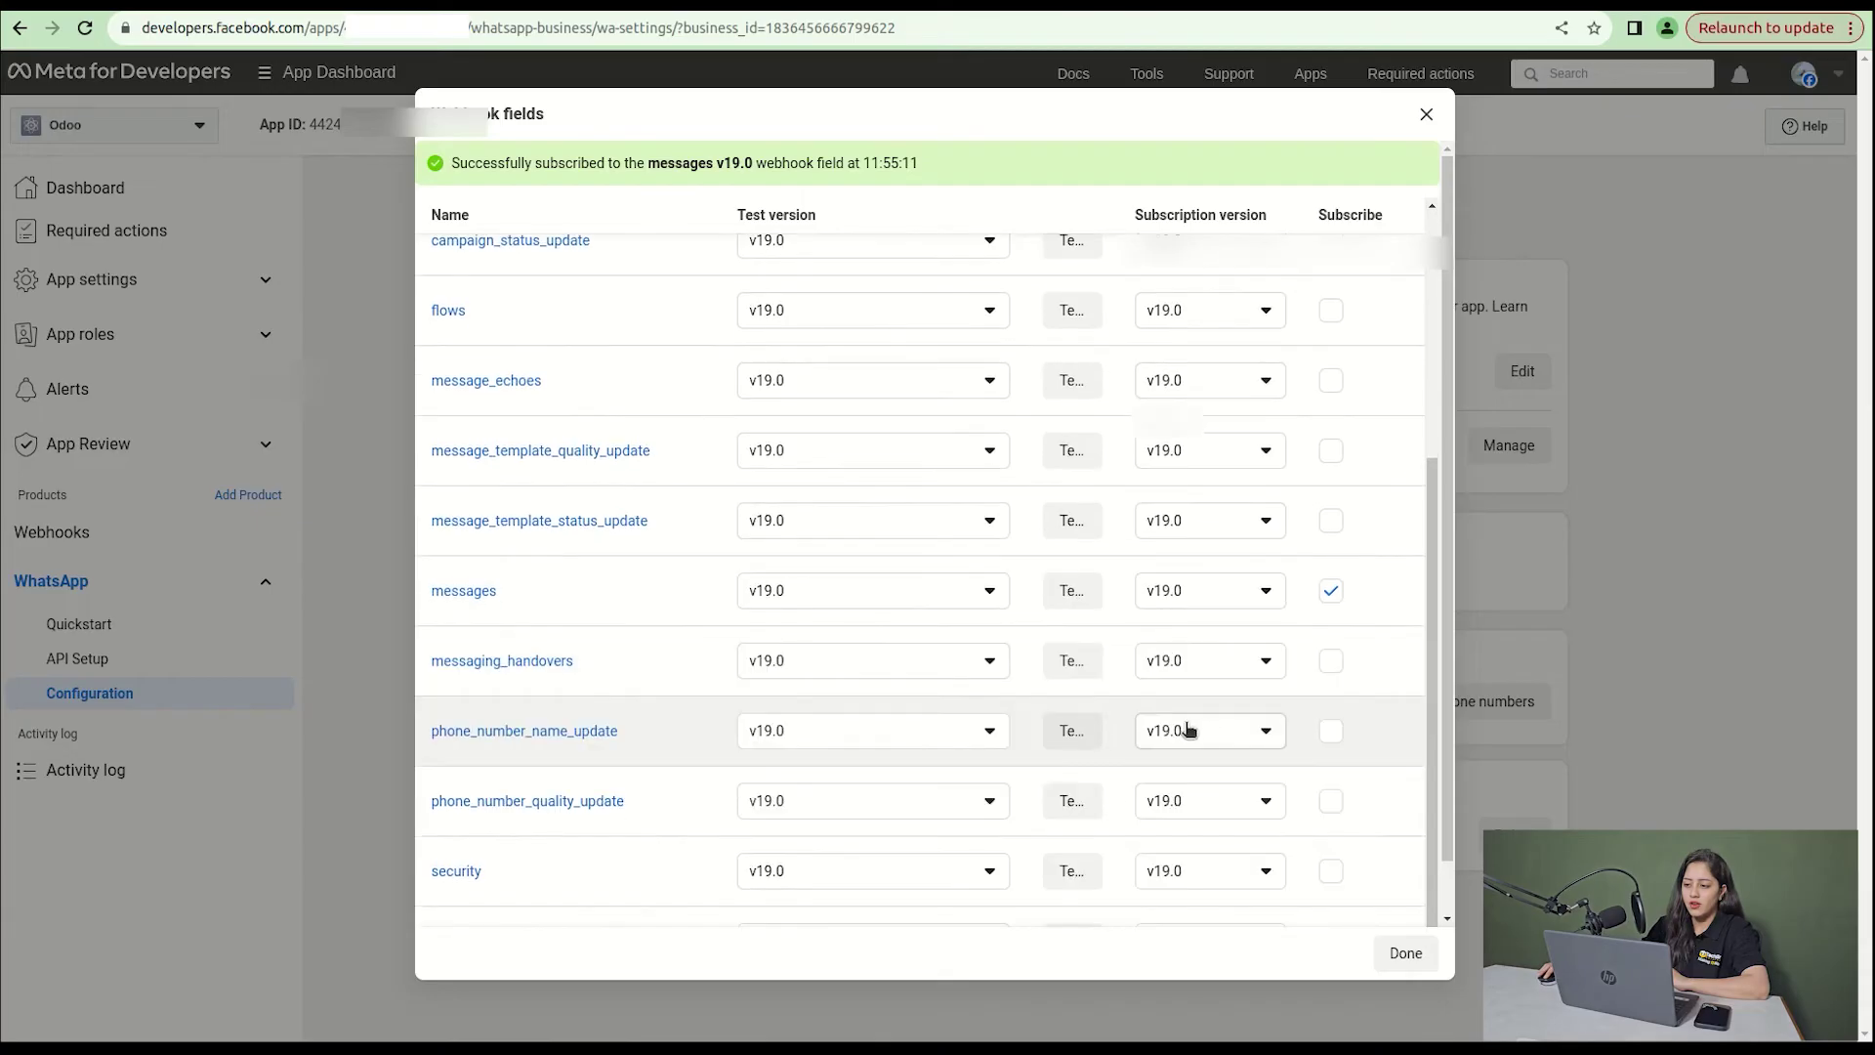
pyautogui.scroll(4, 1176, 747)
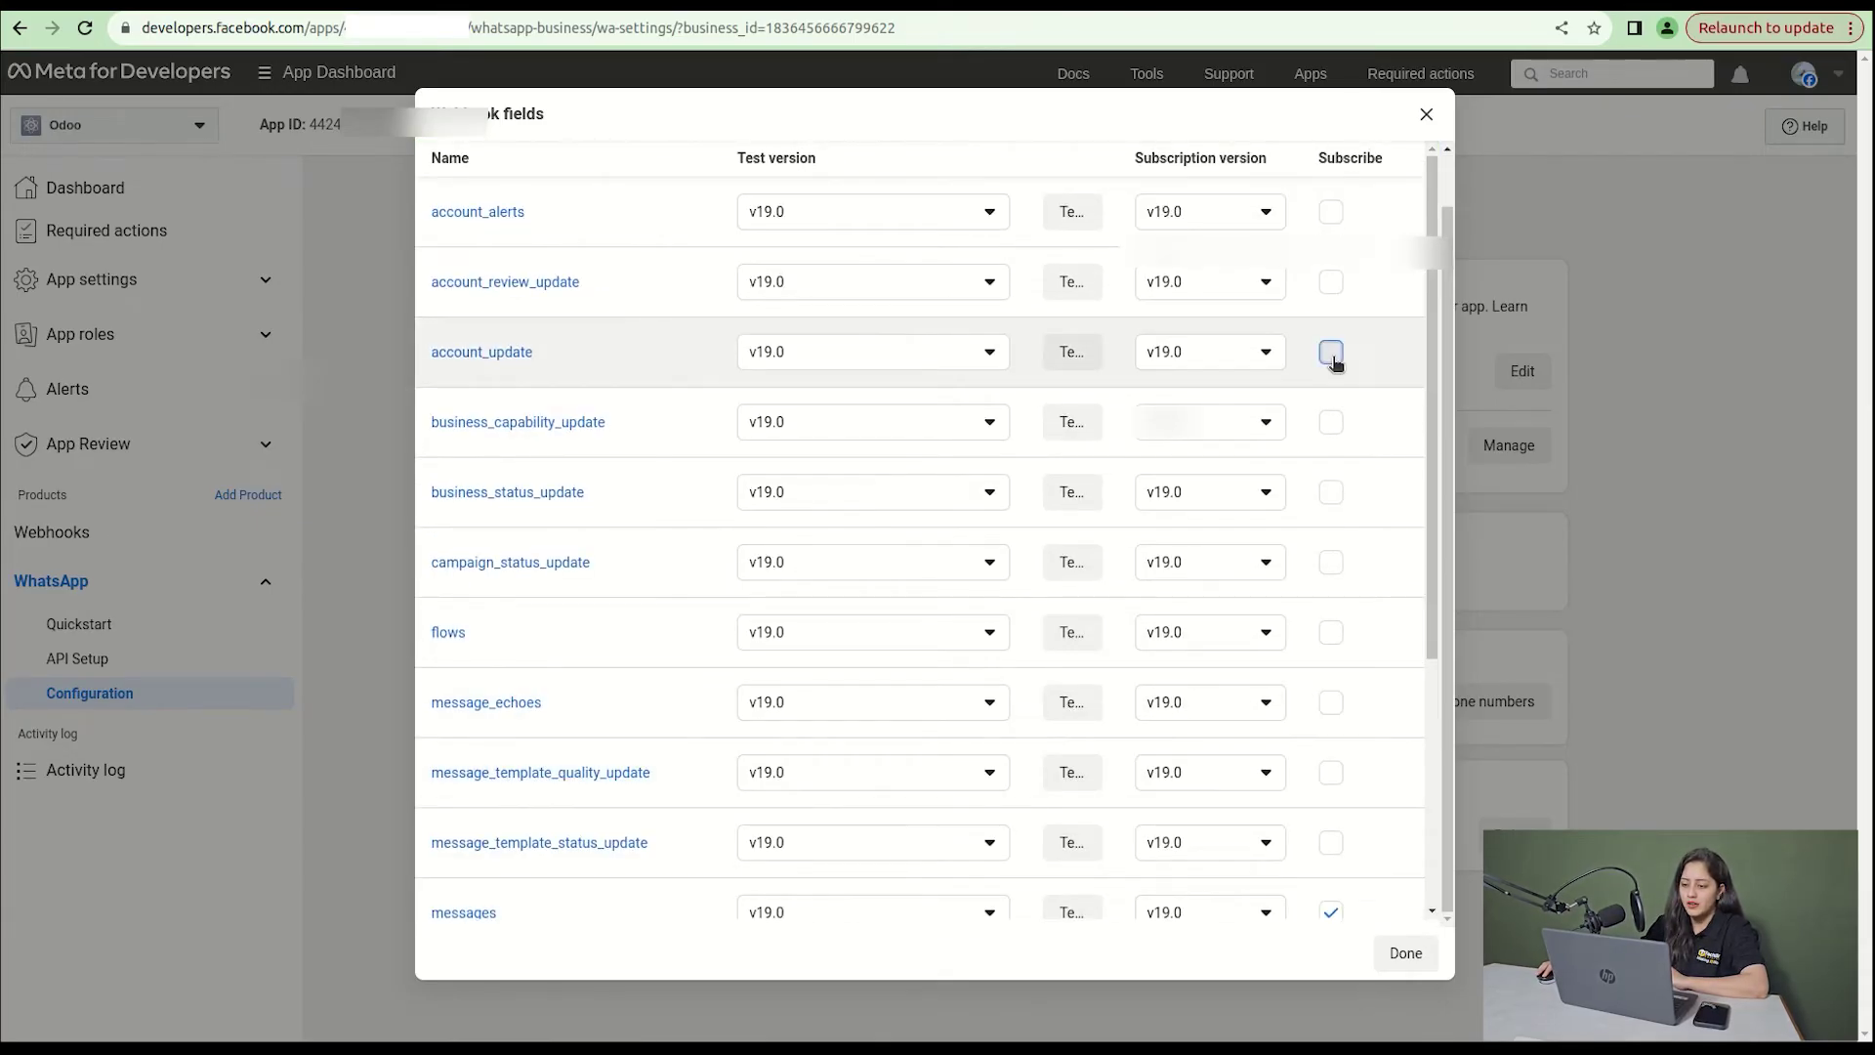
pyautogui.scroll(-1, 1286, 717)
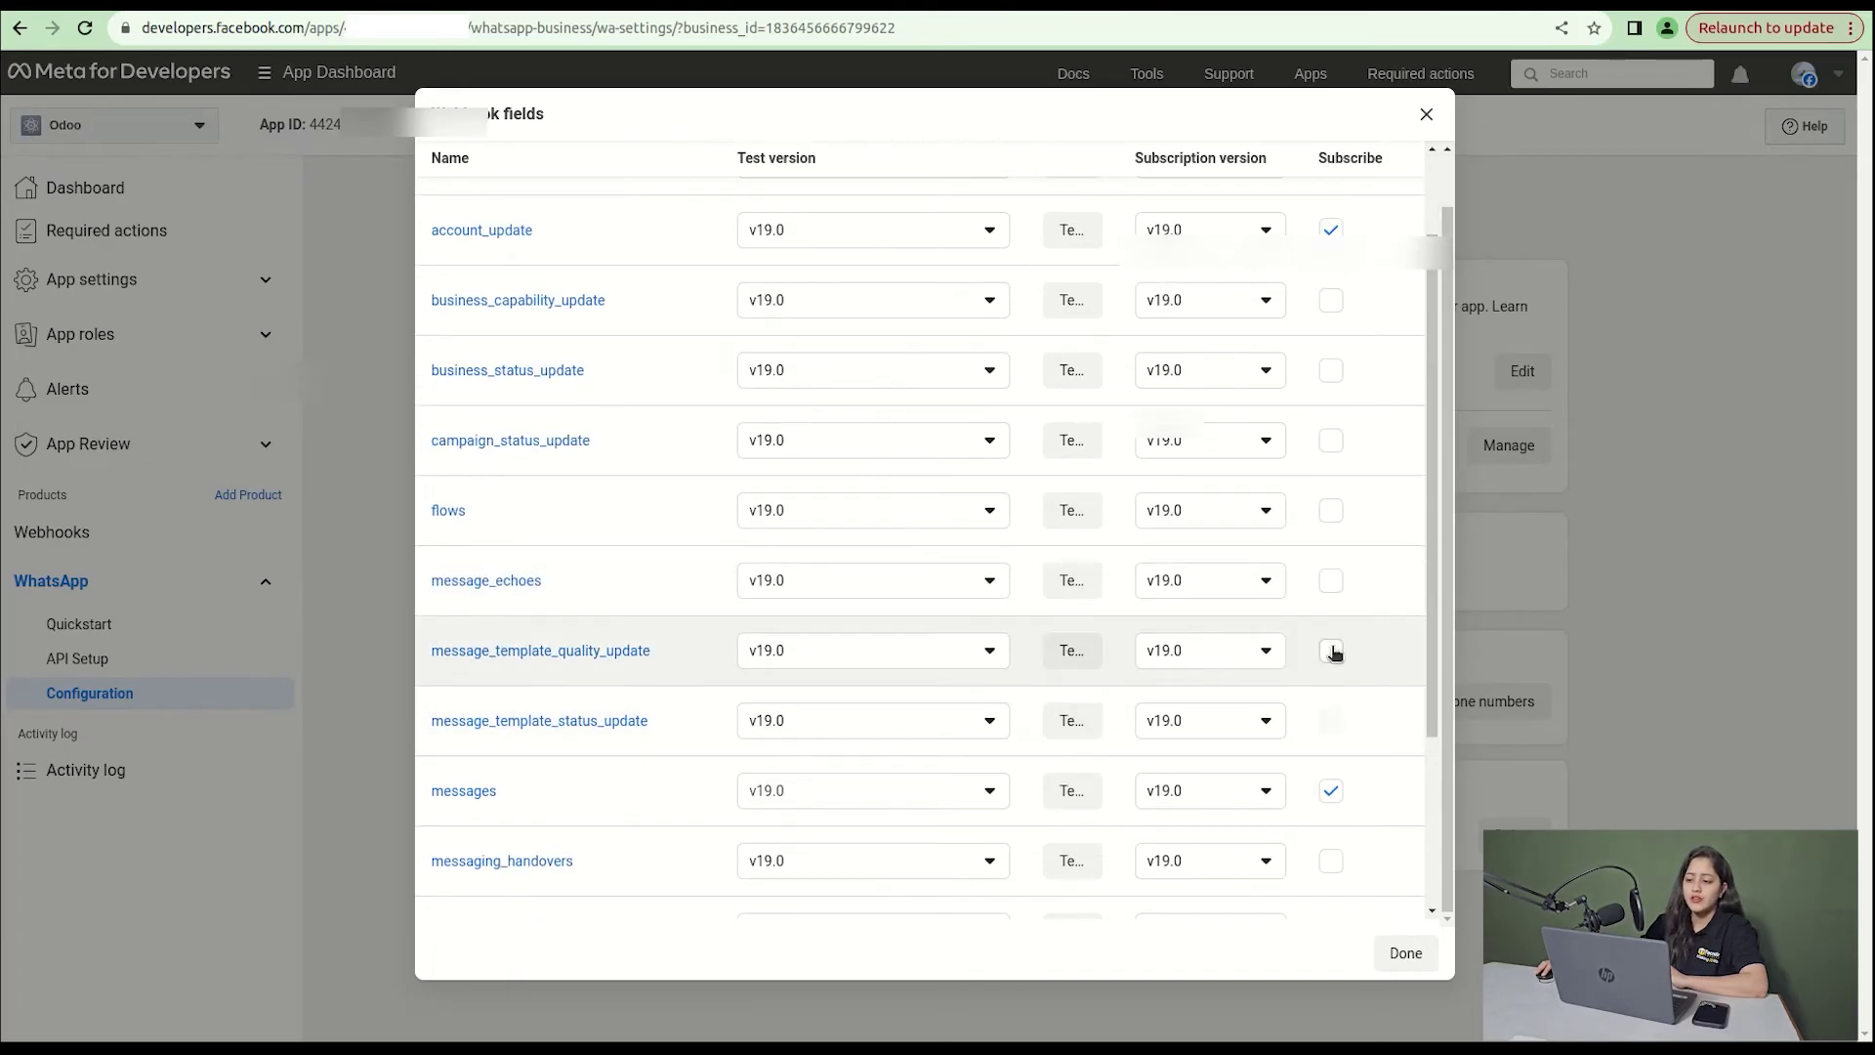
pyautogui.click(1331, 651)
pyautogui.click(1331, 721)
pyautogui.scroll(-2, 1307, 816)
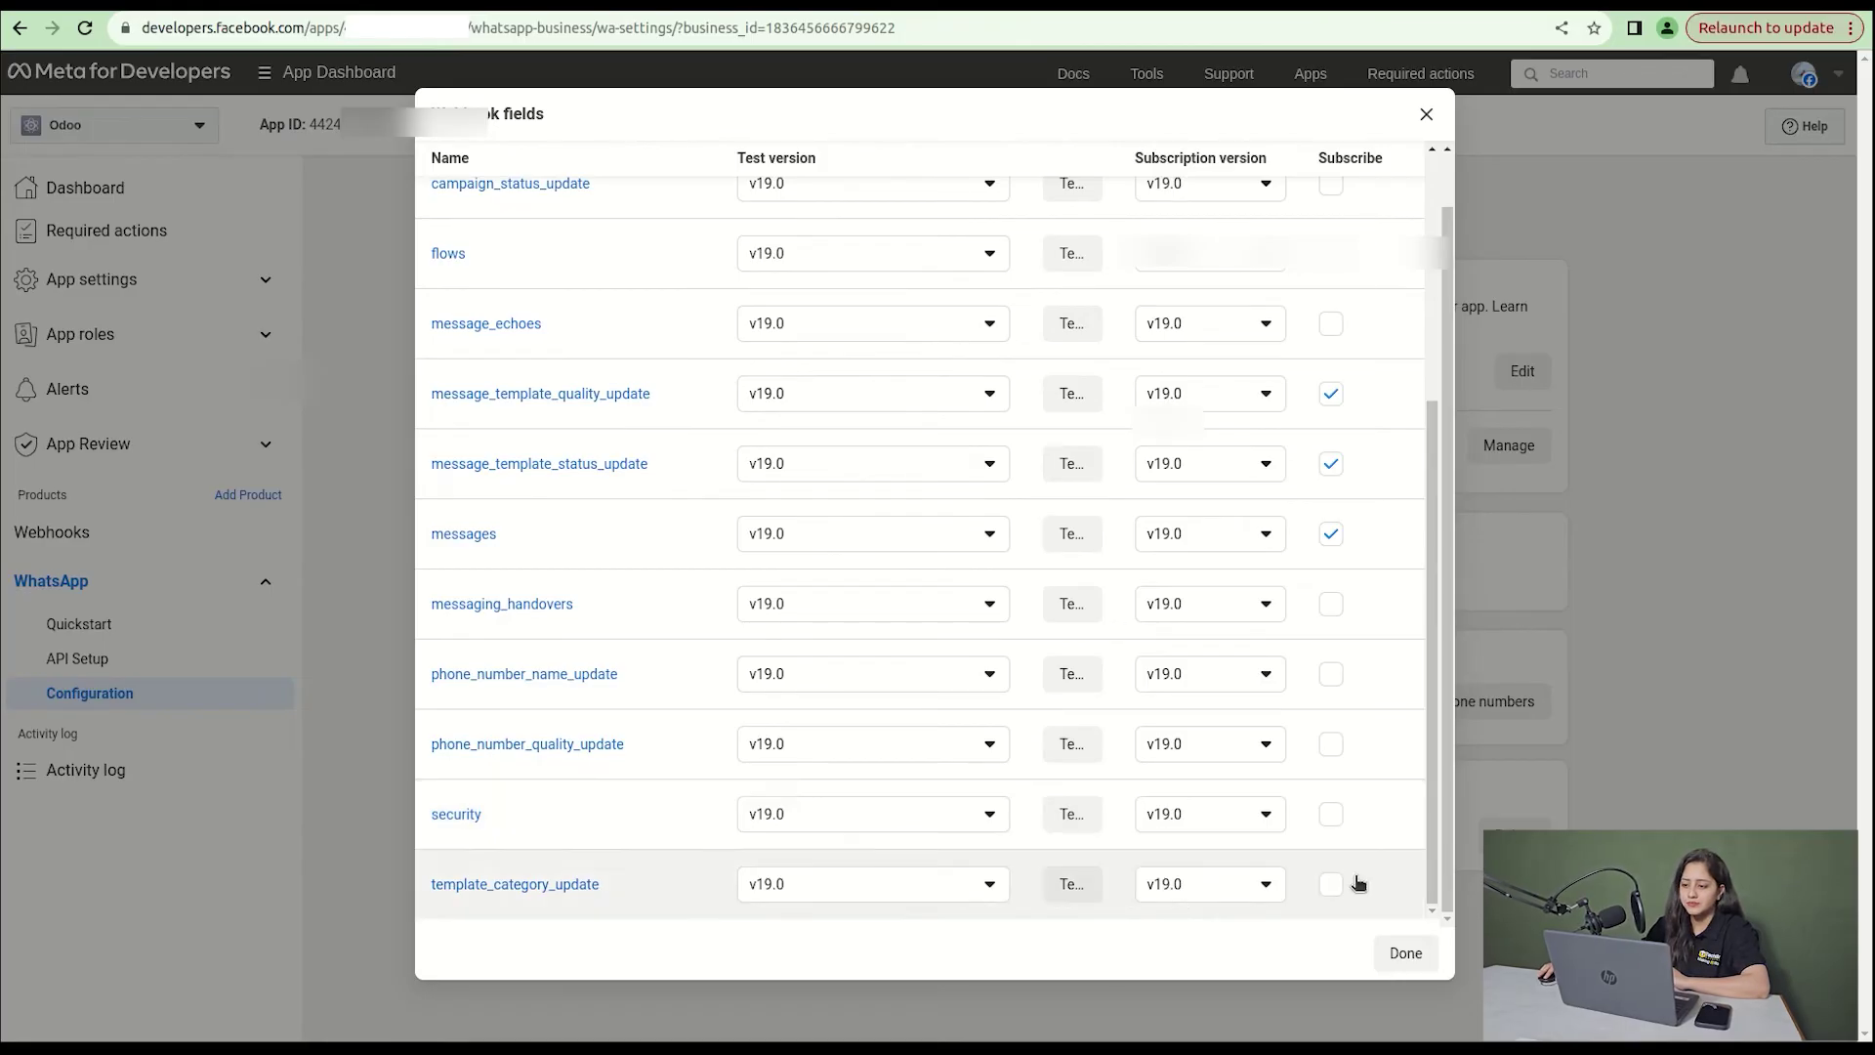
pyautogui.click(1406, 953)
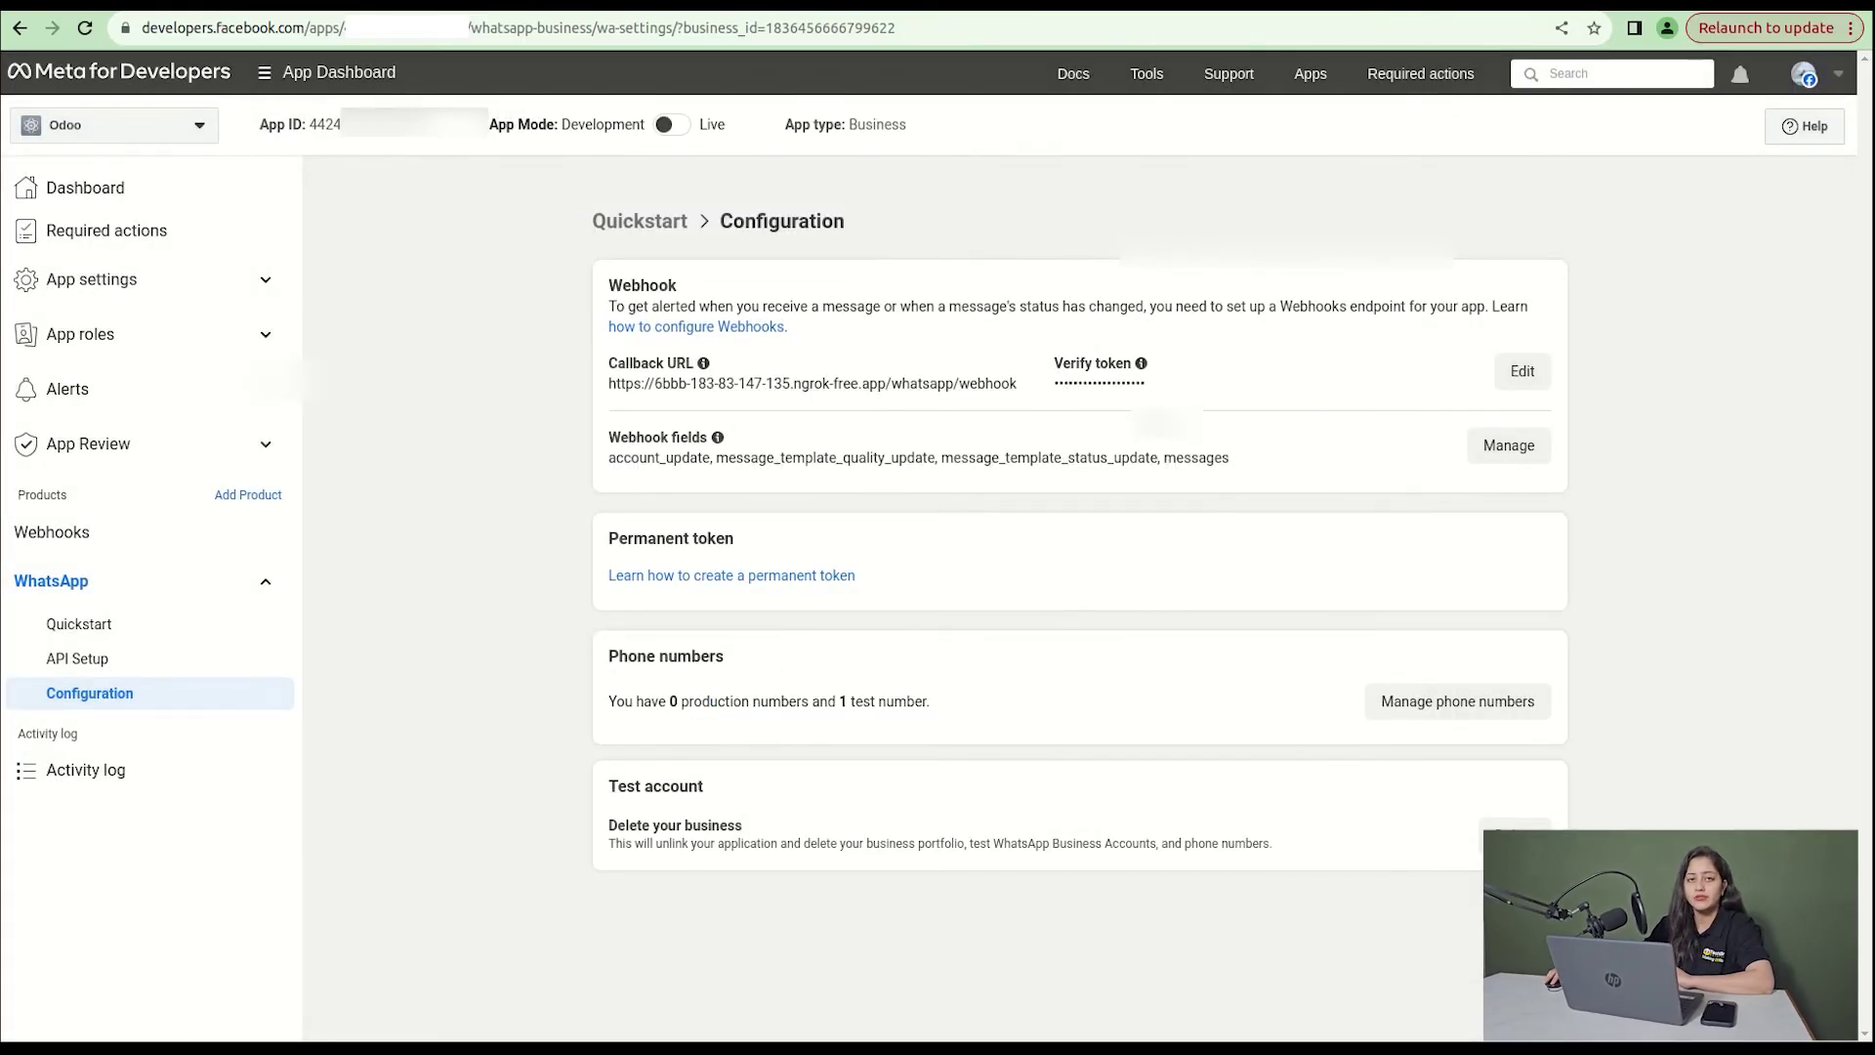
# Sync templates from Meta and reload the Odoo WhatsApp Test account to show 1 template.
pyautogui.click(85, 660)
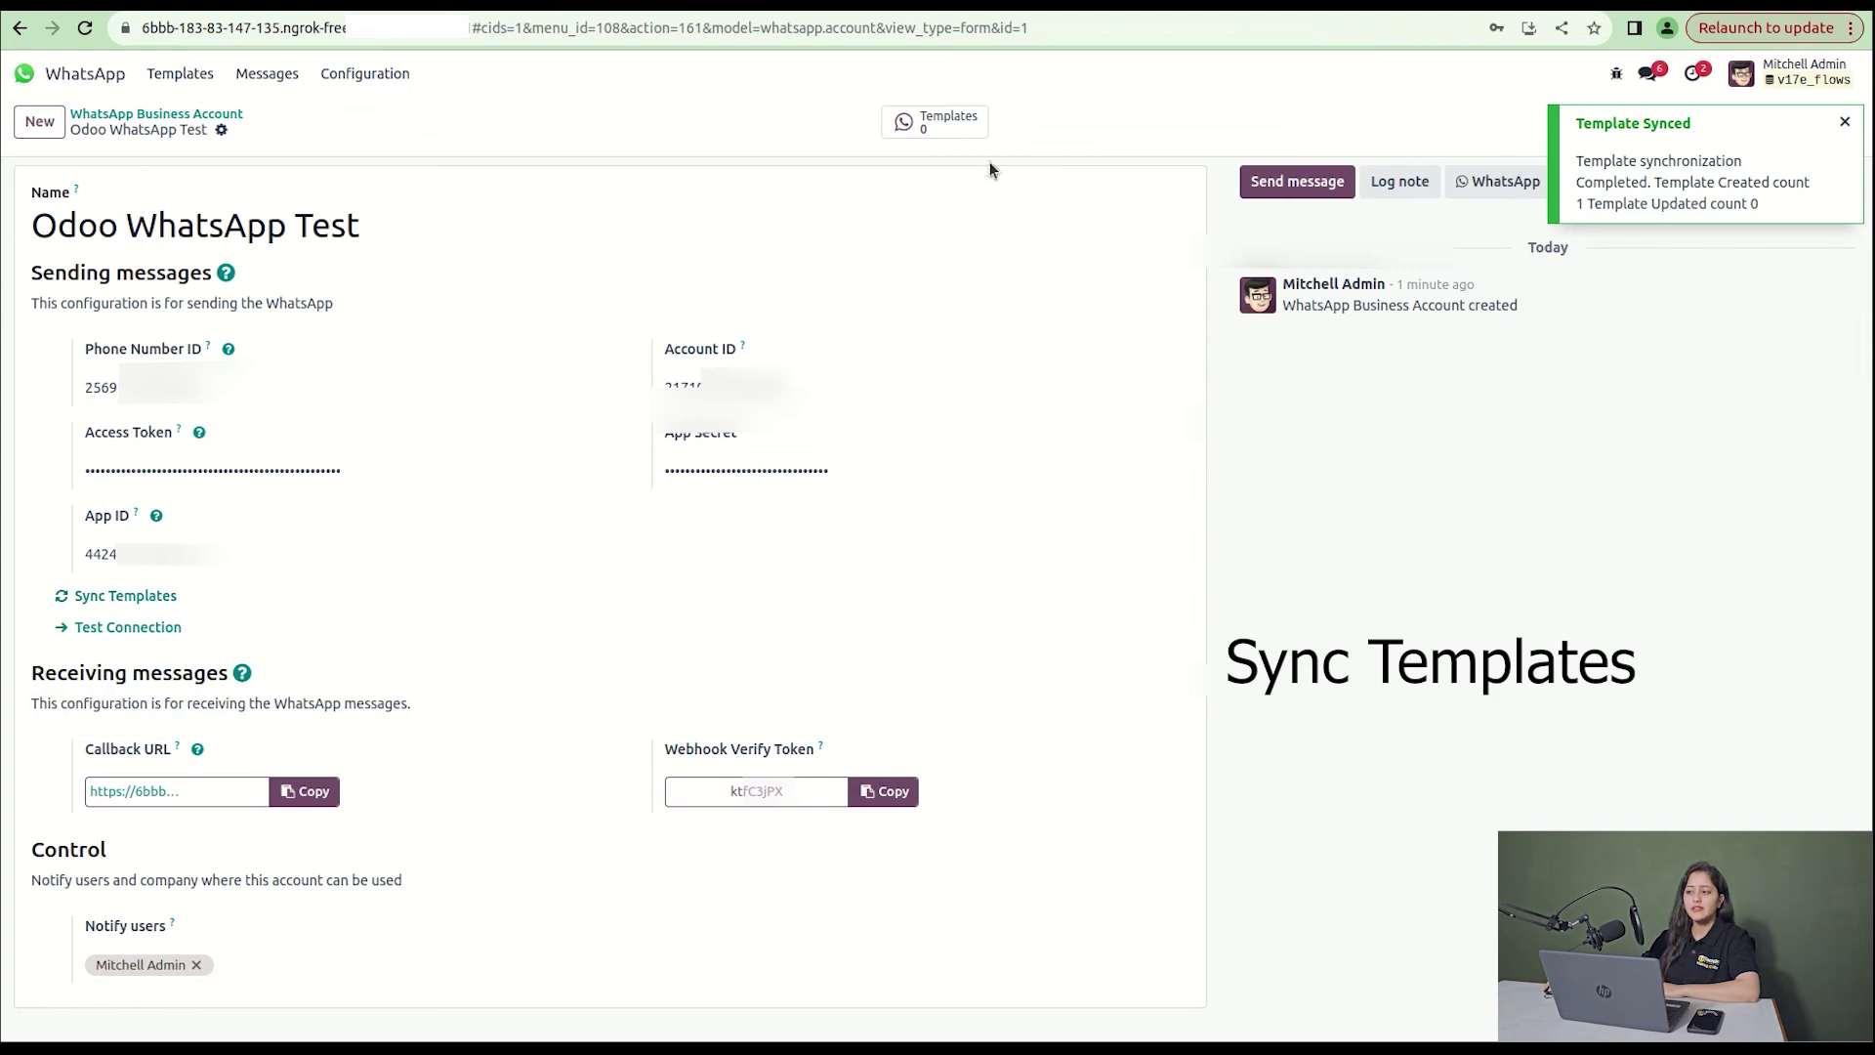
pyautogui.click(86, 28)
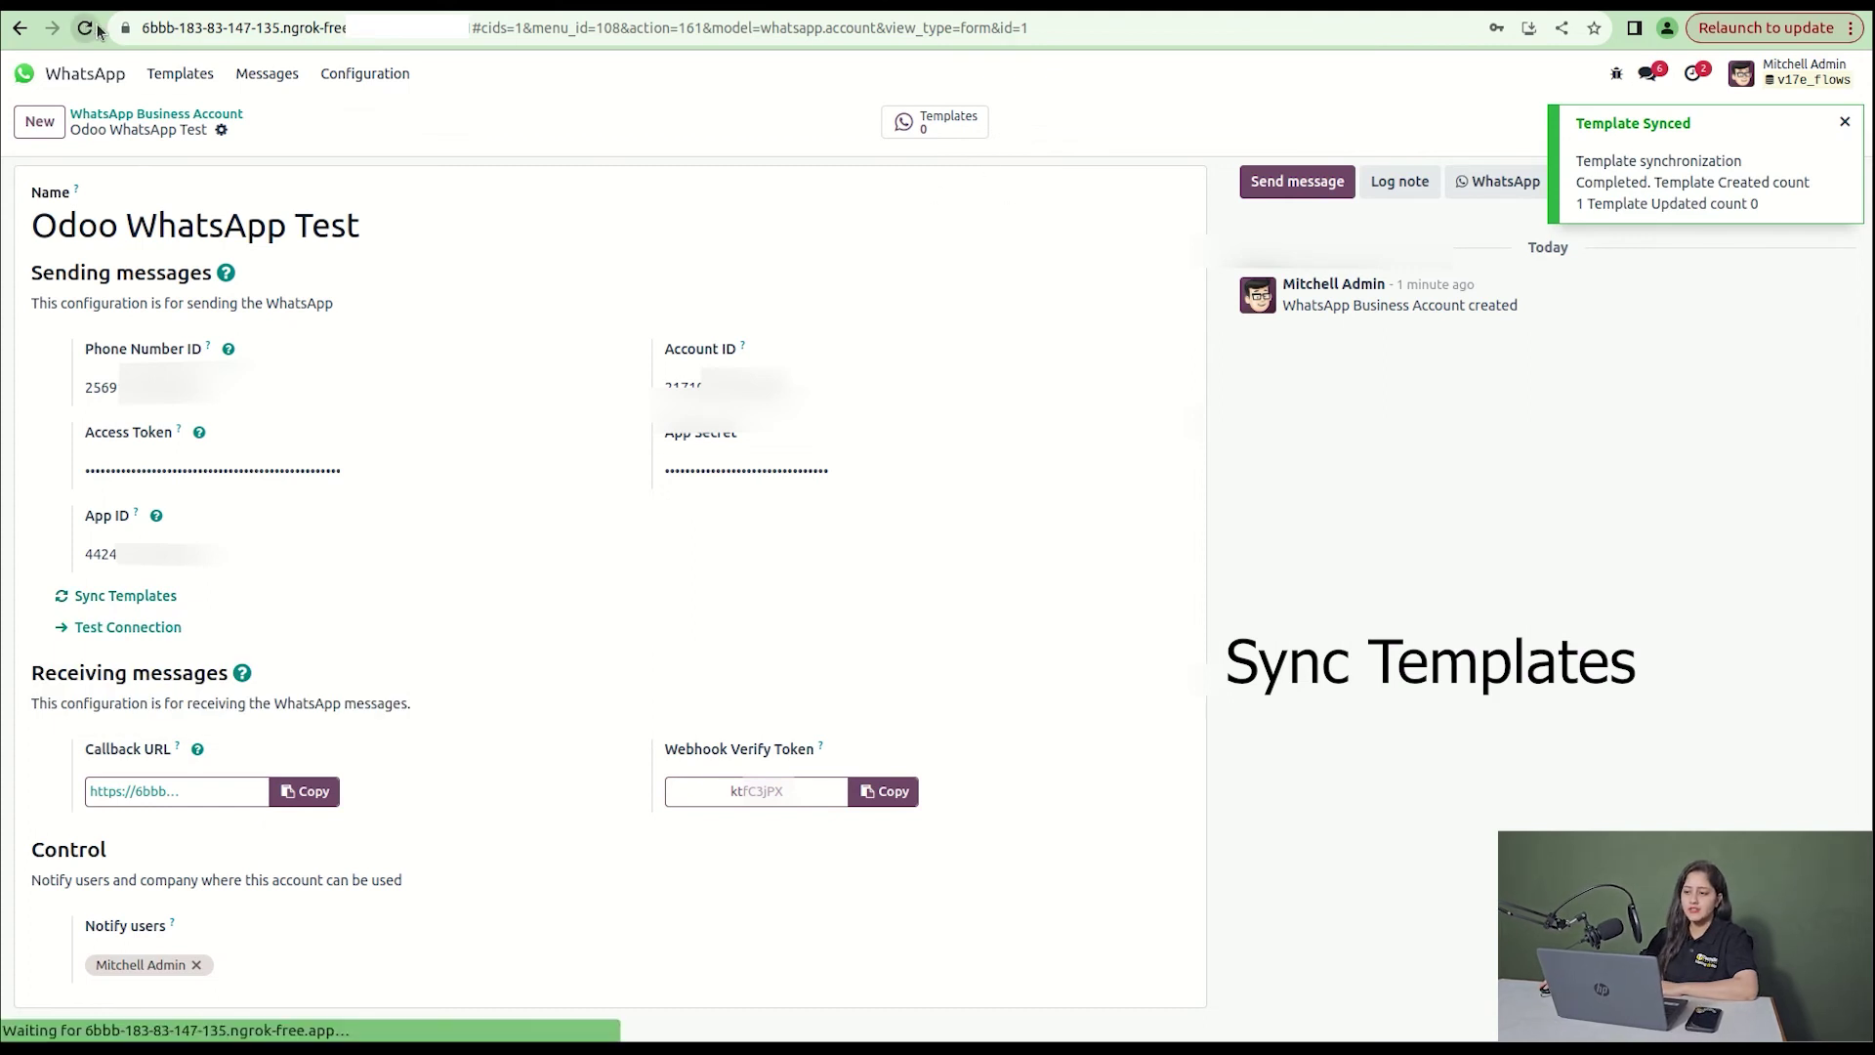
# Confirm the Hello World template is Approved, then reopen the Odoo WhatsApp Test account.
pyautogui.click(916, 134)
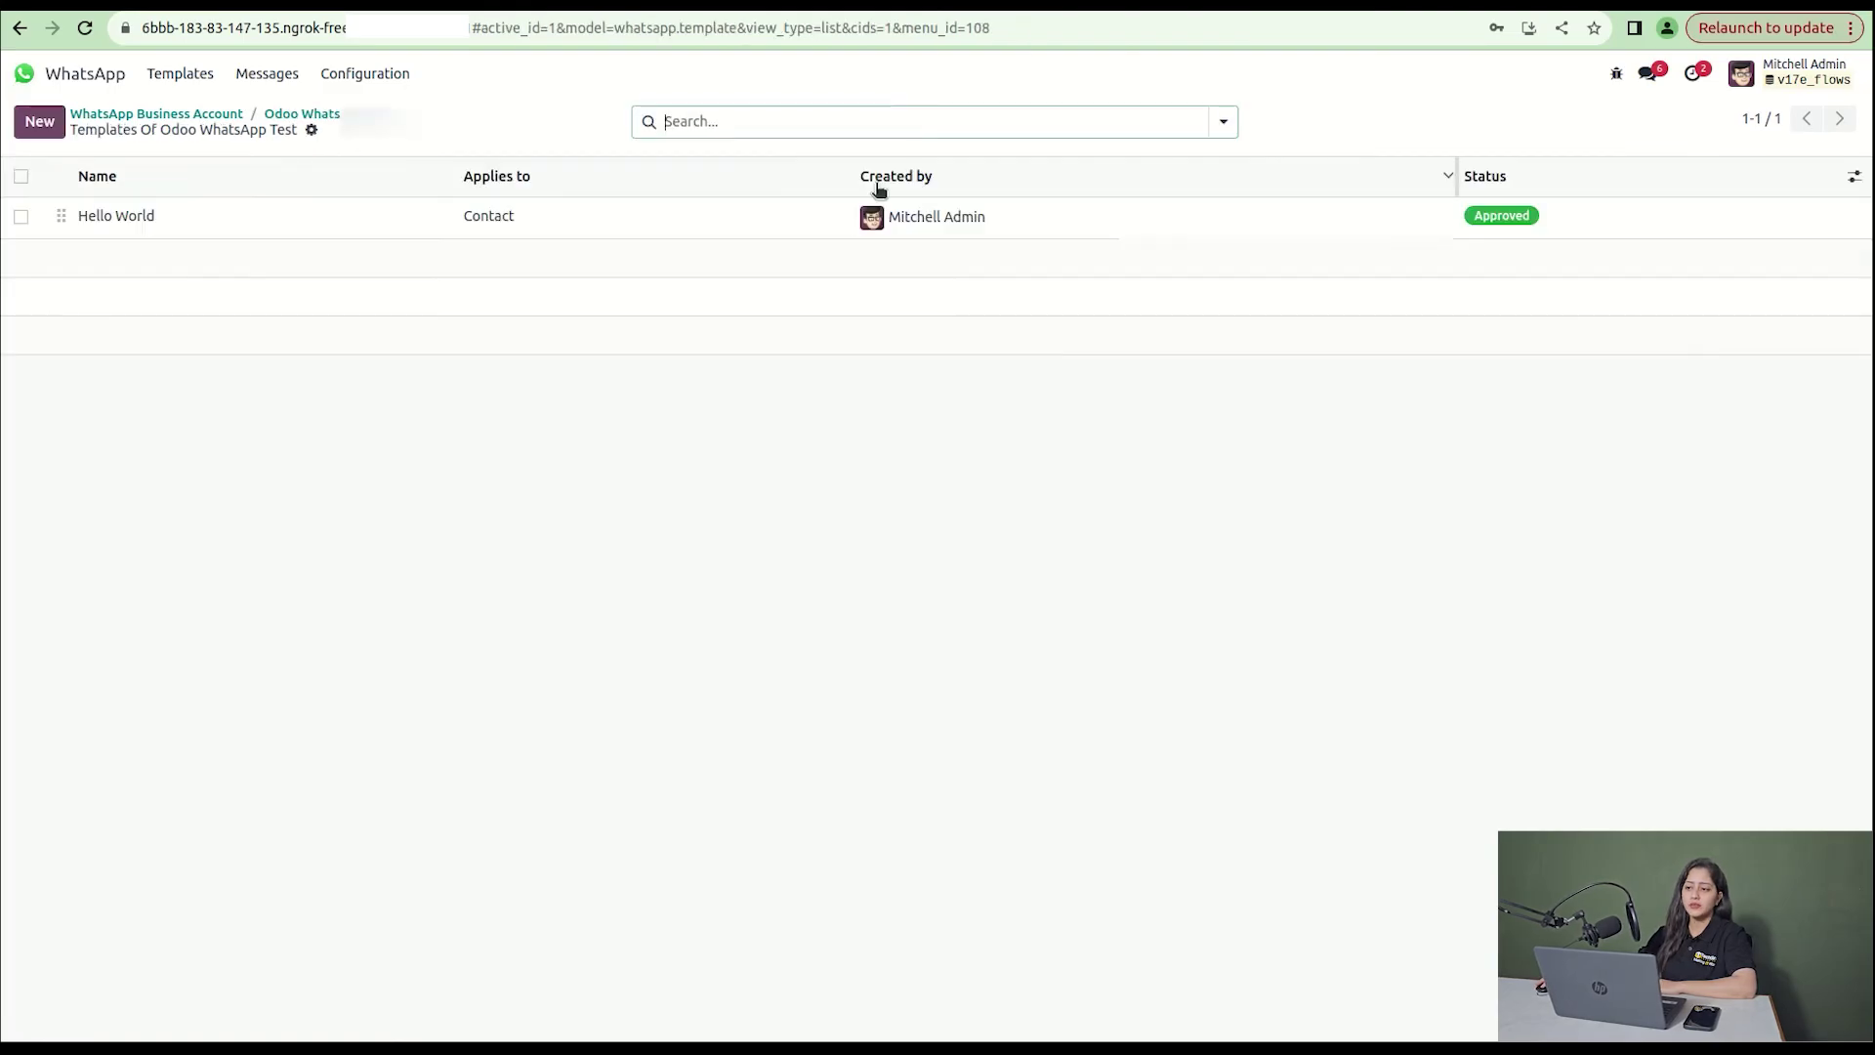
pyautogui.click(442, 223)
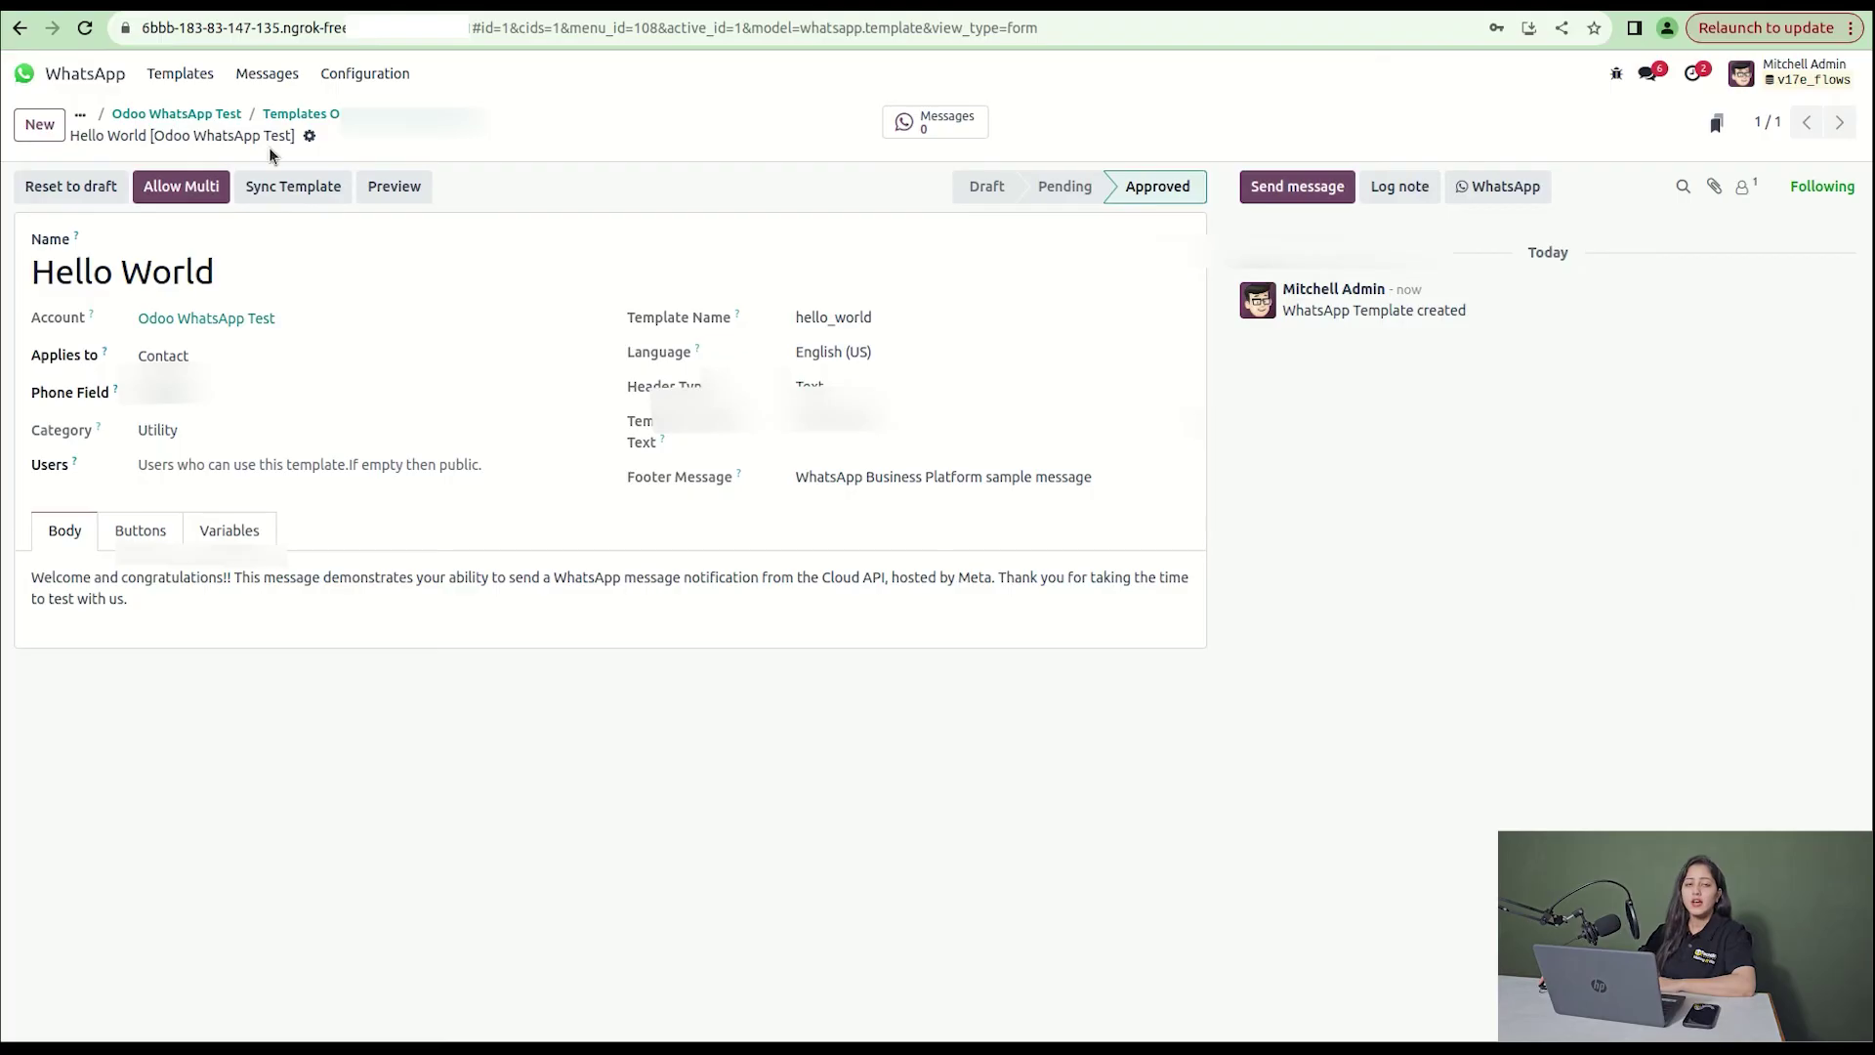
pyautogui.click(301, 115)
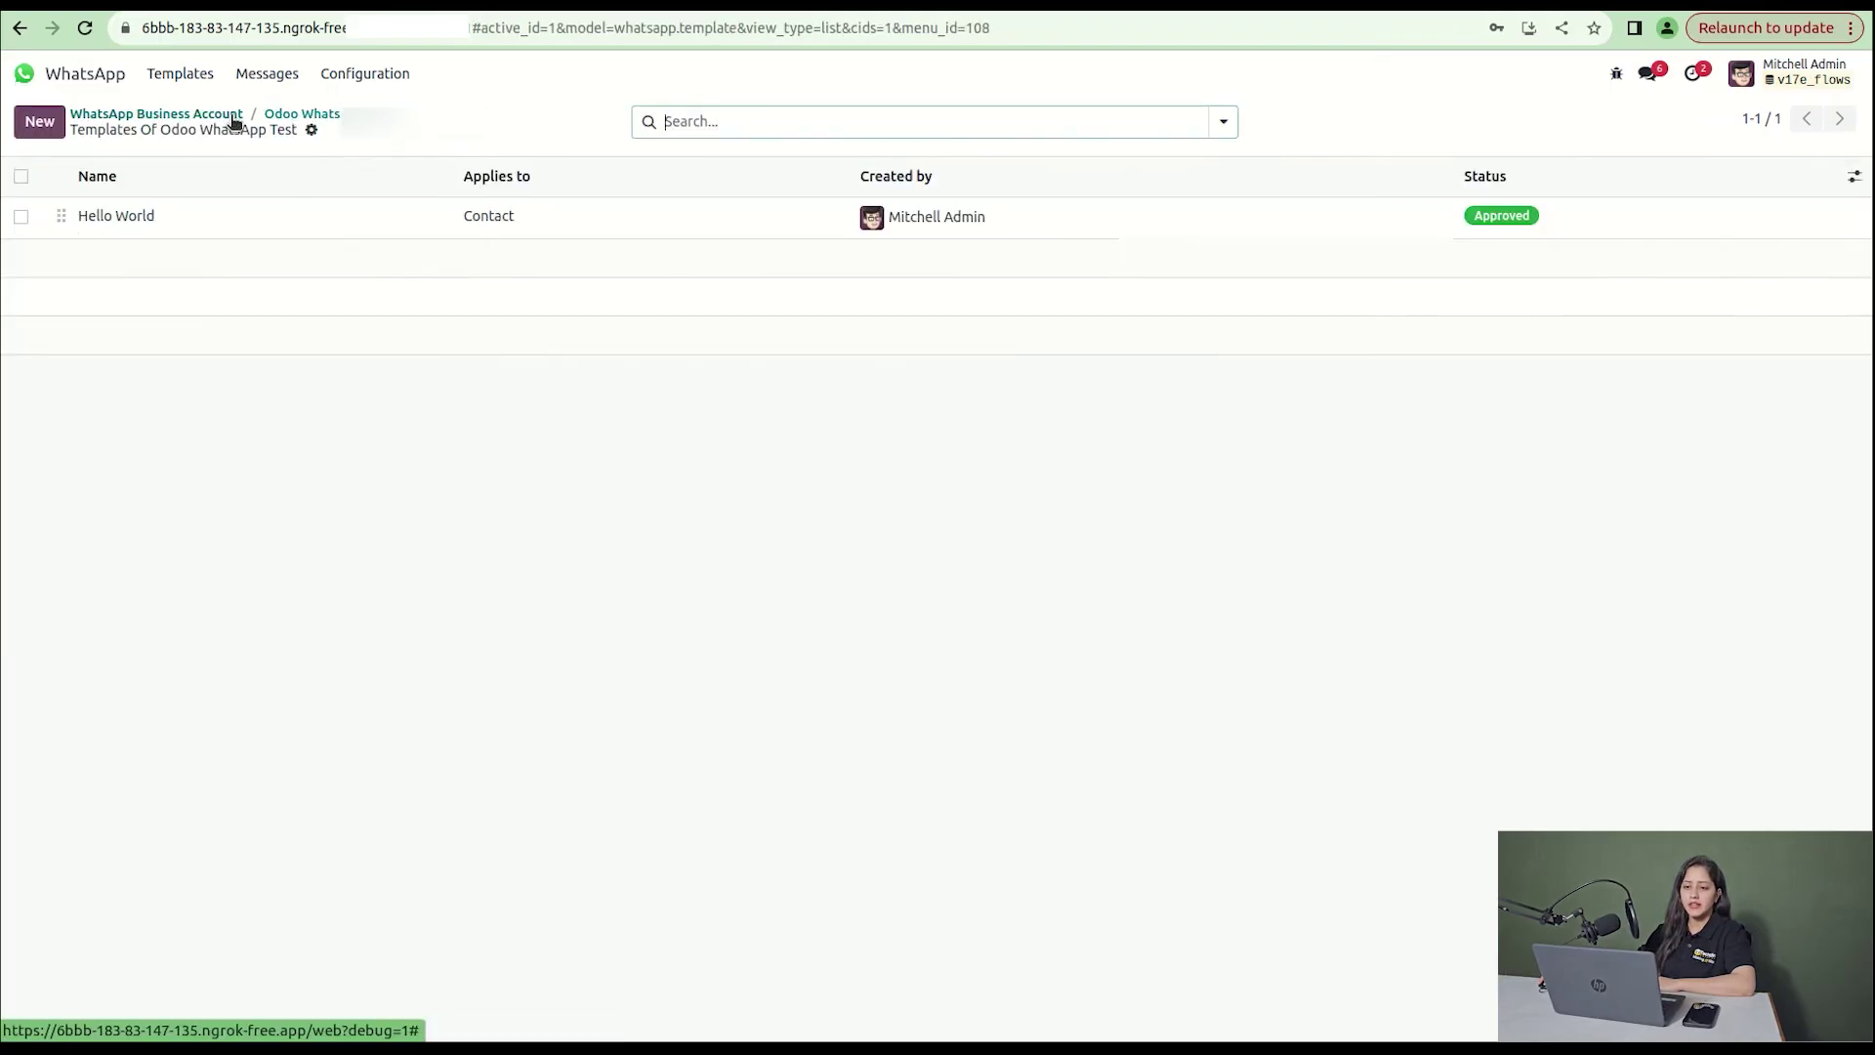
pyautogui.click(206, 116)
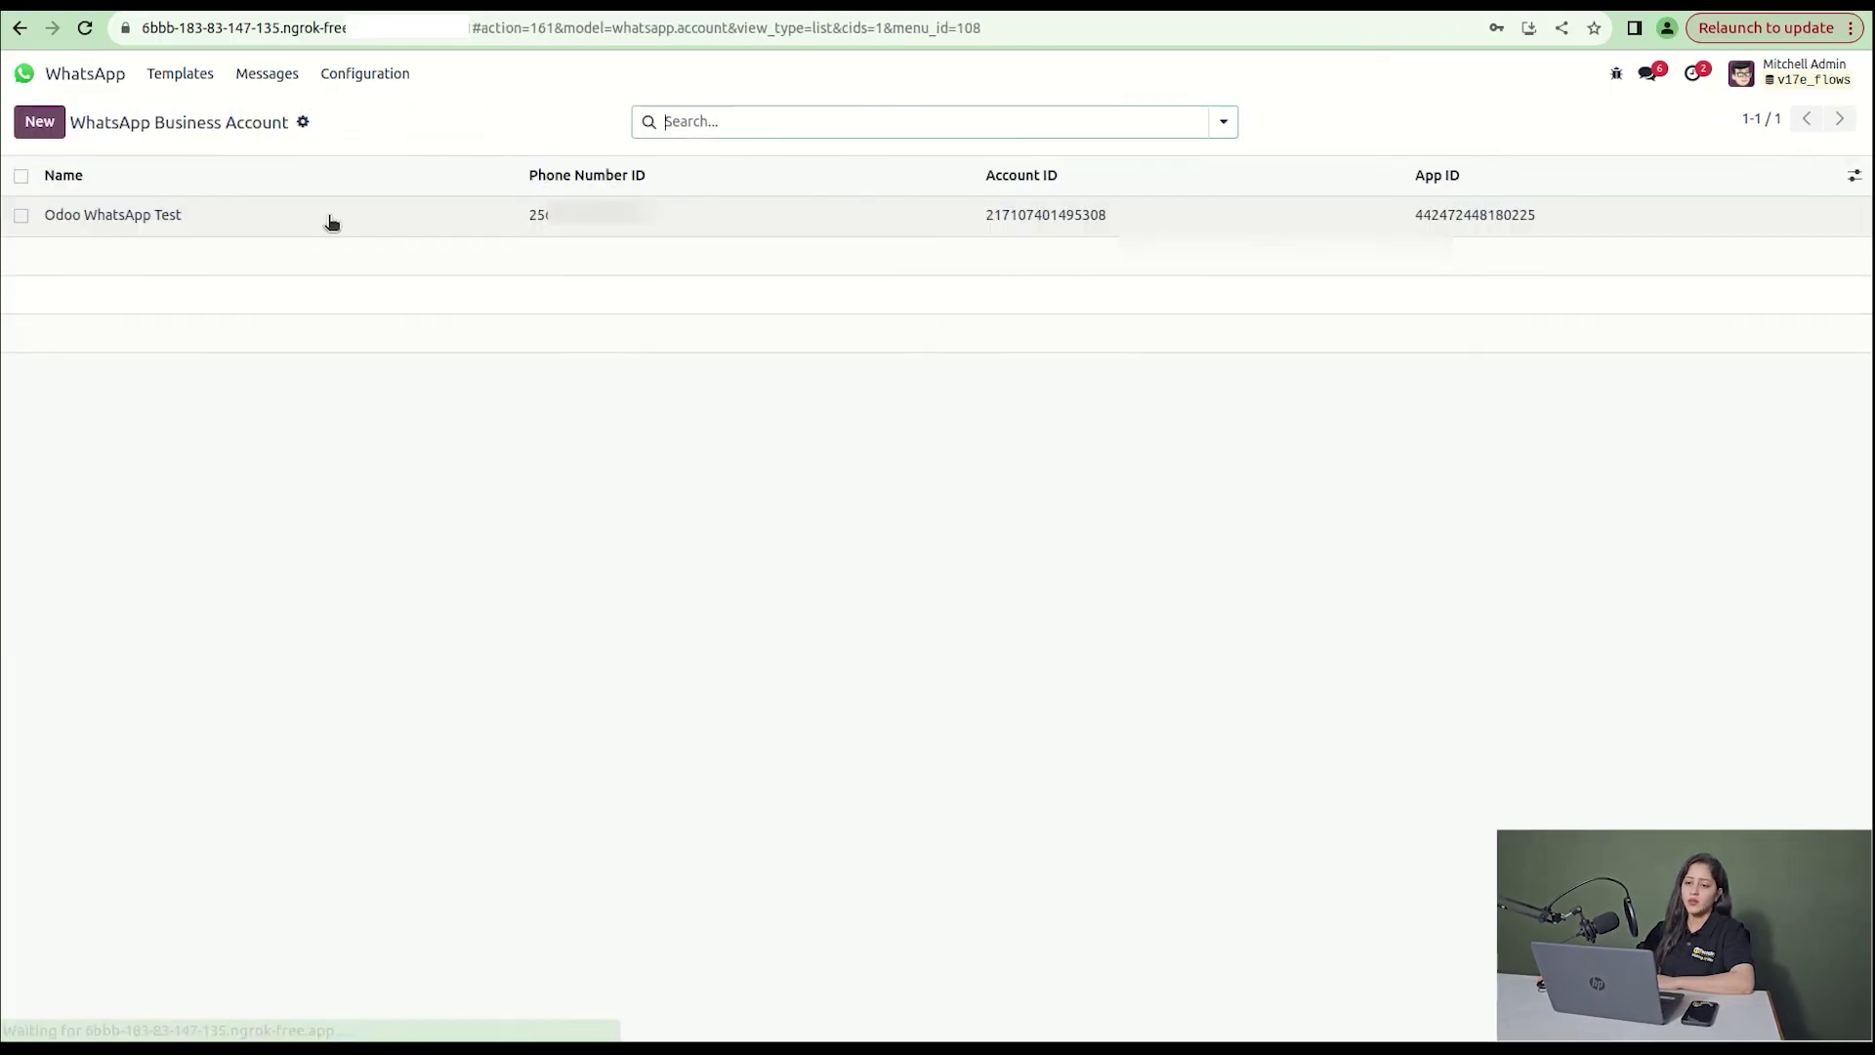
pyautogui.click(327, 217)
# On Meta API Setup, add an India +91 recipient number and confirm it with the verification code.
pyautogui.click(840, 6)
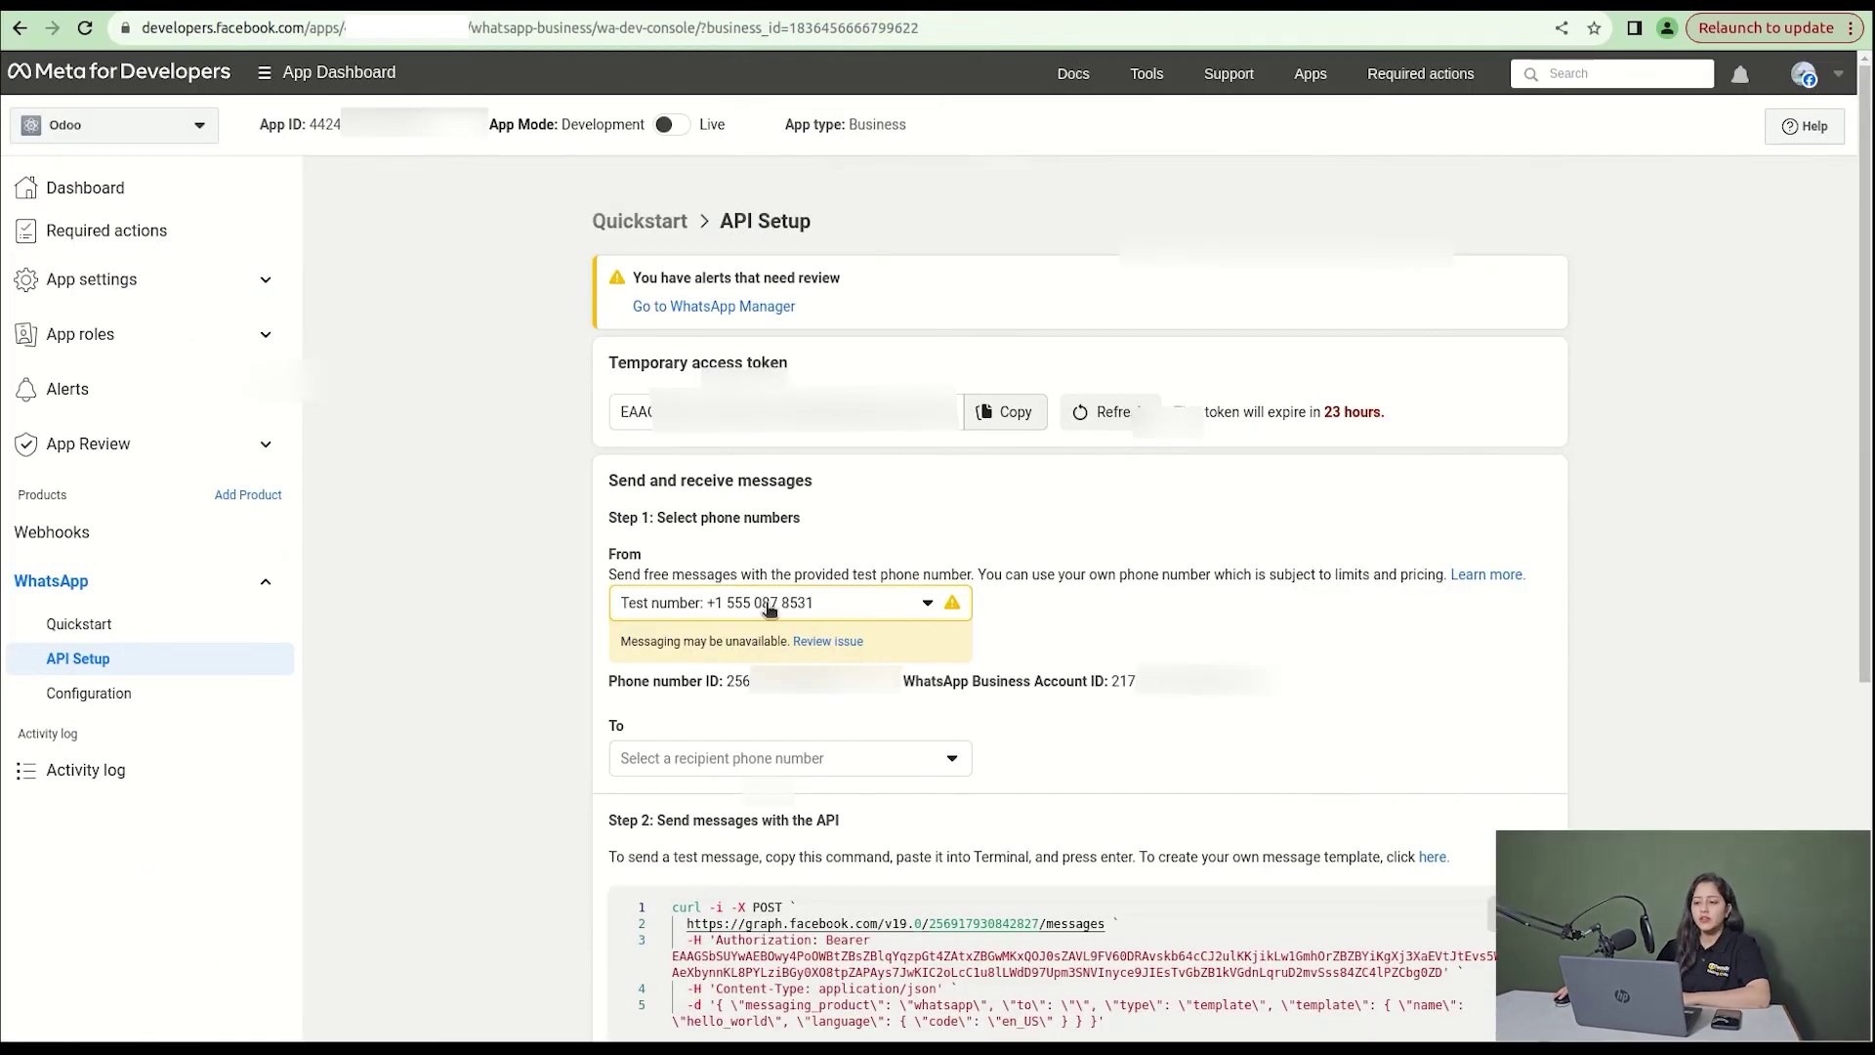
pyautogui.click(937, 757)
pyautogui.click(795, 829)
pyautogui.click(718, 416)
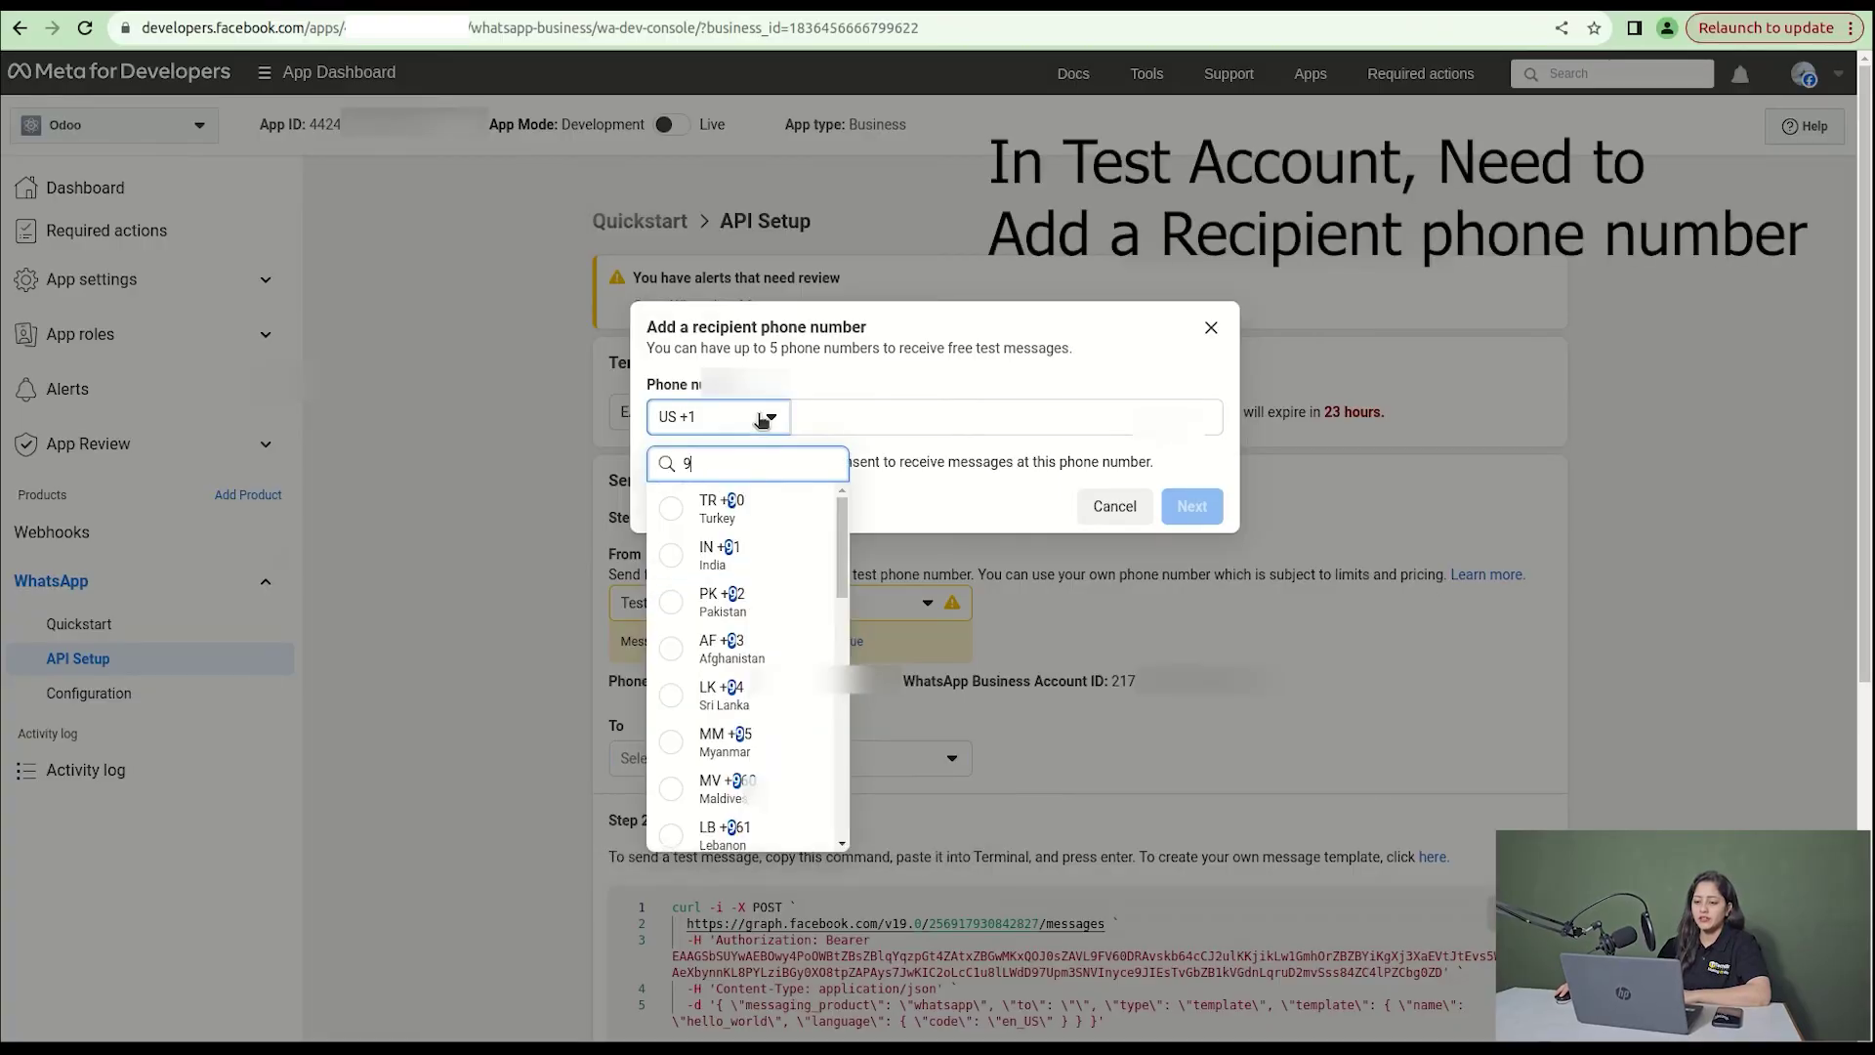
pyautogui.write('91')
pyautogui.click(785, 515)
pyautogui.write('9000000000')
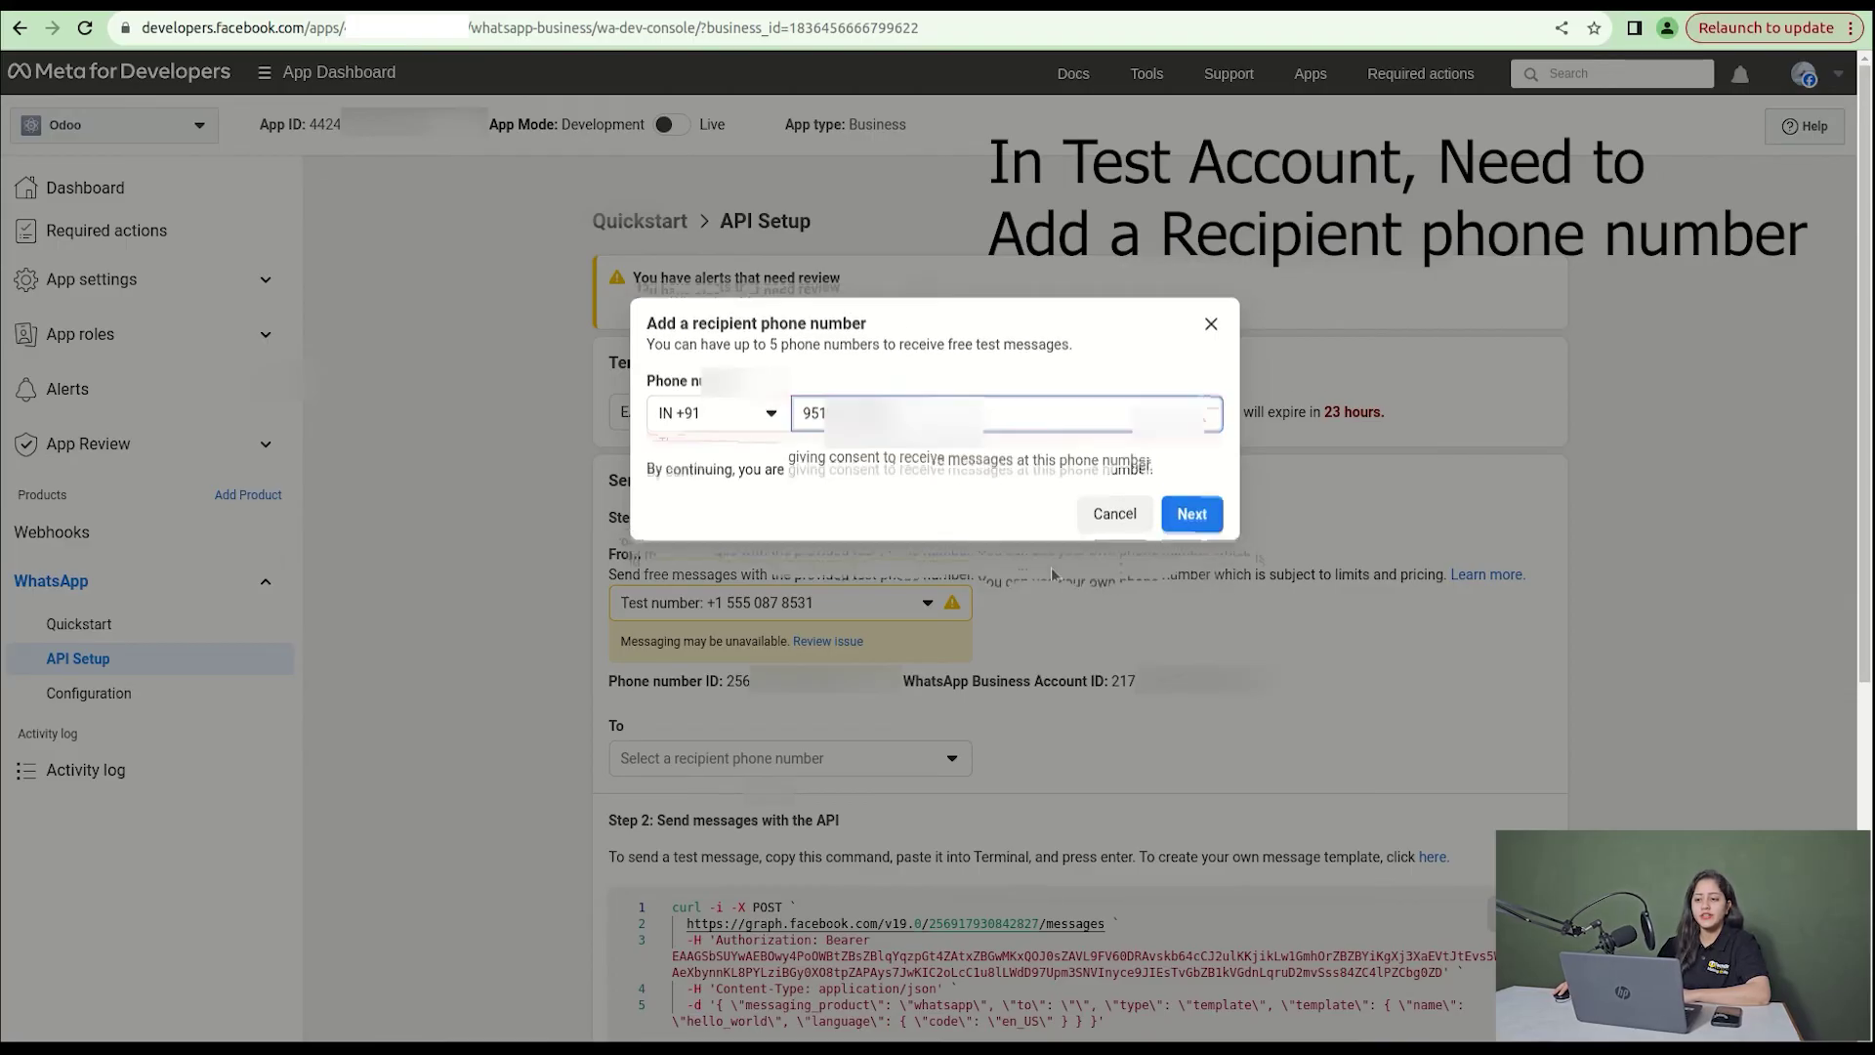
pyautogui.press('Return')
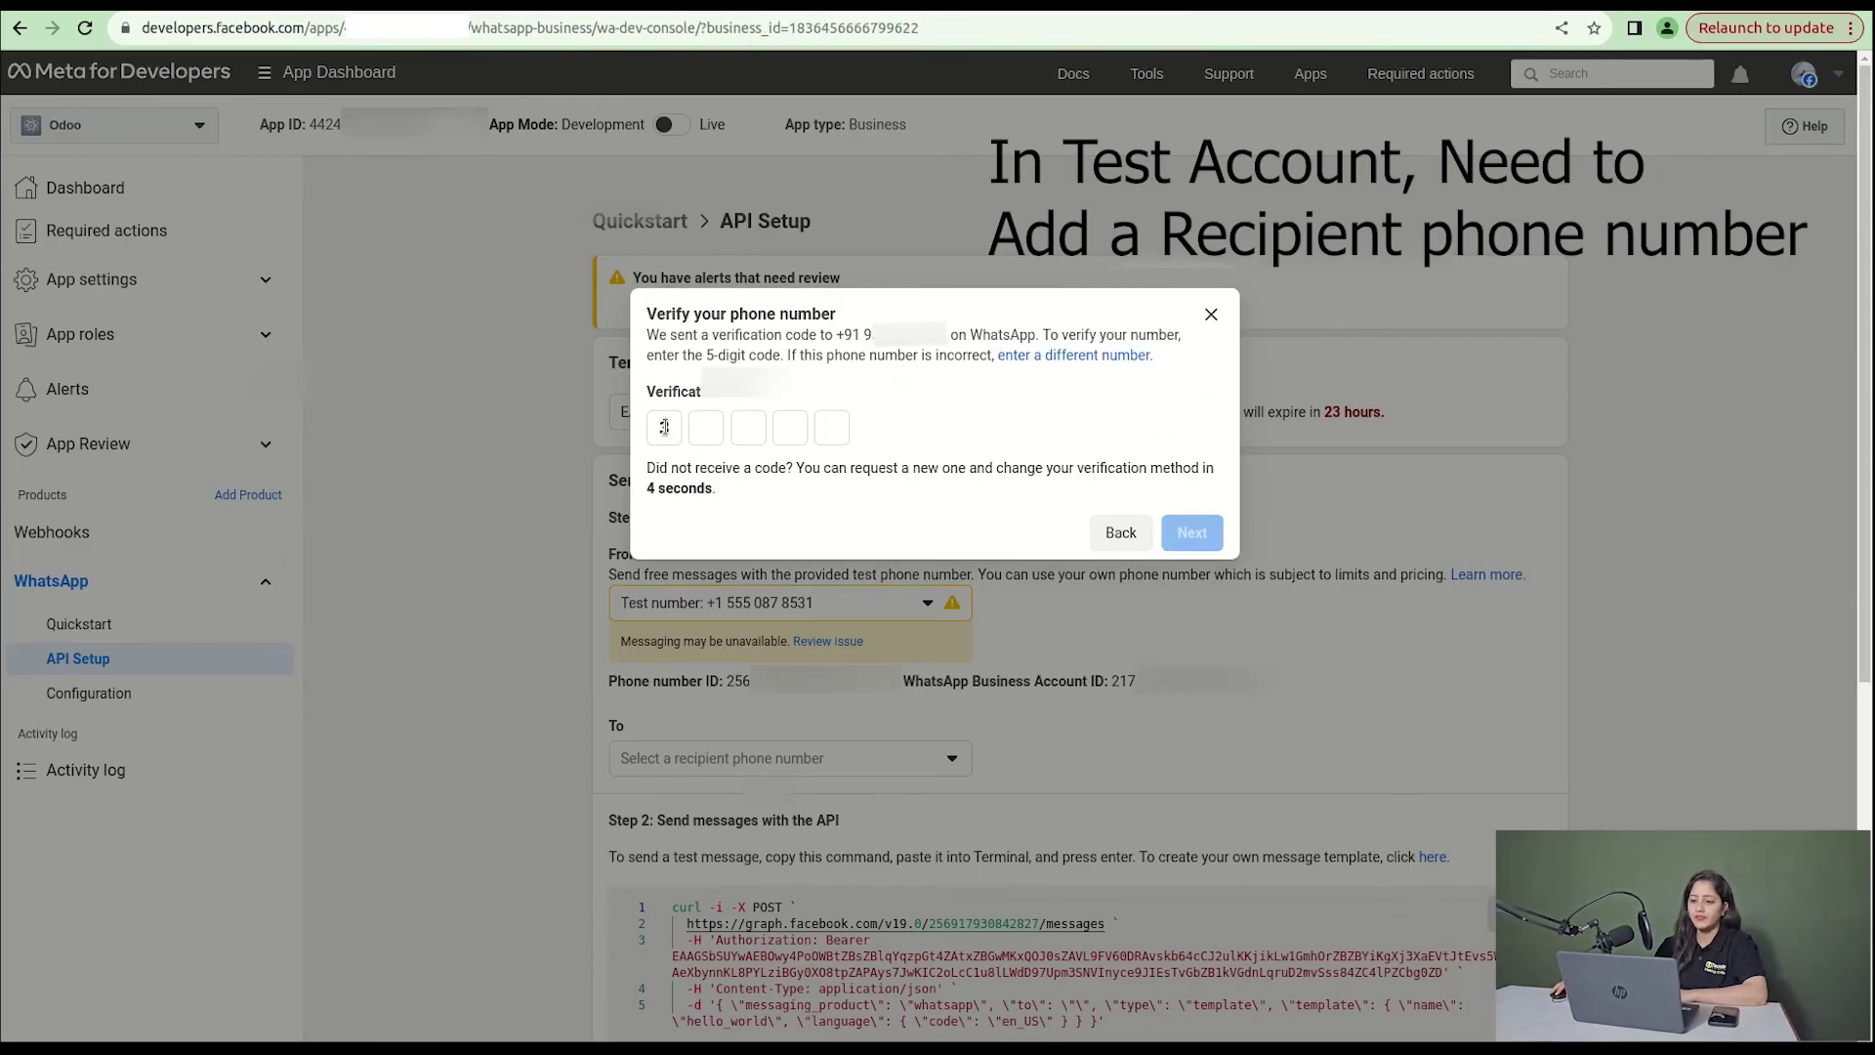
pyautogui.click(1177, 539)
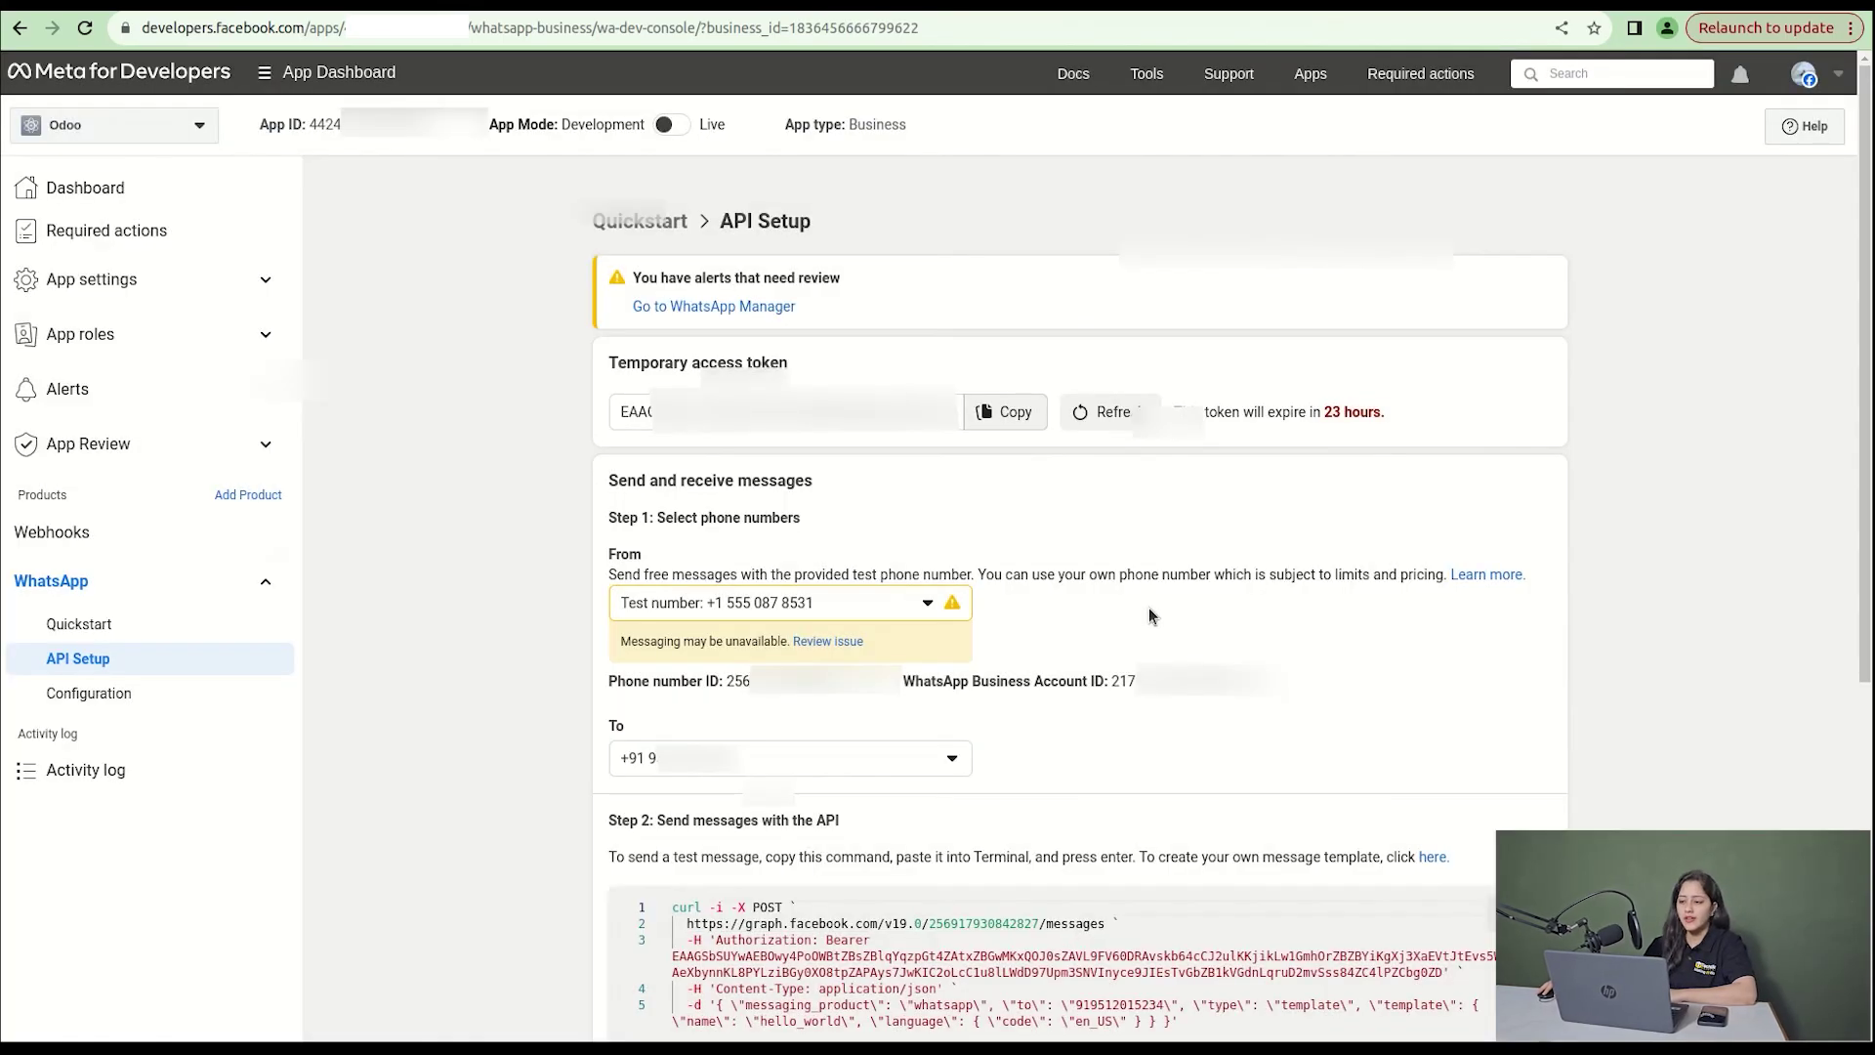
# Send the sample hello_world template message to the verified recipient.
pyautogui.scroll(-2, 929, 888)
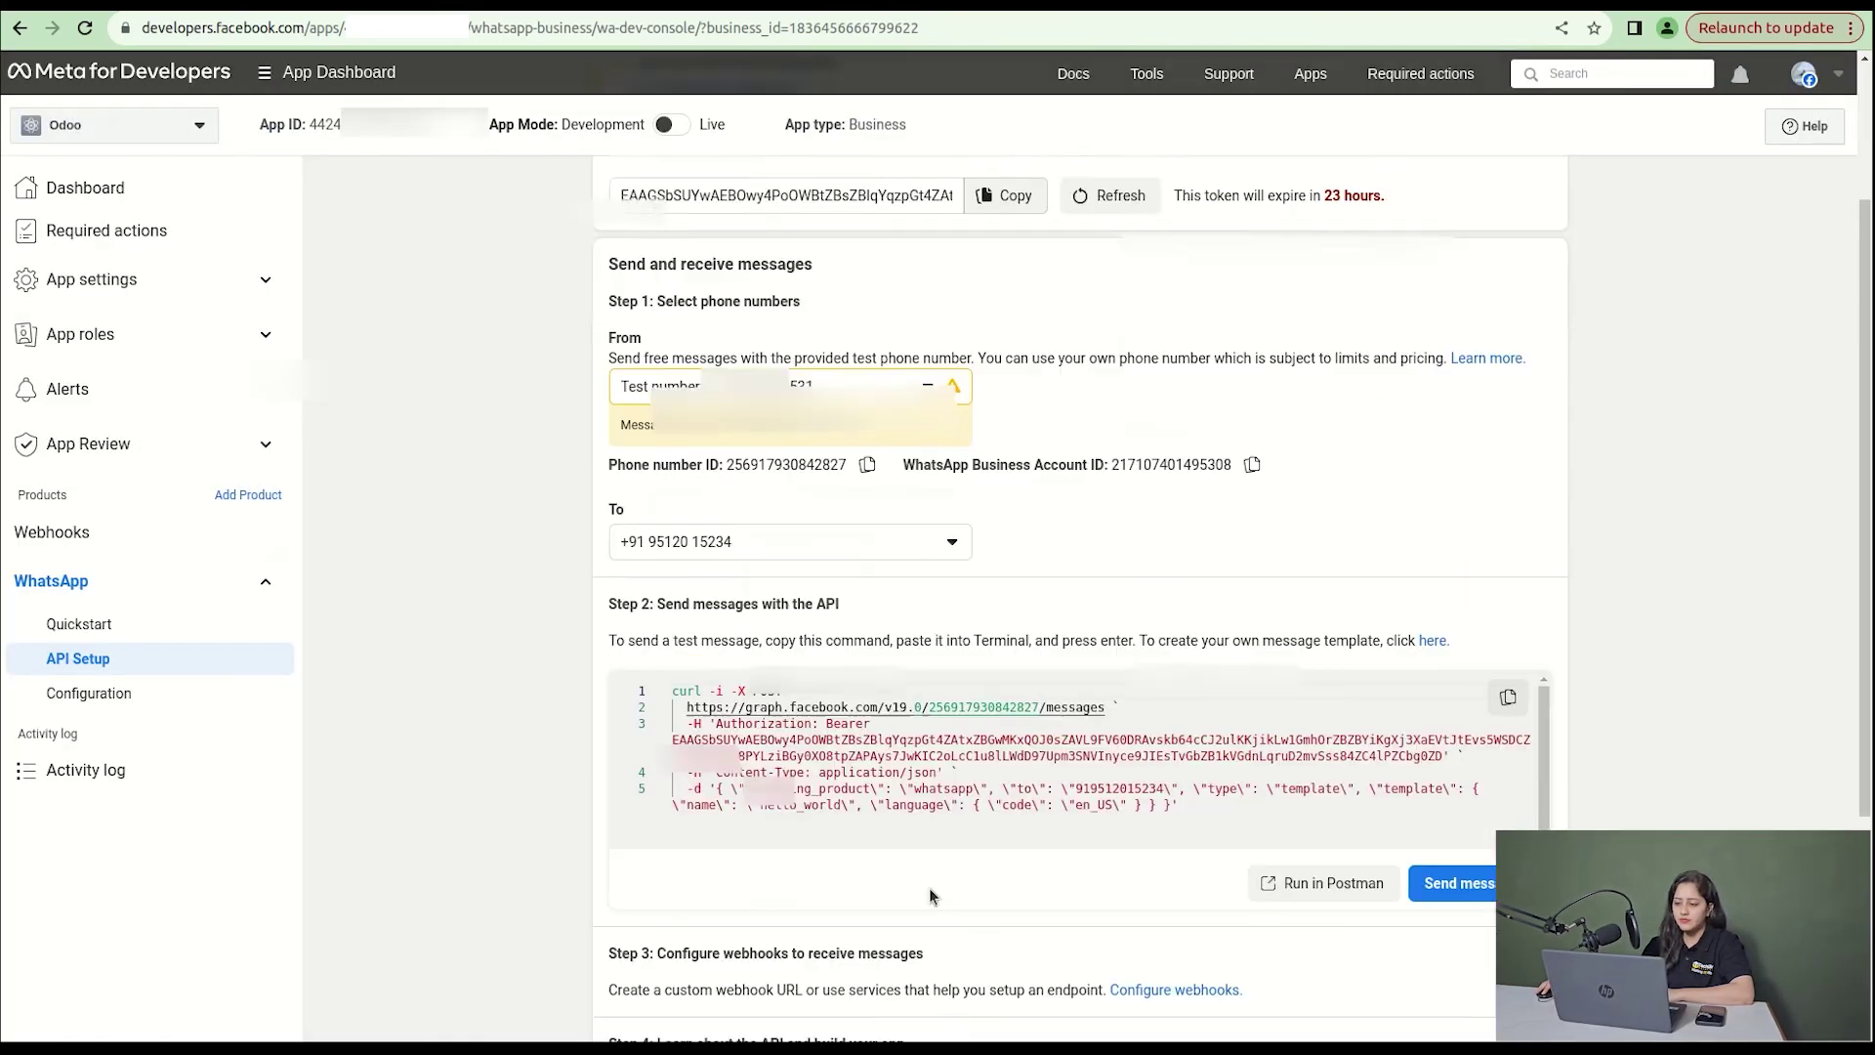
pyautogui.scroll(-2, 929, 888)
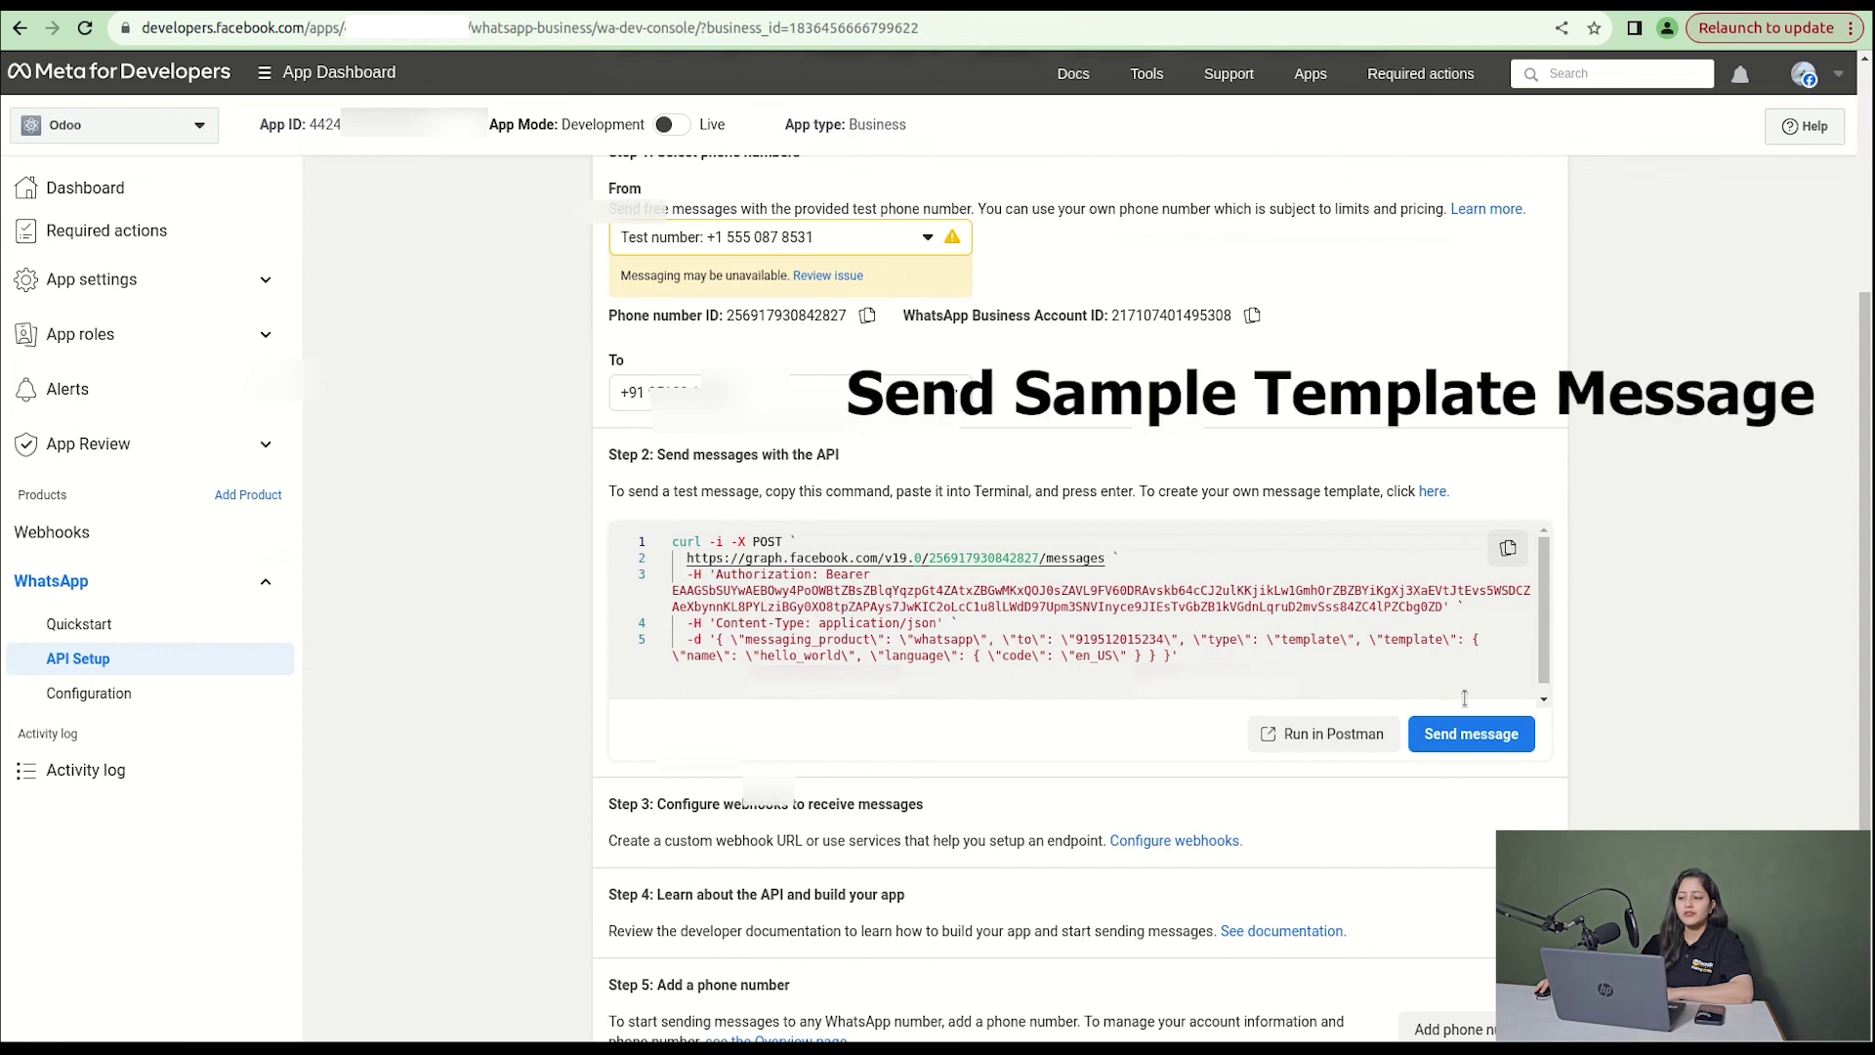
pyautogui.click(1421, 739)
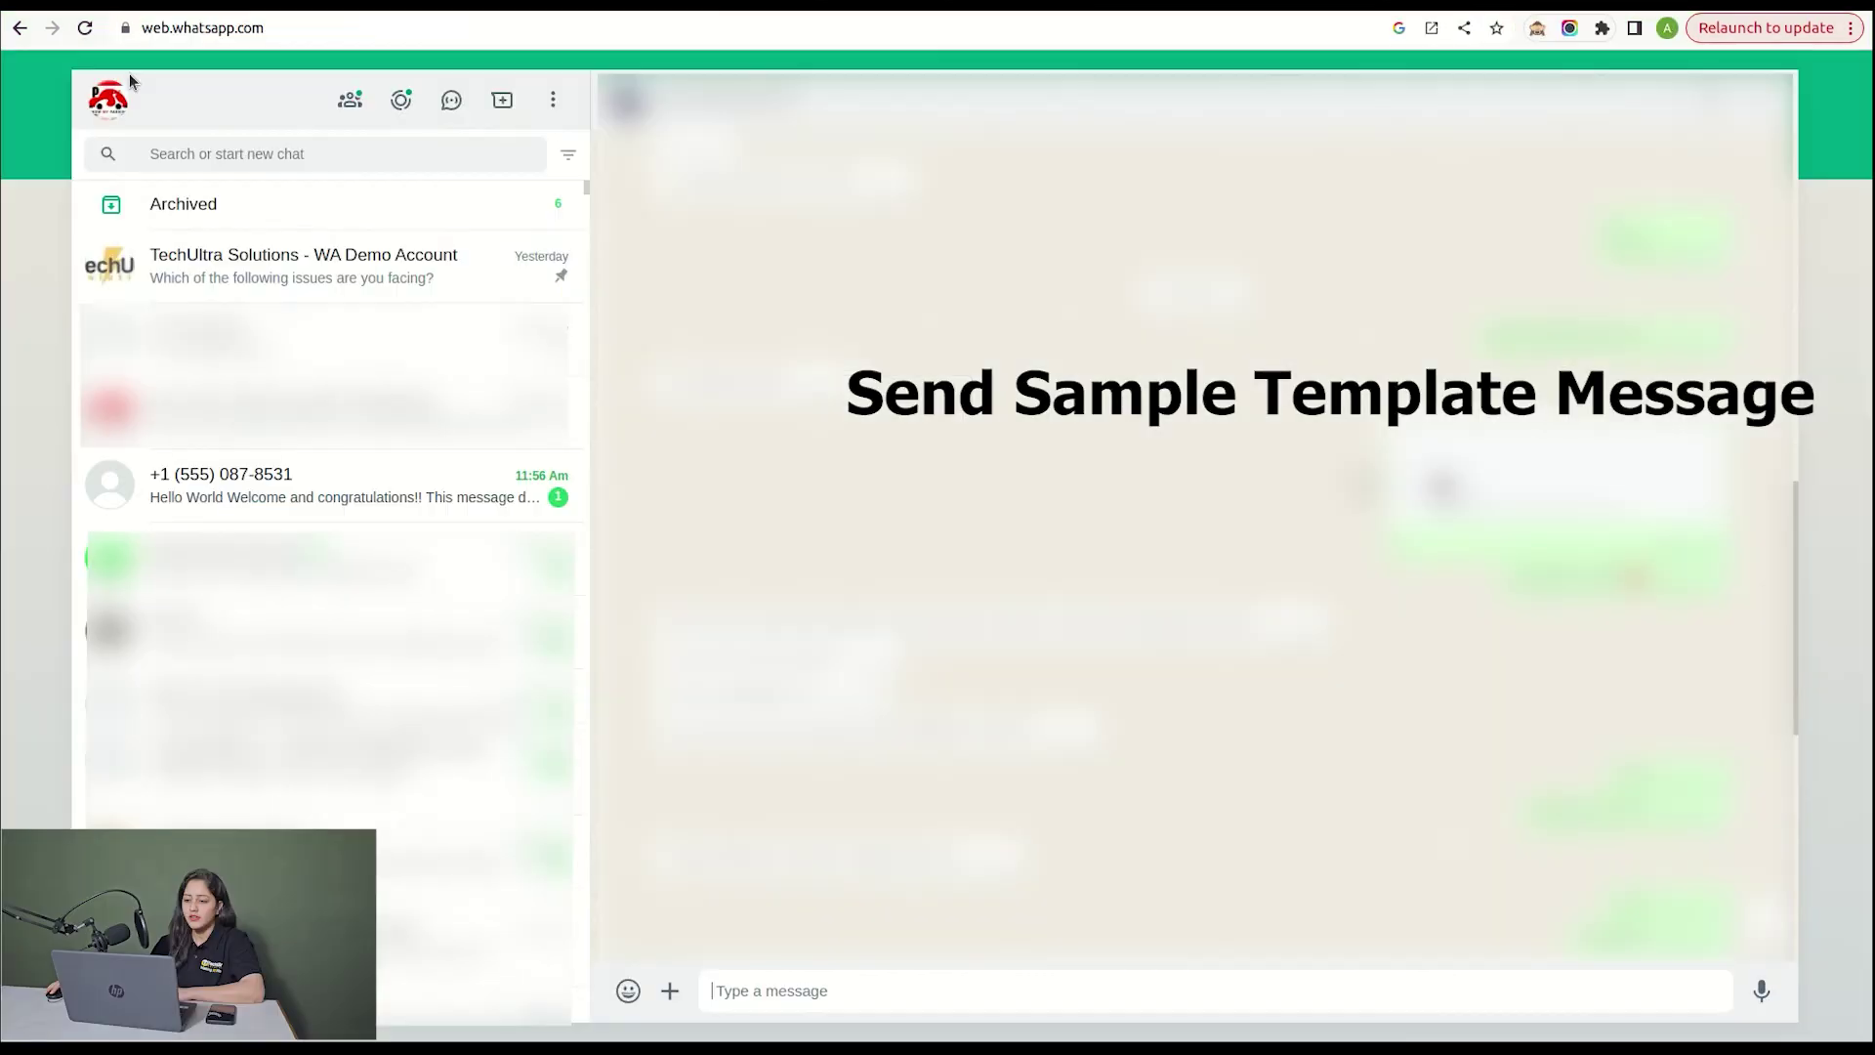
# Open the Meta test number's chat in WhatsApp Web and reply 'Hiii'.
pyautogui.click(289, 285)
pyautogui.click(371, 512)
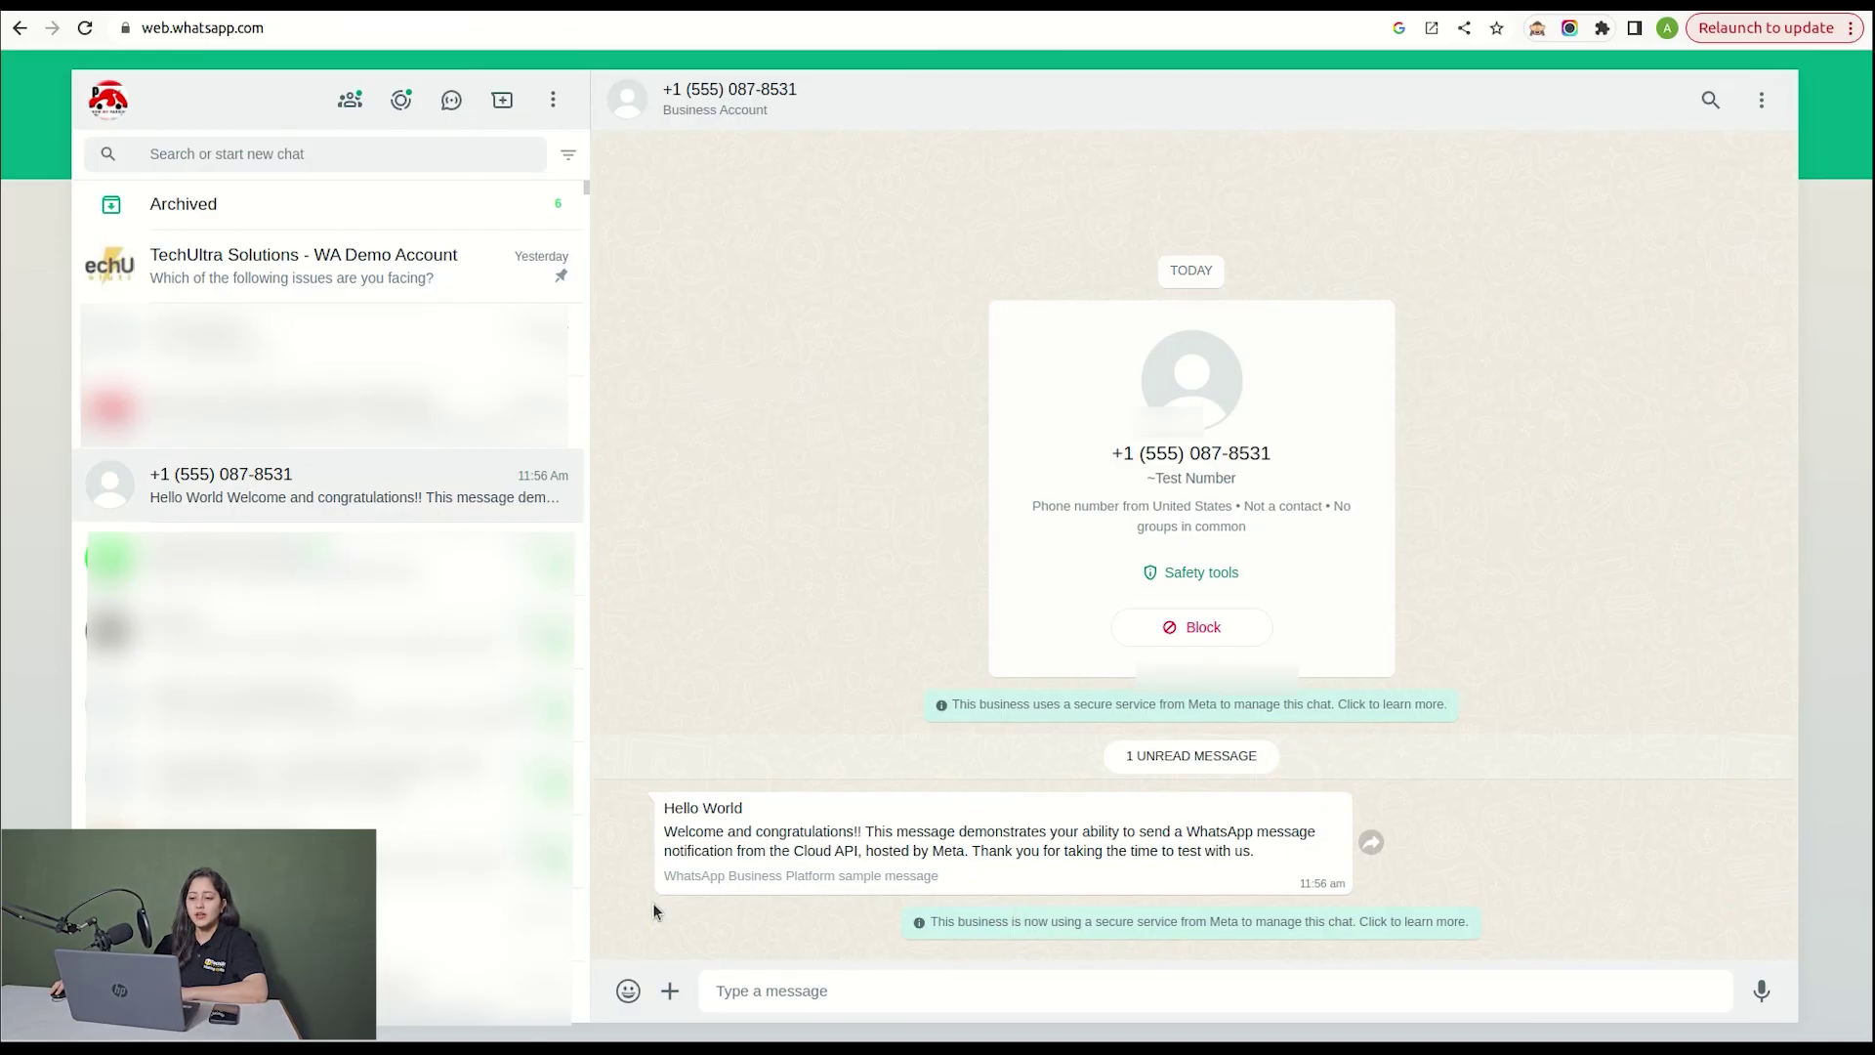
pyautogui.write('Hiii')
pyautogui.press('Return')
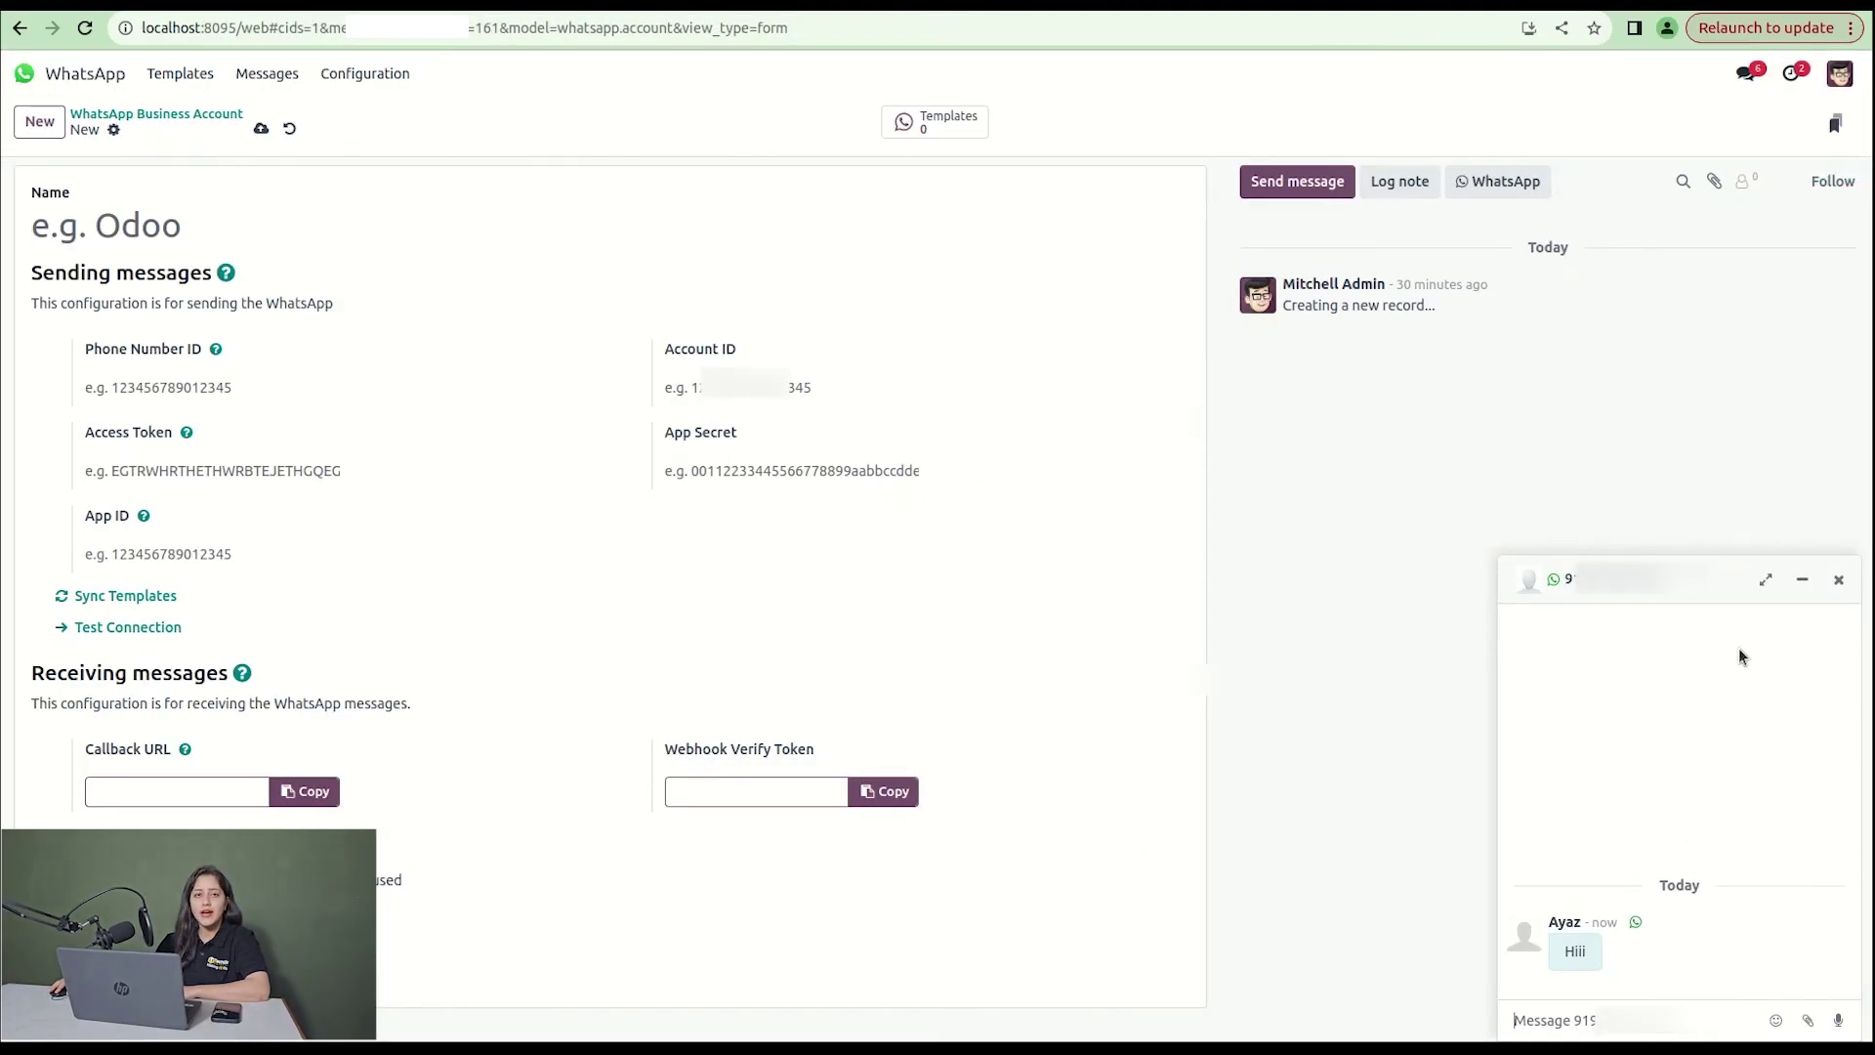
# Open the incoming Hiii conversation in Discuss and reply 'Hello' from Odoo.
pyautogui.click(1768, 581)
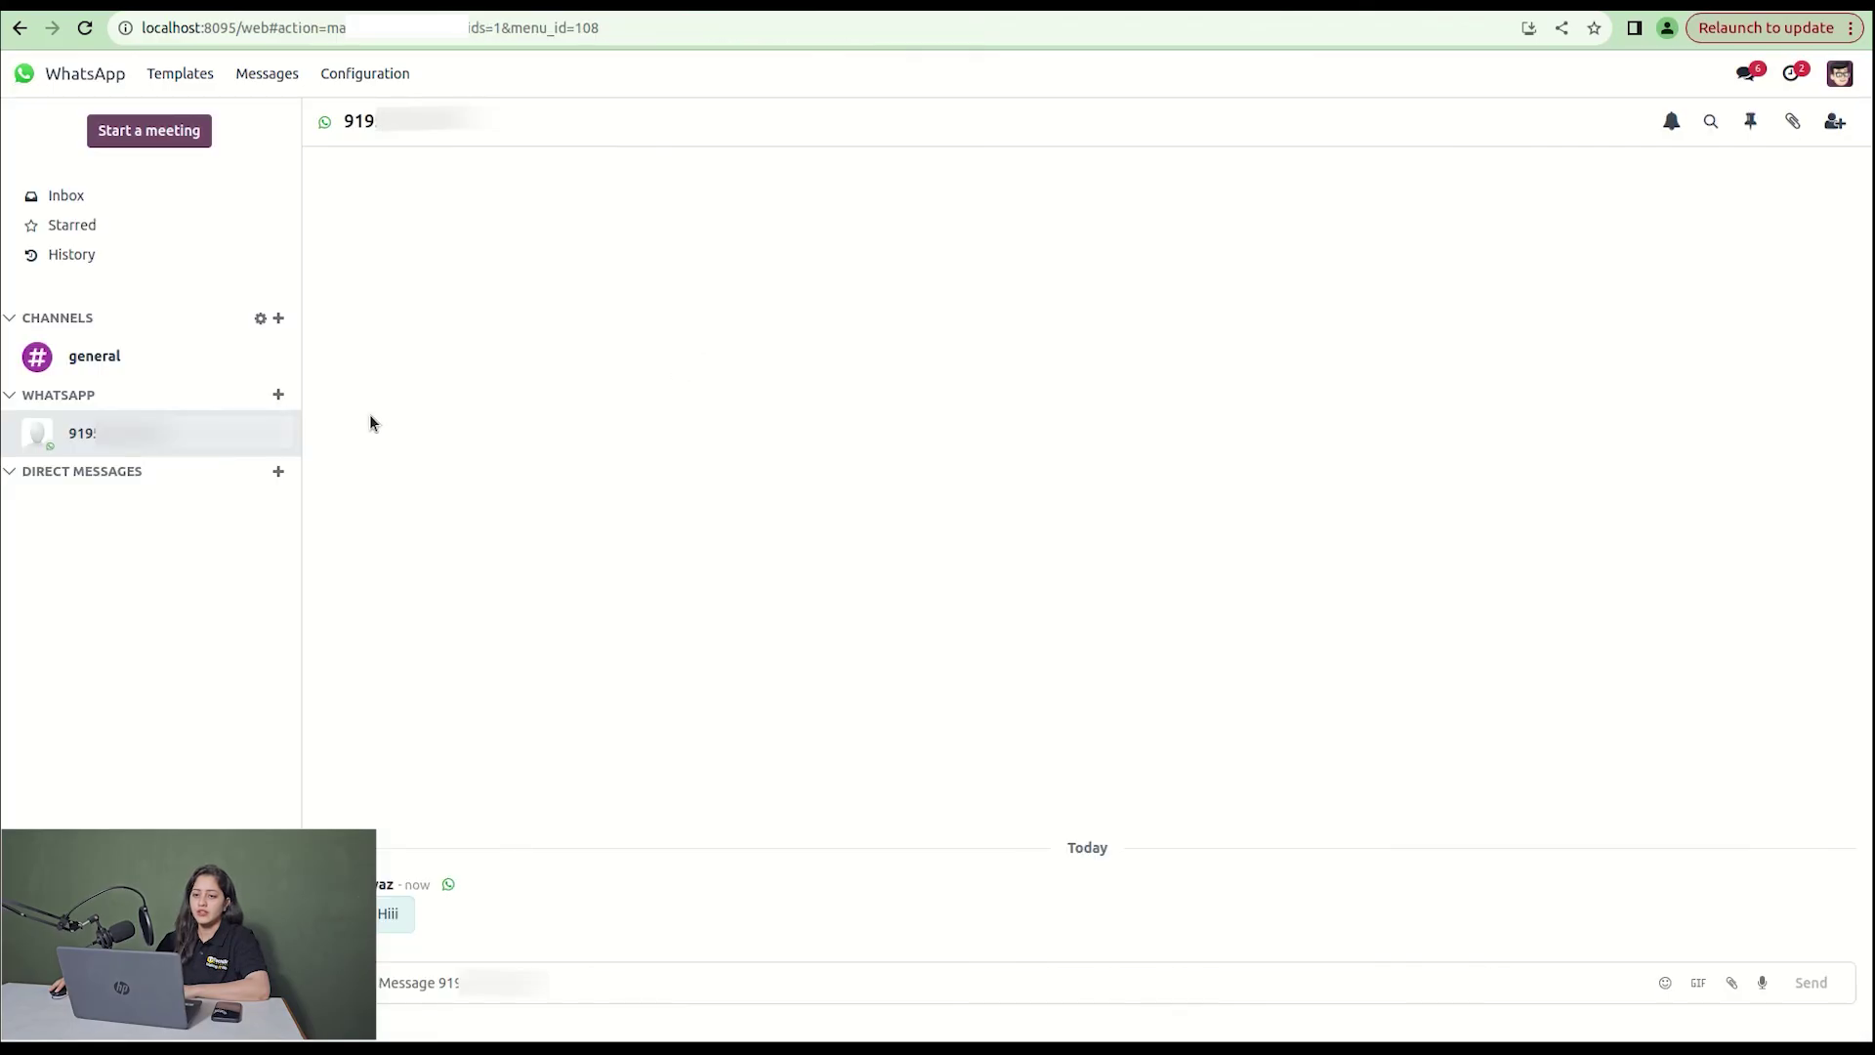
pyautogui.click(22, 78)
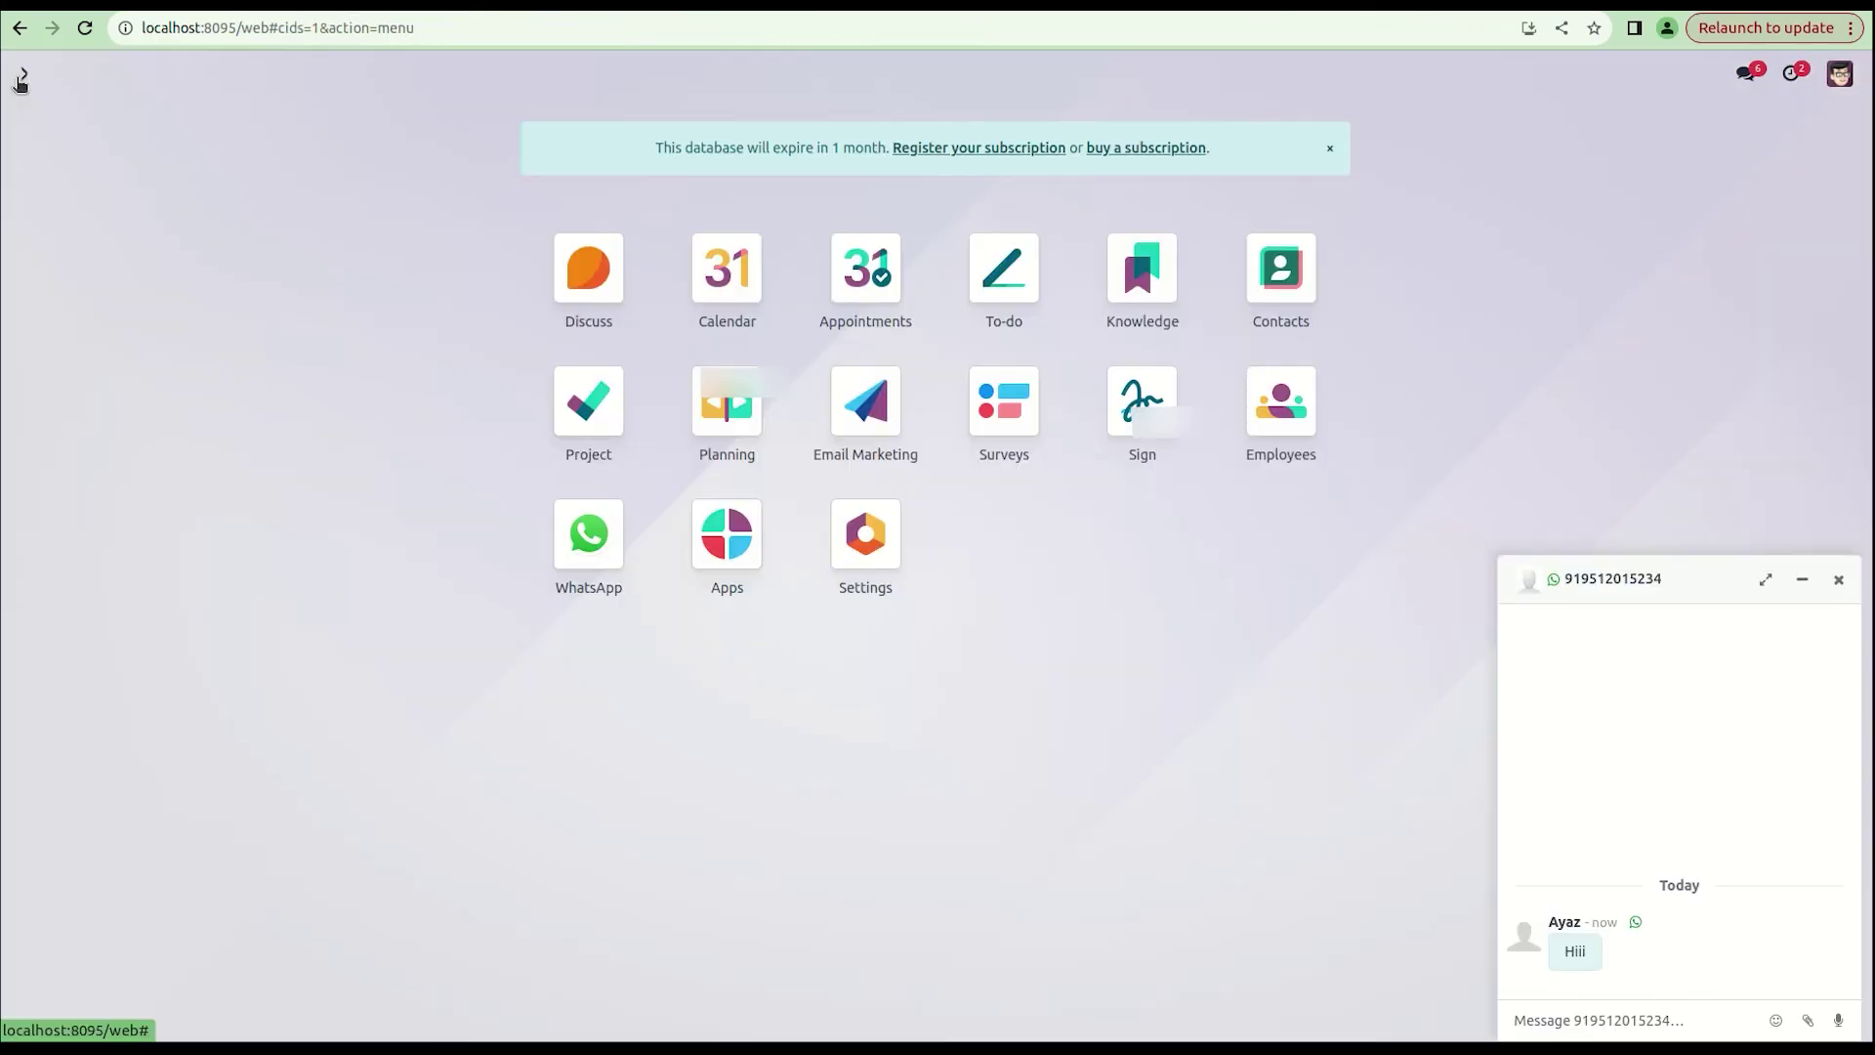
pyautogui.write('H')
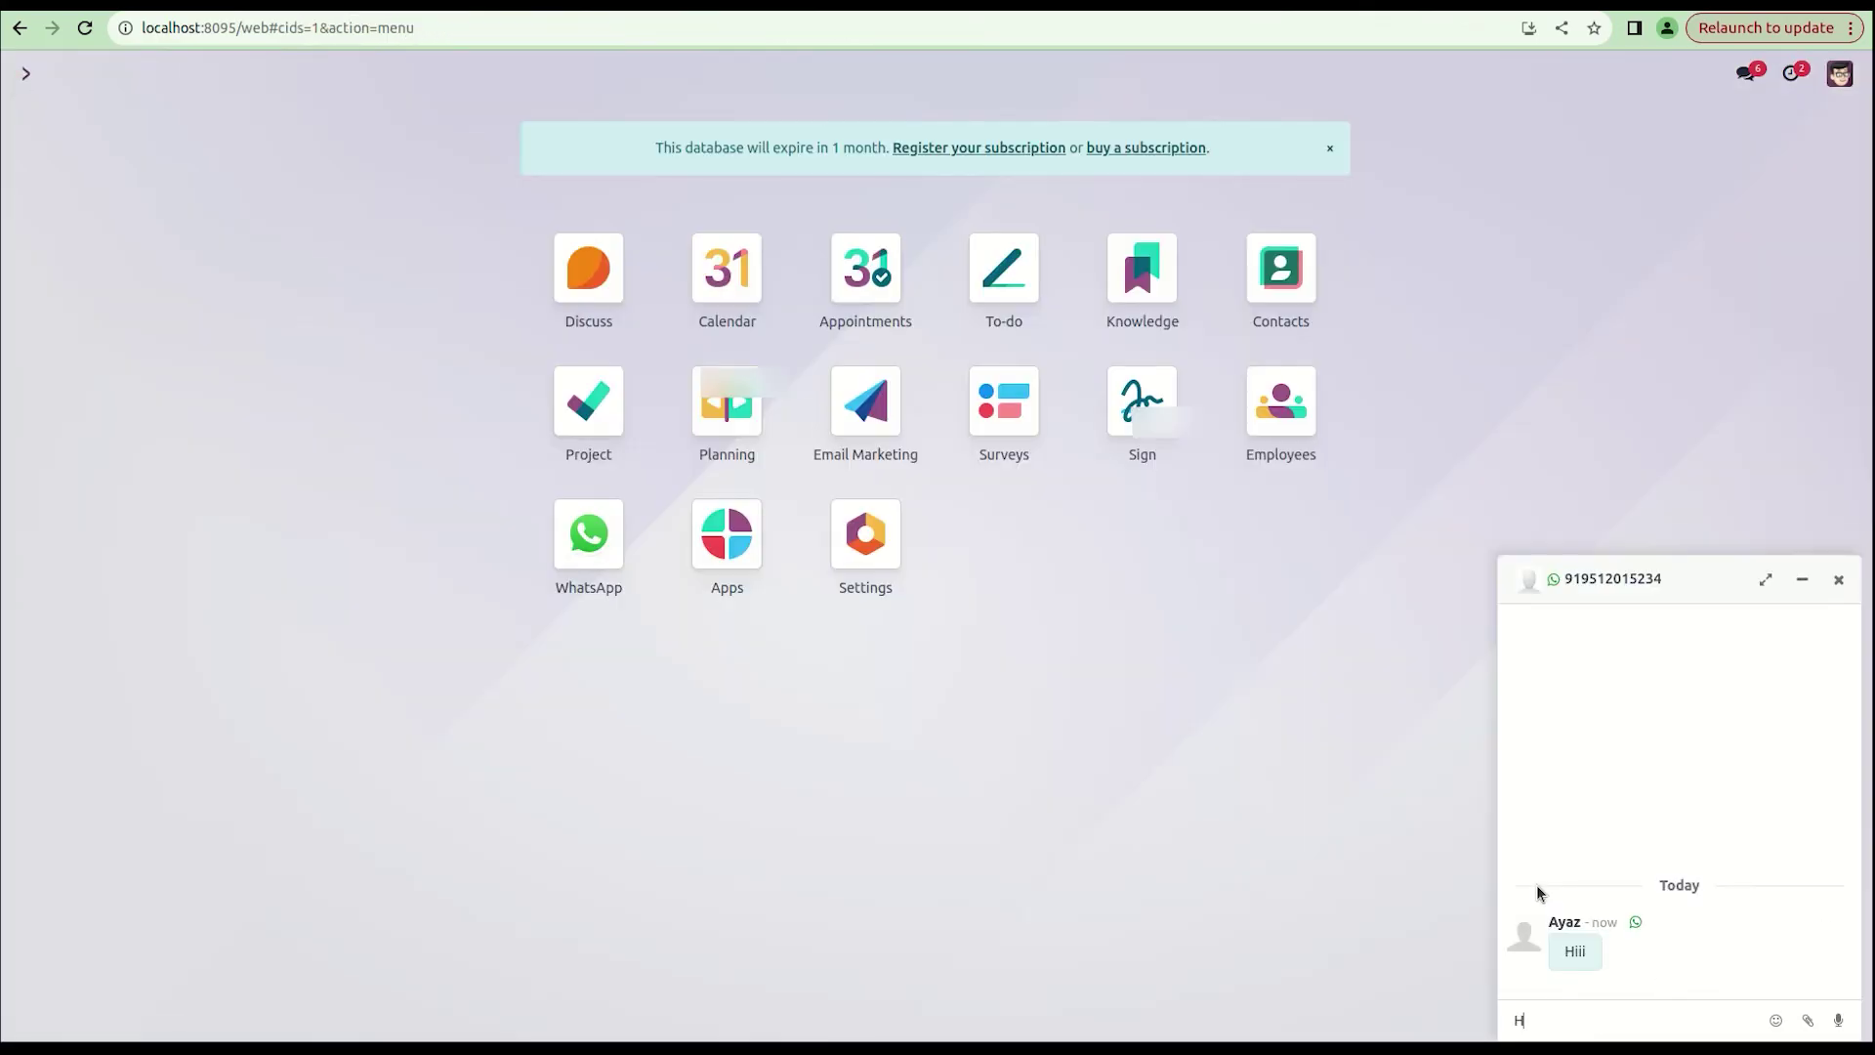
pyautogui.write('ello')
pyautogui.press('Return')
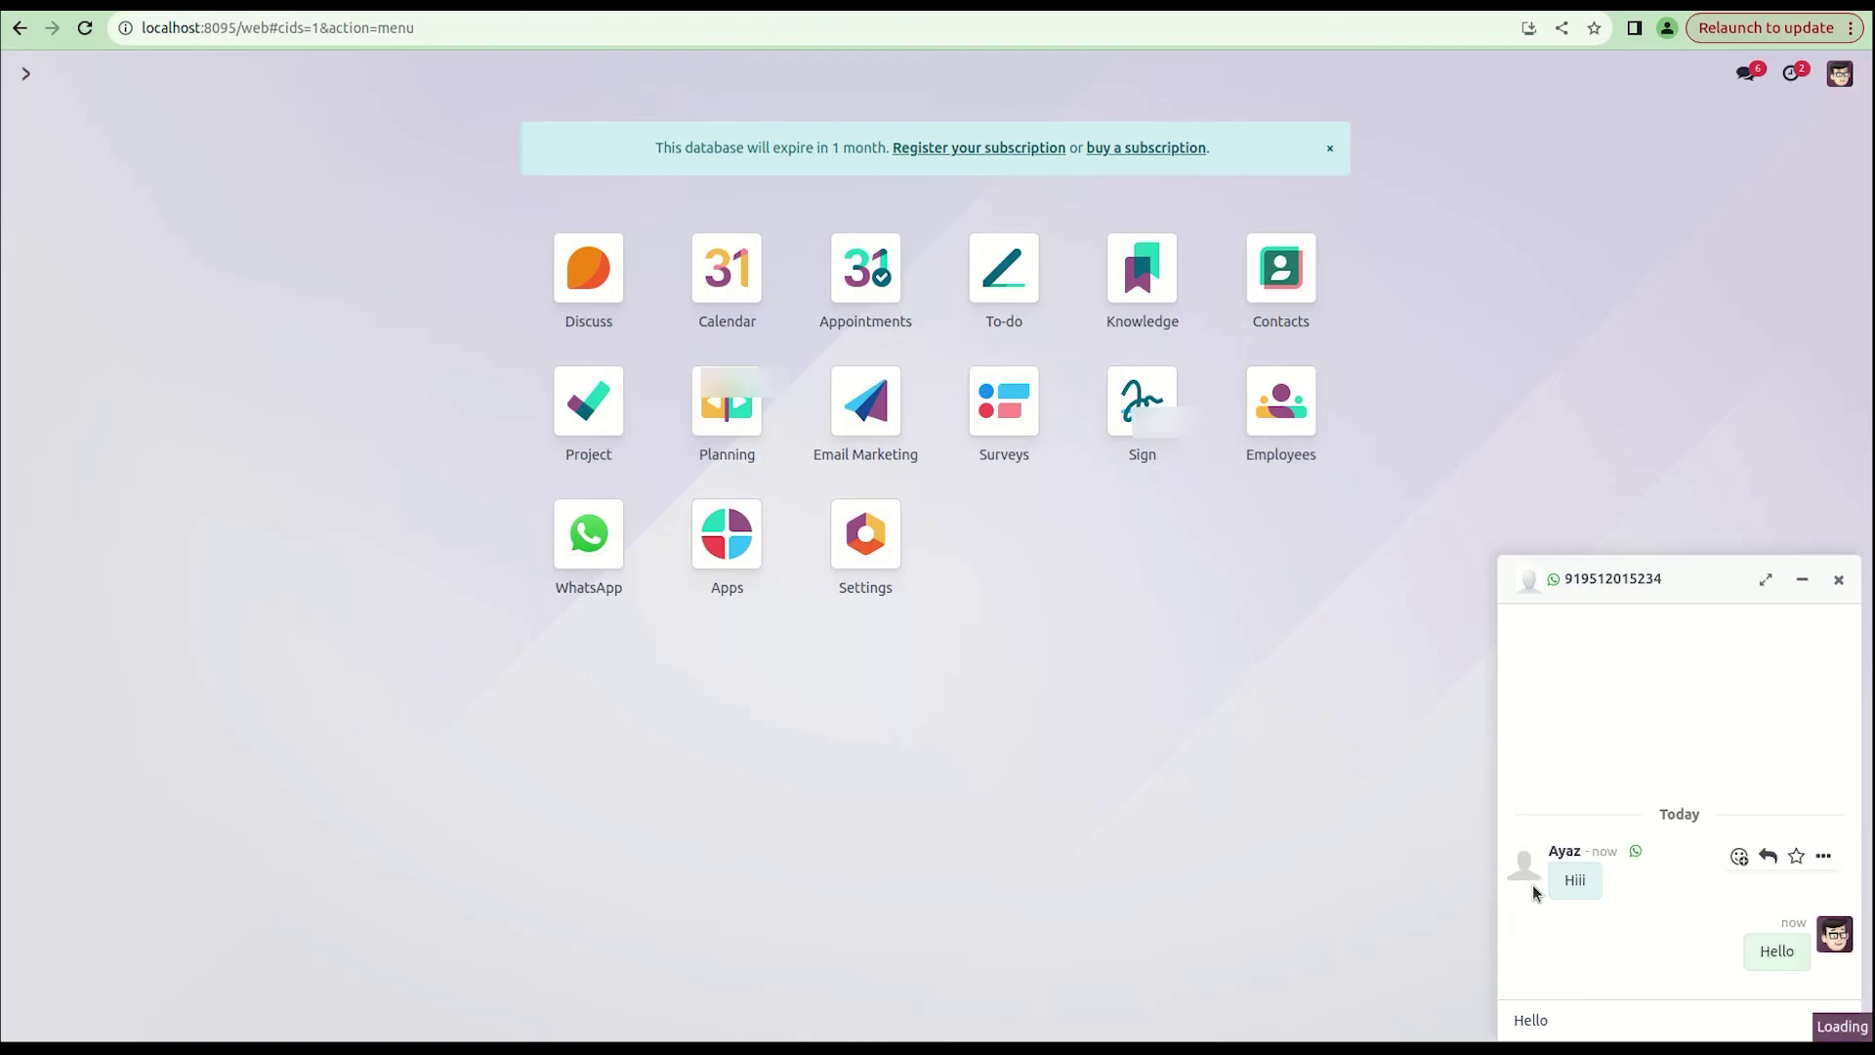
# Open the new Hello message notification to view Odoo's reply in WhatsApp Web.
pyautogui.click(971, 49)
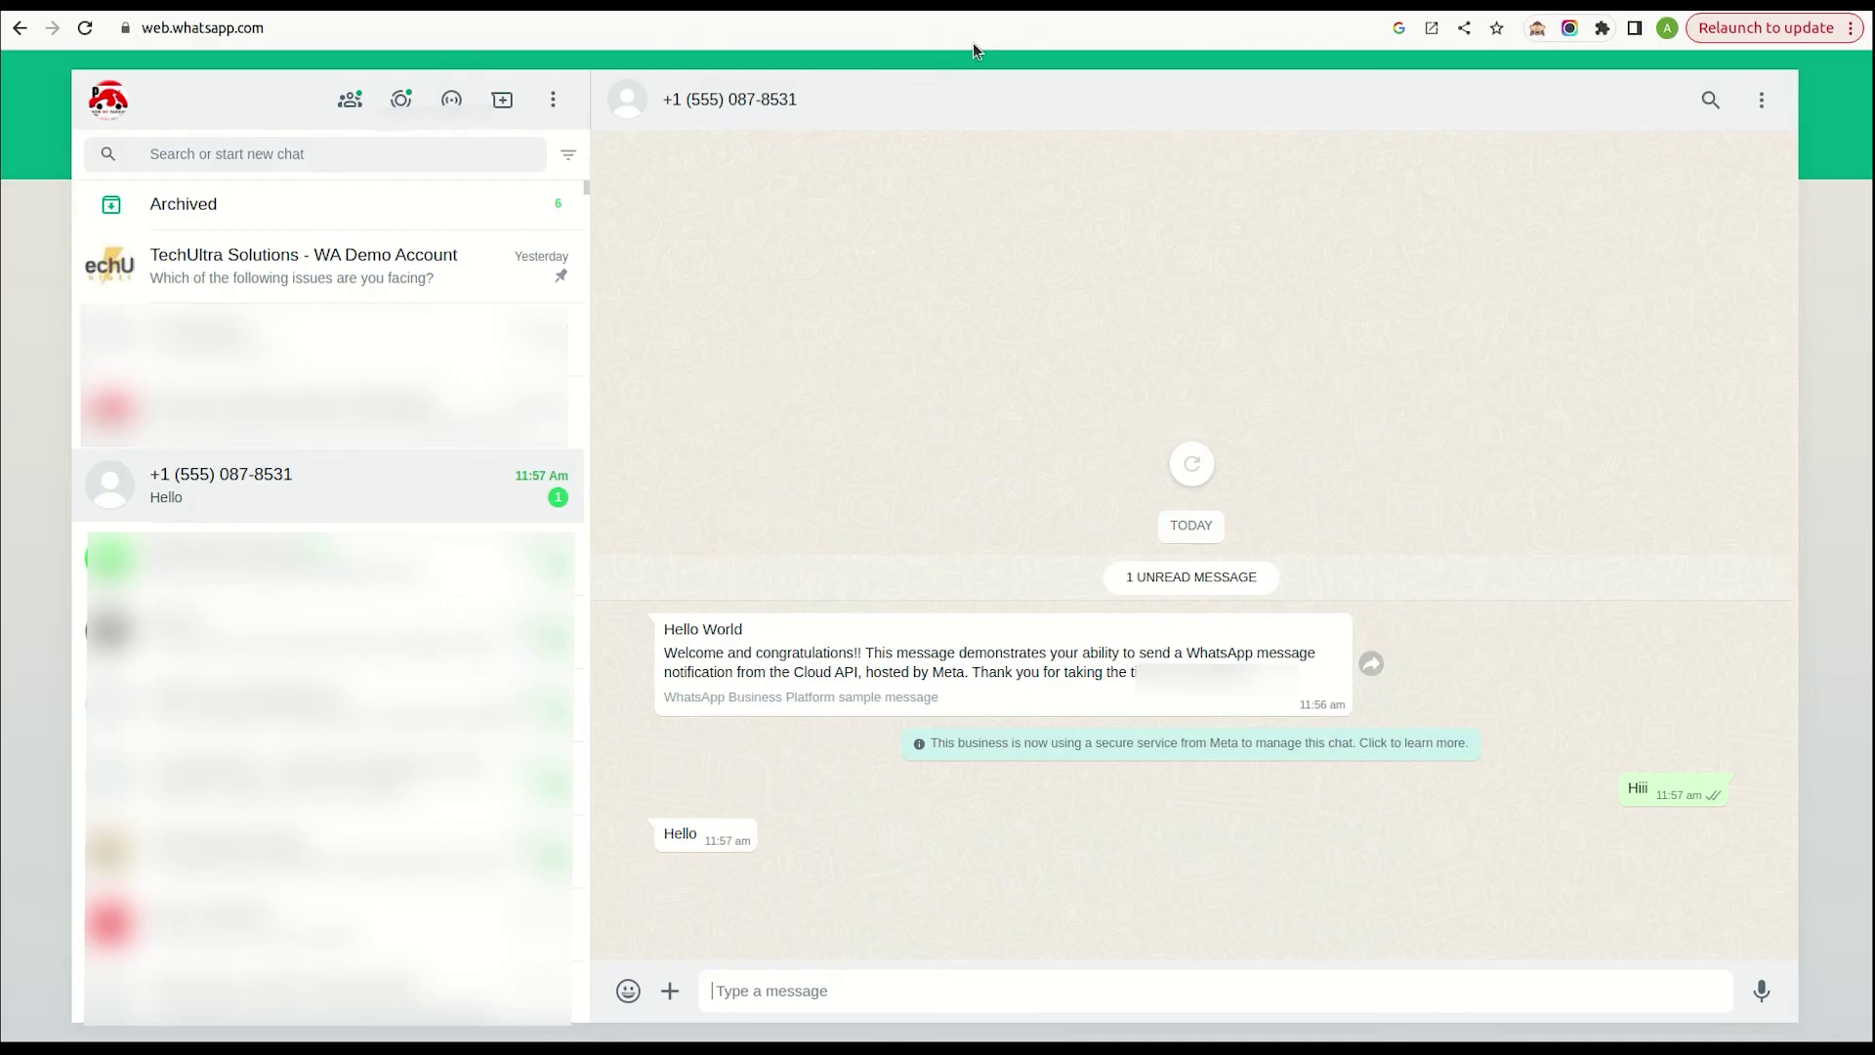